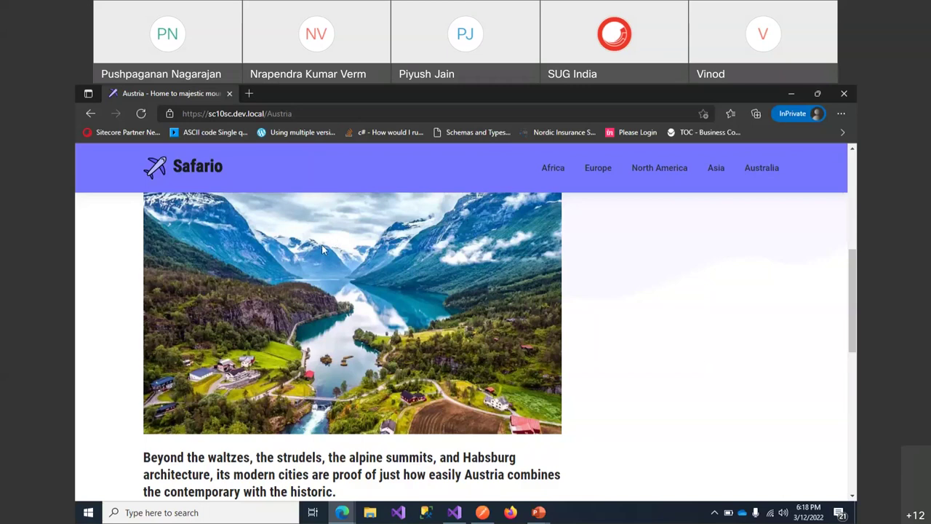
# Step: Switch to Sitecore and open Experience Optimization from the Launchpad, showing 2 personalized pages, 6 experiences and 26 visits
pyautogui.hotkey('alt', 'Tab')
pyautogui.hotkey('alt', 'Tab')
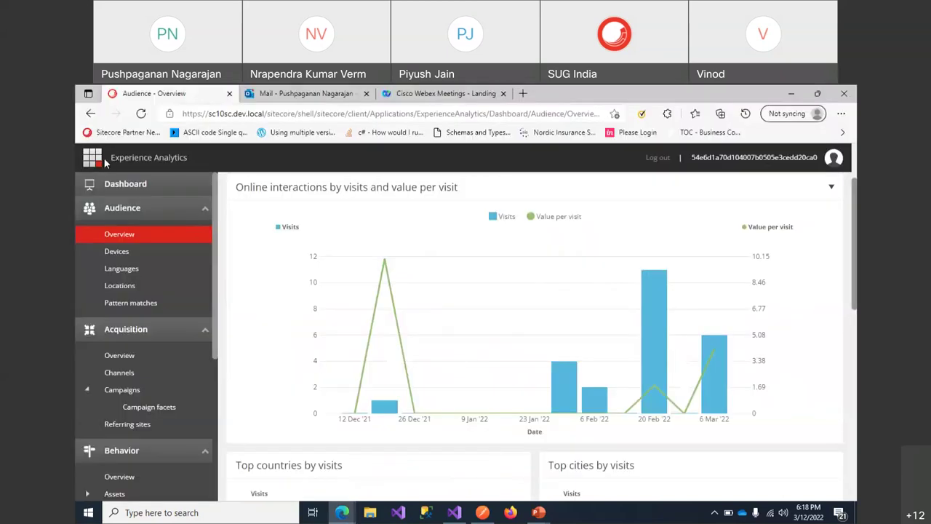
pyautogui.click(94, 159)
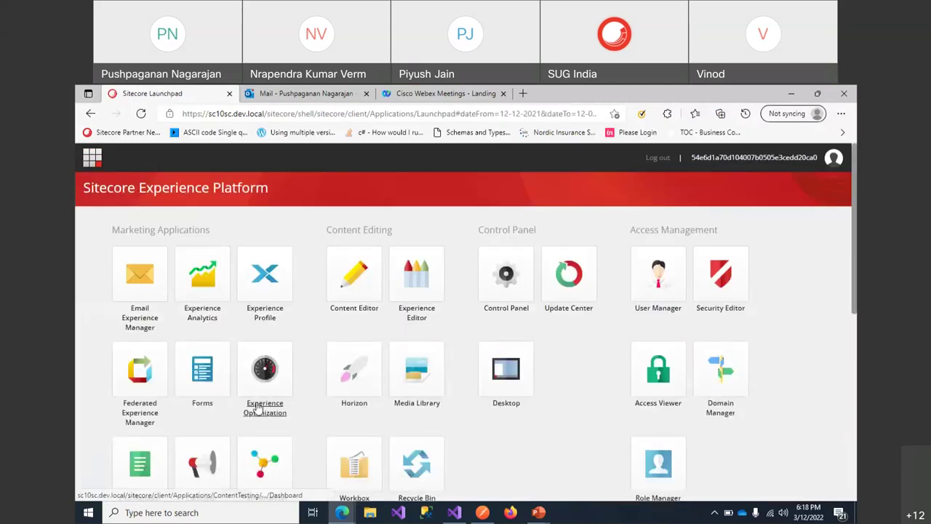
pyautogui.click(256, 409)
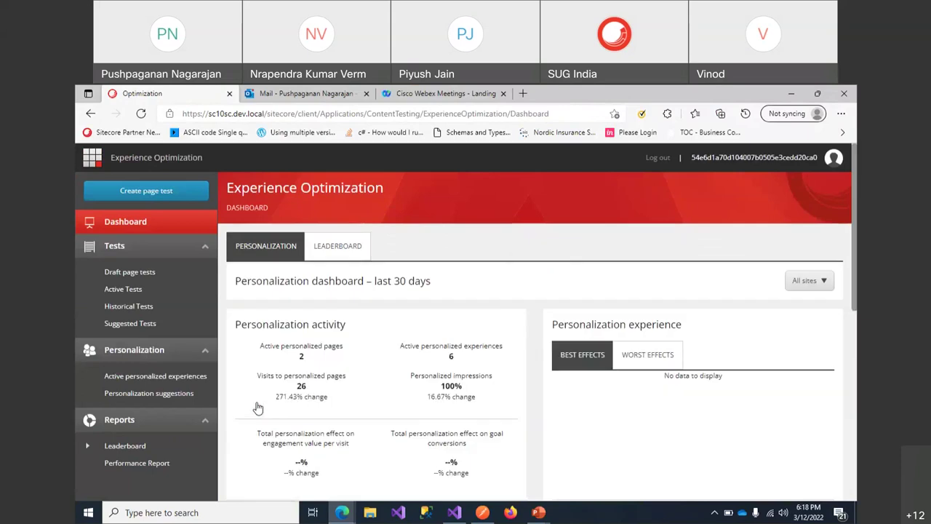
# Step: Review the 26 visits (271.43% change) and 100% personalized impressions, then return to PowerPoint
pyautogui.scroll(-1, 256, 409)
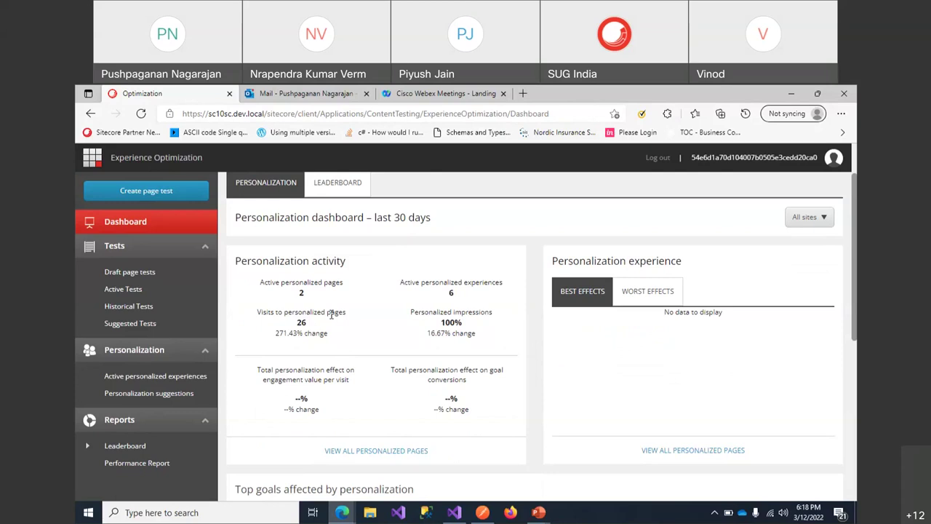
pyautogui.scroll(1, 331, 314)
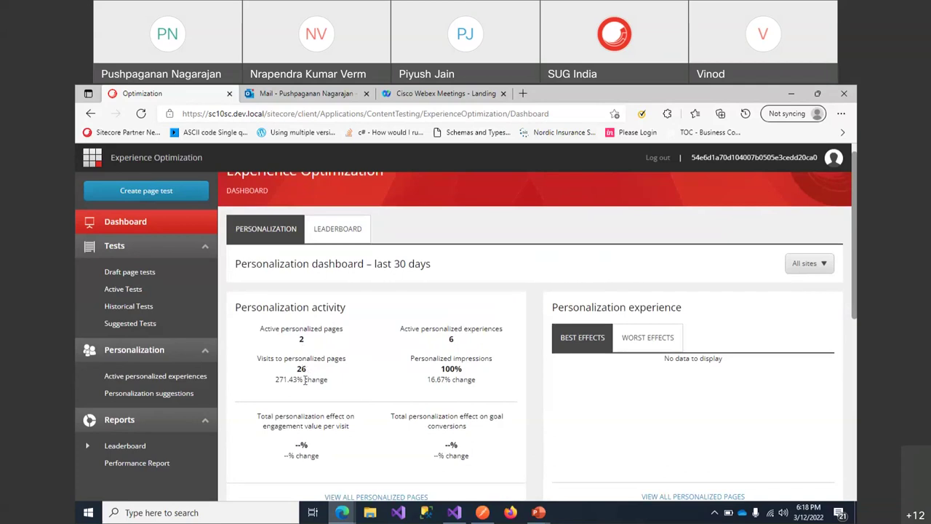
pyautogui.moveTo(303, 383)
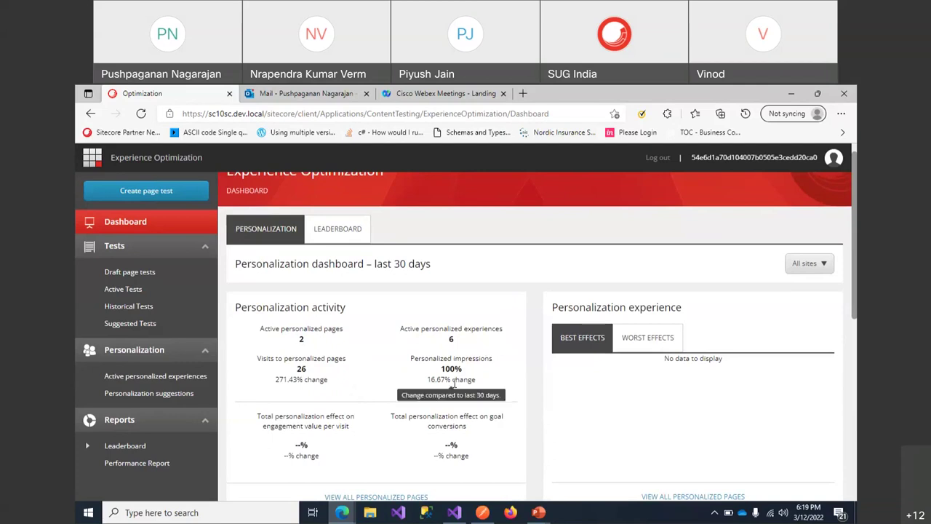
pyautogui.hotkey('alt', 'Tab')
pyautogui.hotkey('alt', 'Tab')
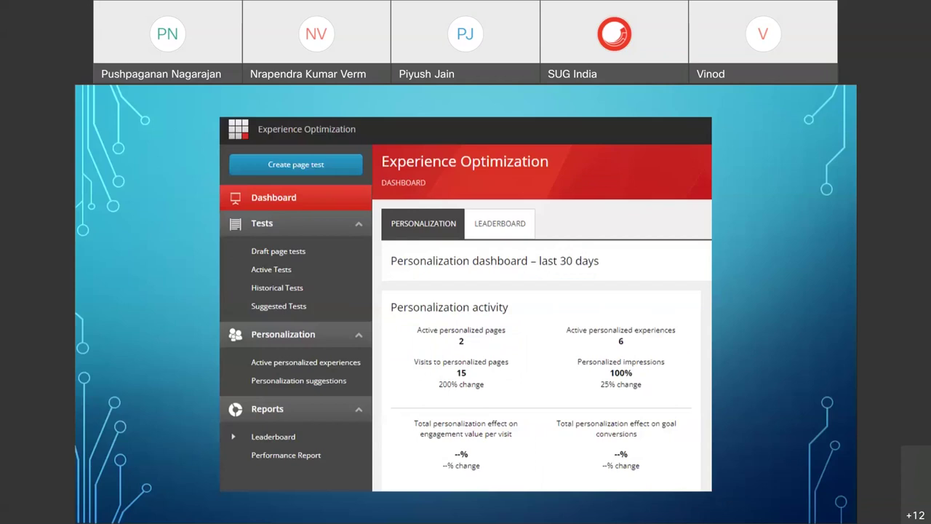
# Step: Advance the slide show to the Path Analyzer slide (19 visits, value 30) and switch toward the browser
pyautogui.press('Right')
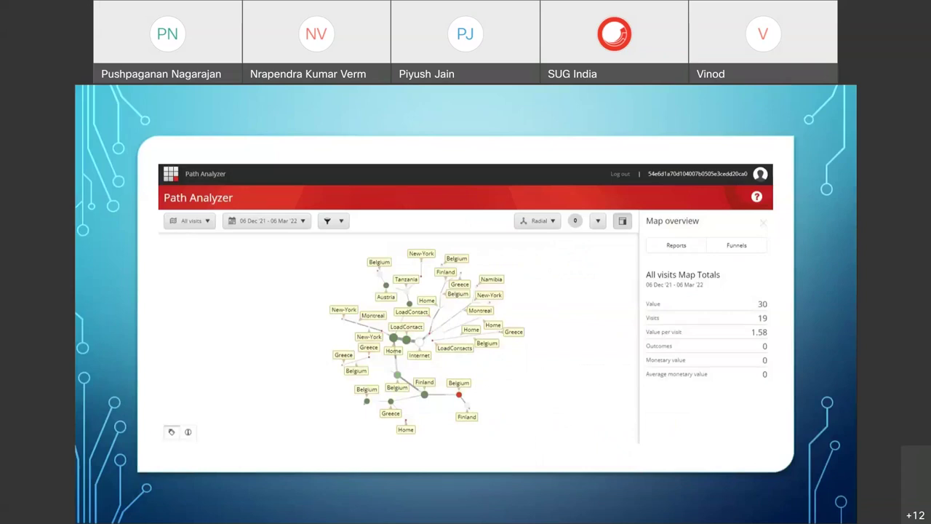
pyautogui.hotkey('alt', 'Tab')
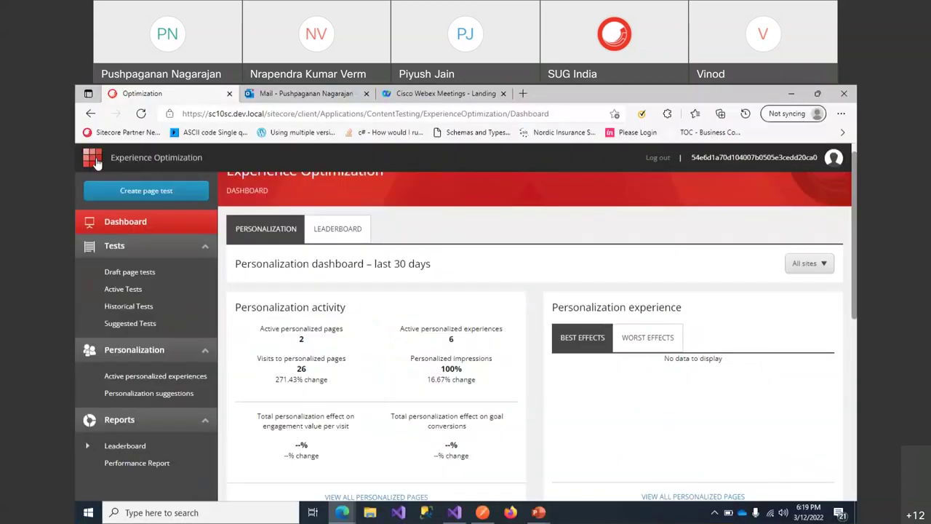
# Step: Launch Path Analyzer from the Launchpad and close its help, revealing the map with 28 visits and value 110
pyautogui.click(93, 158)
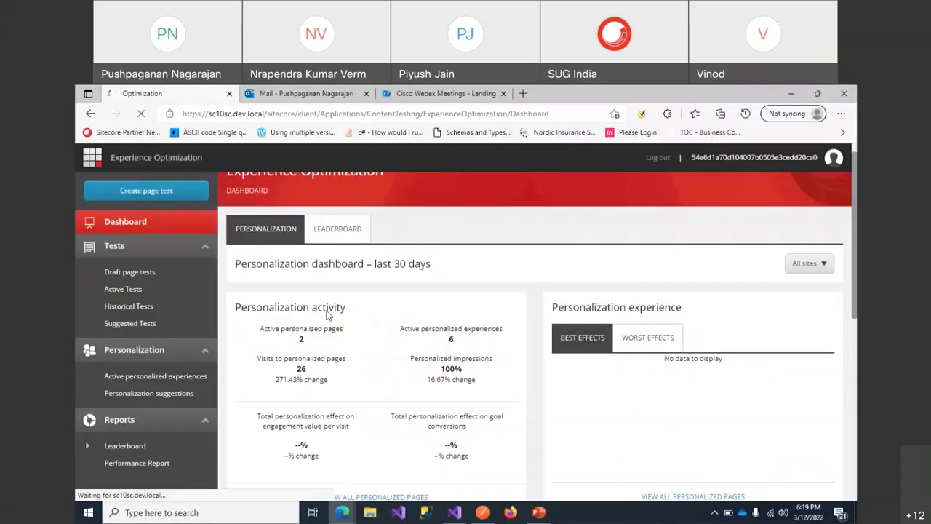
pyautogui.scroll(-3, 298, 332)
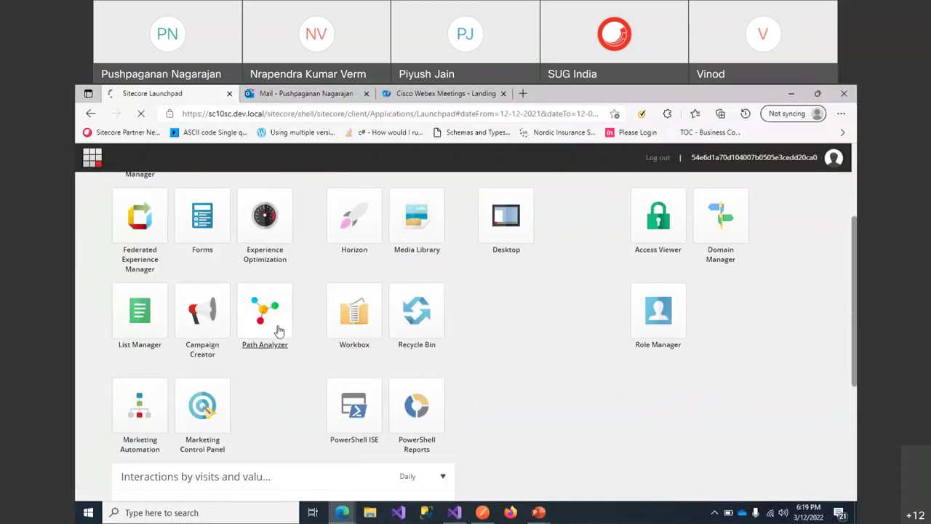
pyautogui.click(279, 331)
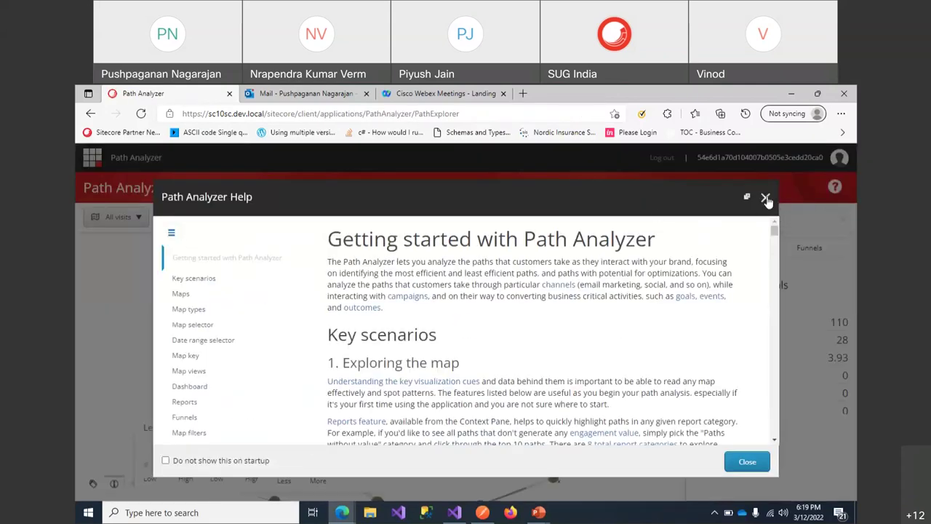
pyautogui.click(766, 197)
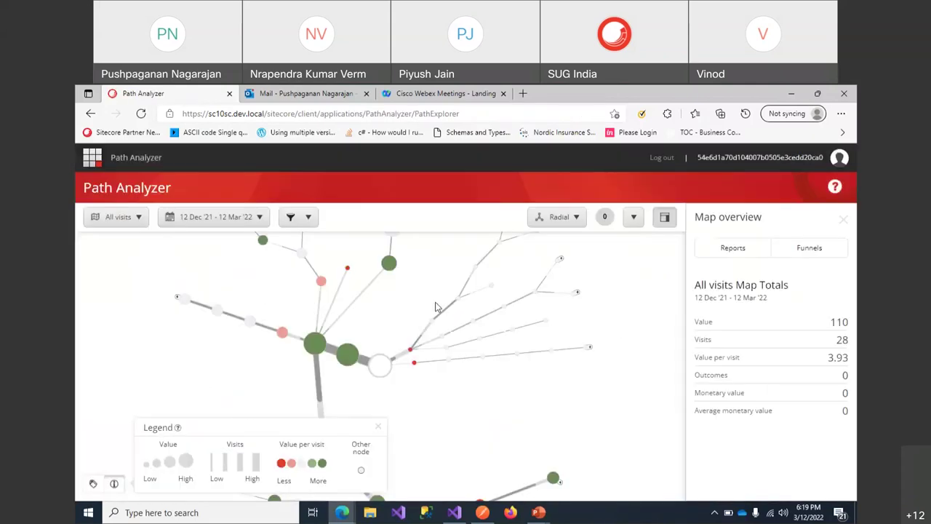
# Step: Close the legend, zoom out the map, and highlight then clear the path ending at Finland to label every node
pyautogui.click(377, 427)
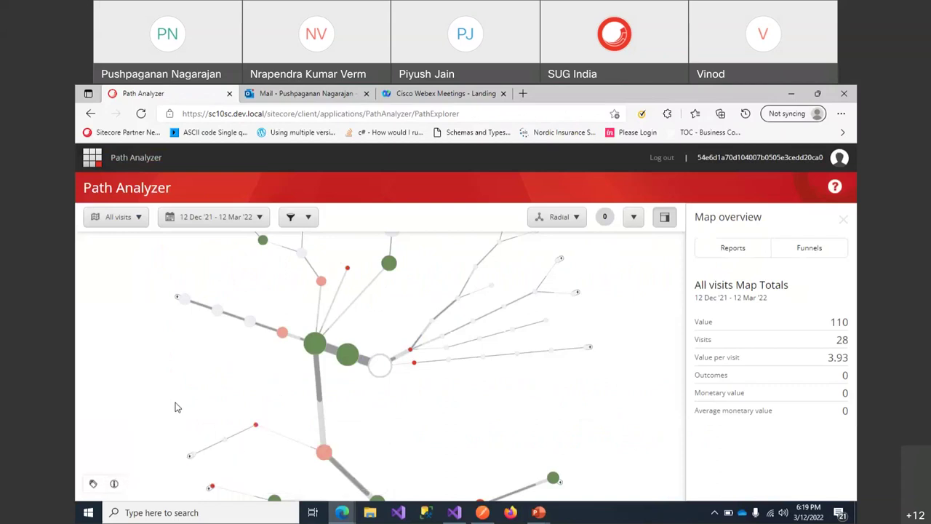
pyautogui.scroll(-4, 335, 377)
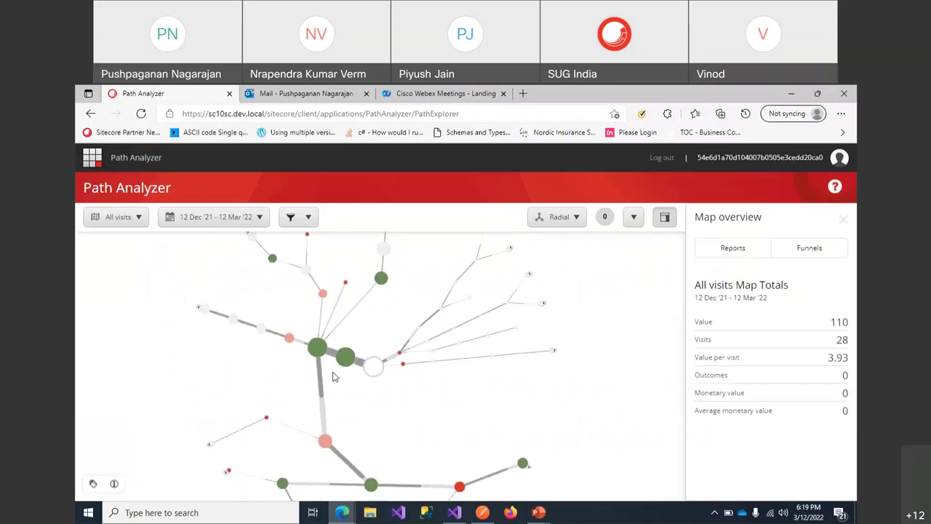
pyautogui.scroll(-2, 334, 377)
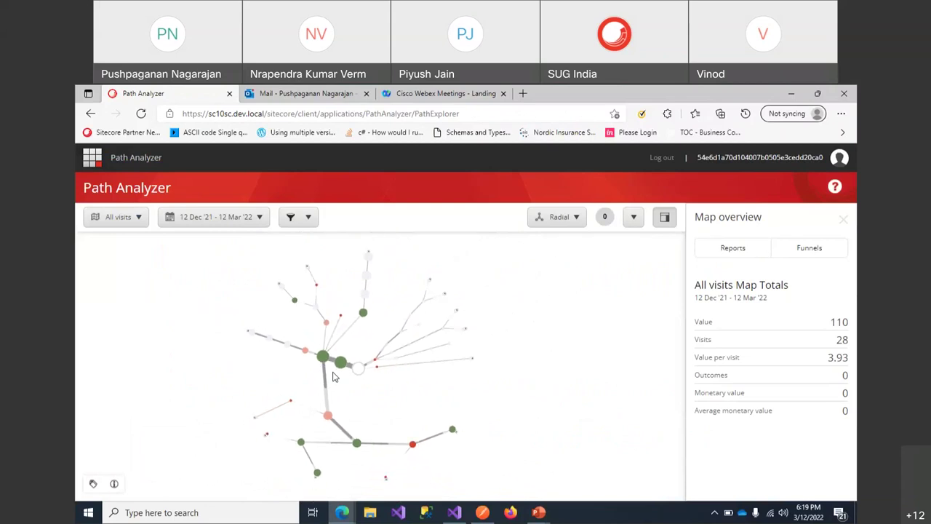
pyautogui.click(353, 437)
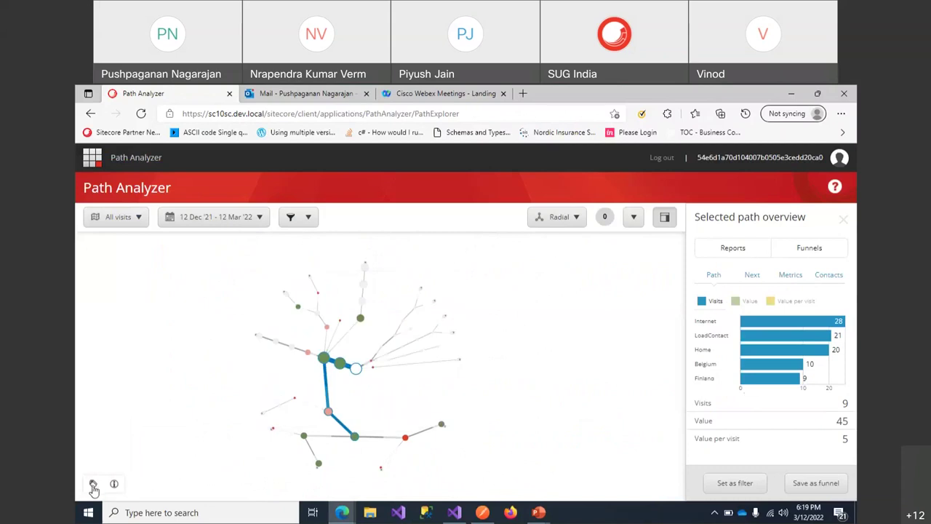
pyautogui.click(211, 437)
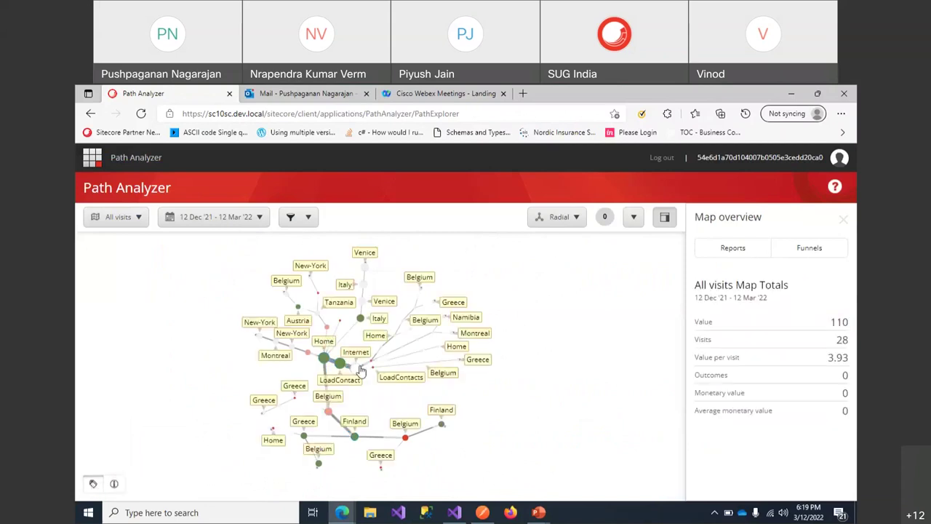
pyautogui.moveTo(362, 372)
pyautogui.moveTo(324, 361)
pyautogui.click(355, 439)
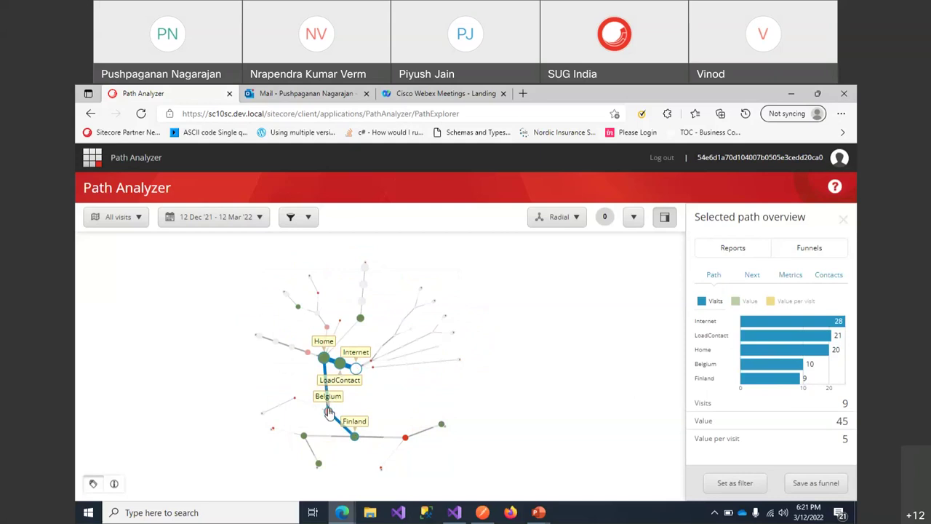
pyautogui.moveTo(329, 412)
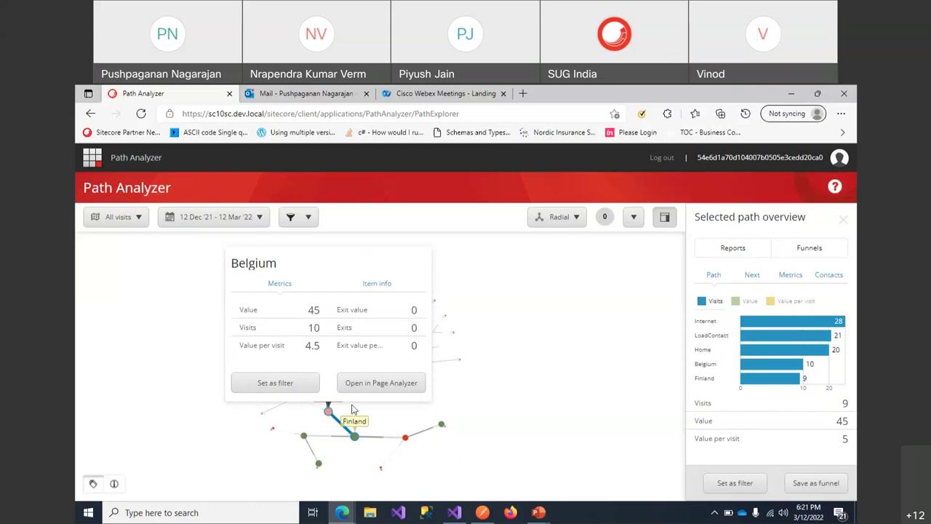
pyautogui.click(501, 381)
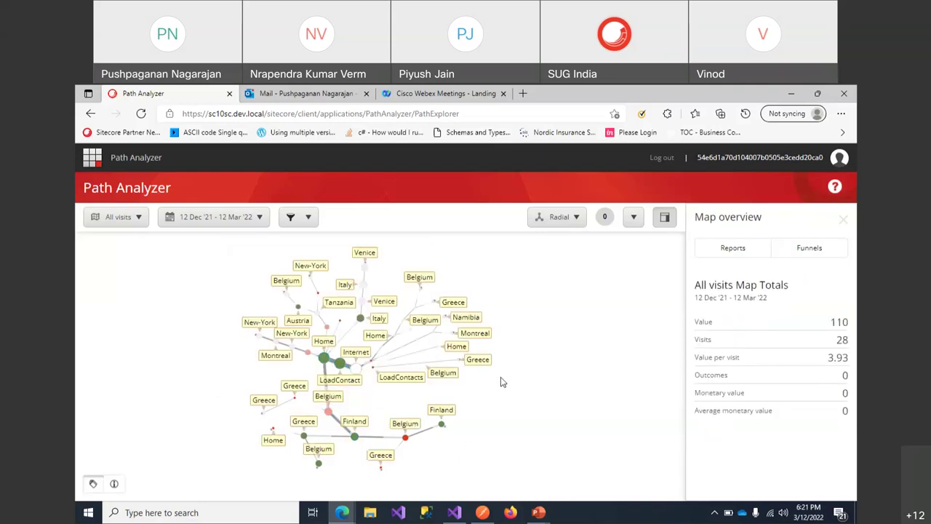
# Step: Return to the slide show and advance to the Experience Profile screenshot slide
pyautogui.hotkey('alt', 'Tab')
pyautogui.press('Right')
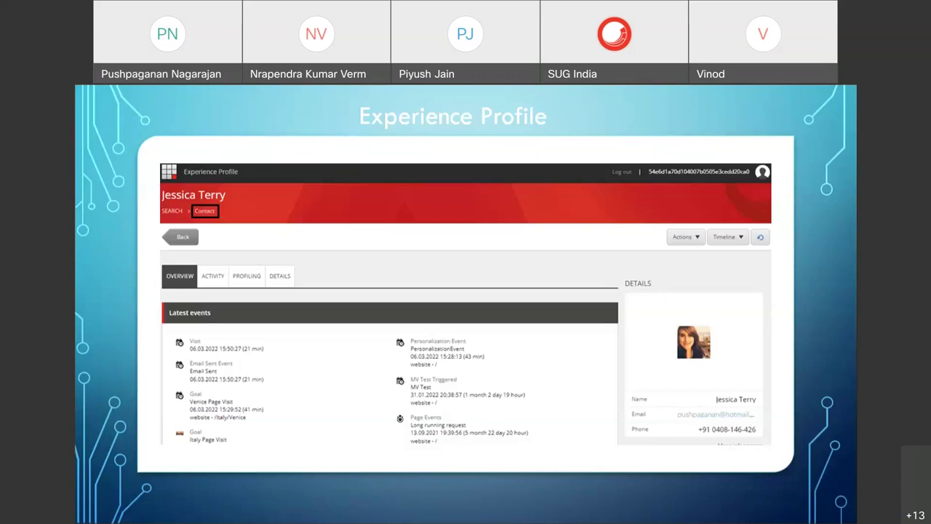
# Step: Bring the slide show back to the front and move to the Experience Profile text slide on contact behaviour monitoring
pyautogui.hotkey('alt', 'Tab')
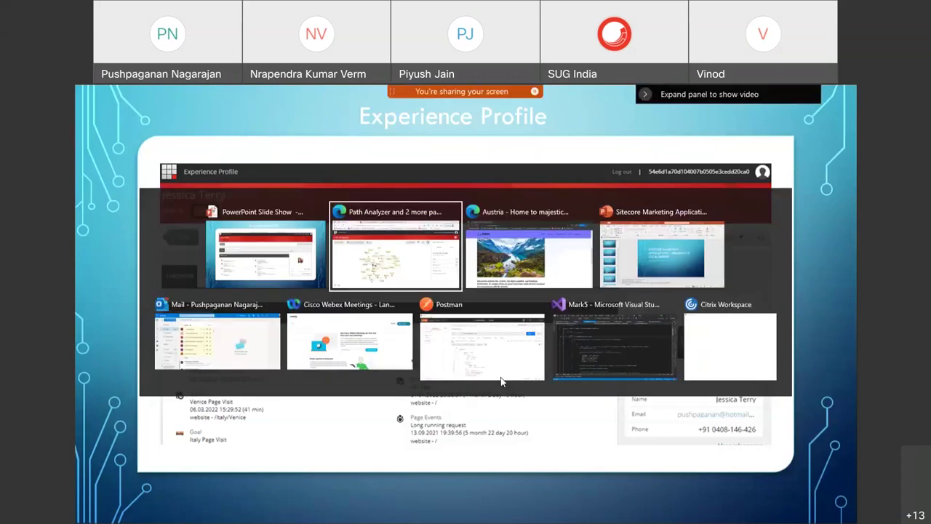
pyautogui.hotkey('alt', 'Tab')
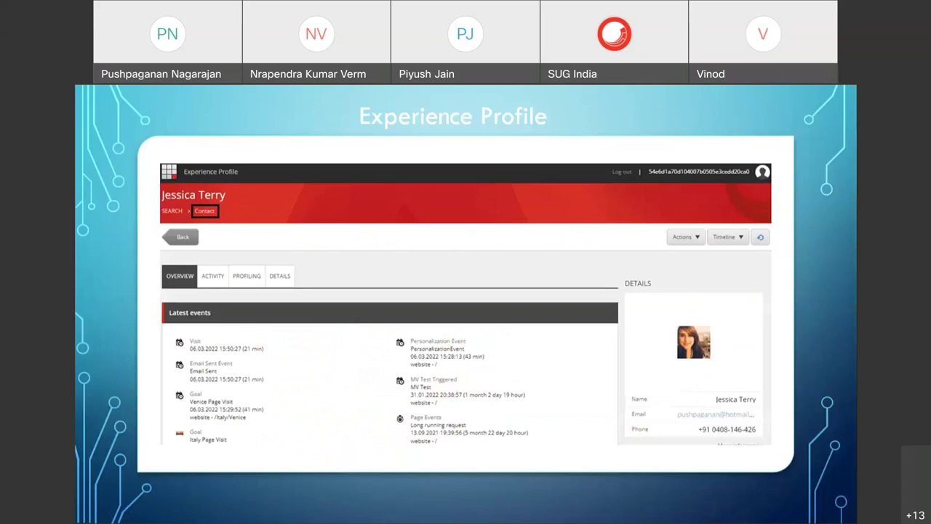
pyautogui.press('Left')
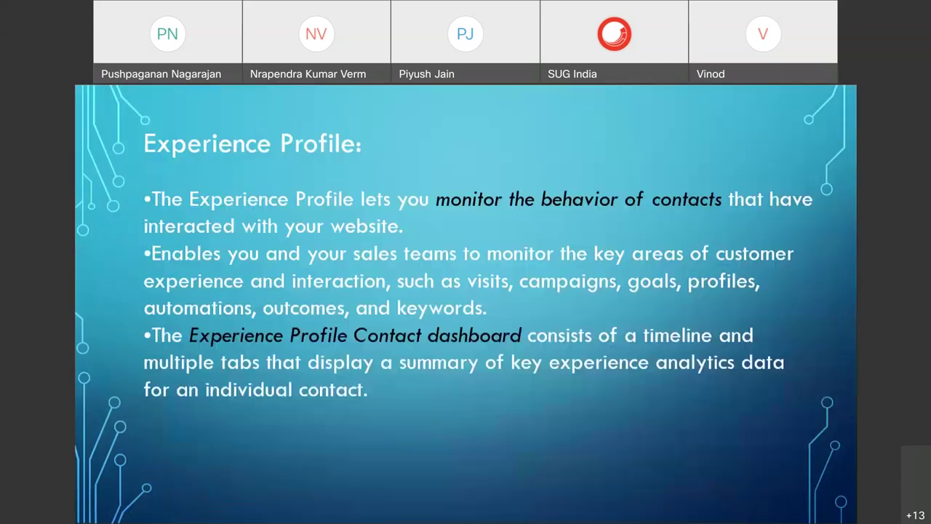
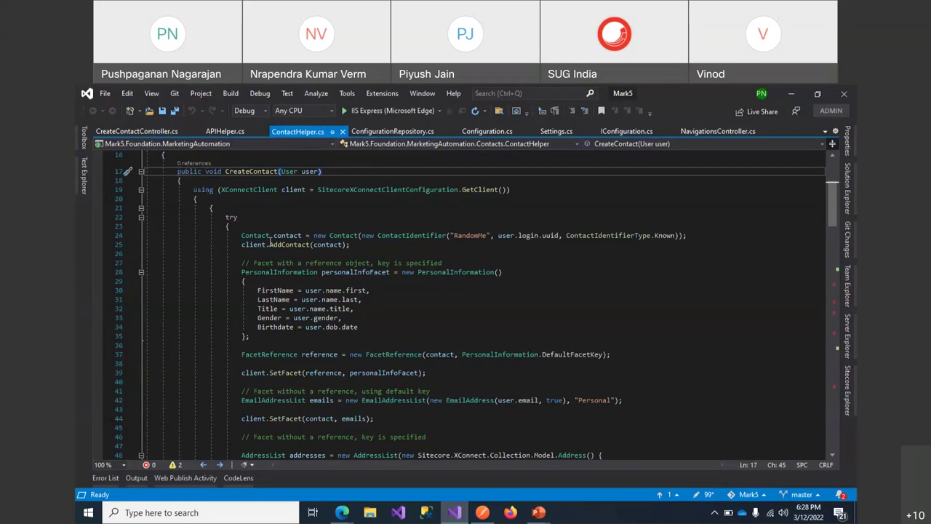
# Step: Highlight the line that creates the new contact and every use of the contact variable, then dismiss the patch notice
pyautogui.moveTo(241, 235); pyautogui.dragTo(703, 234)
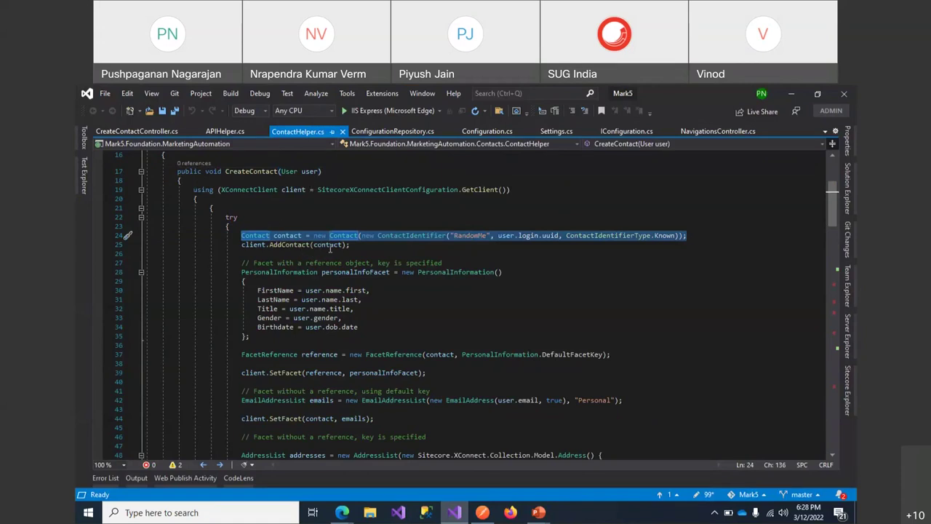
pyautogui.click(331, 251)
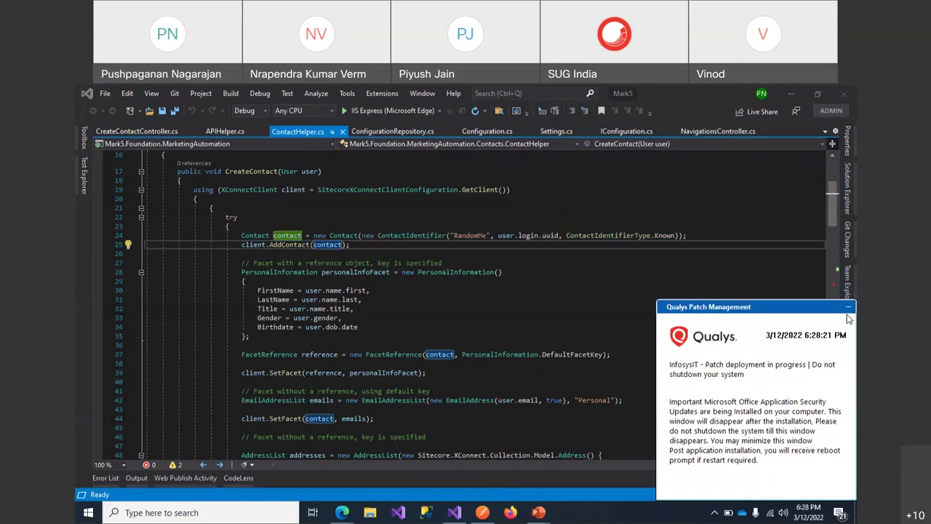
pyautogui.click(849, 309)
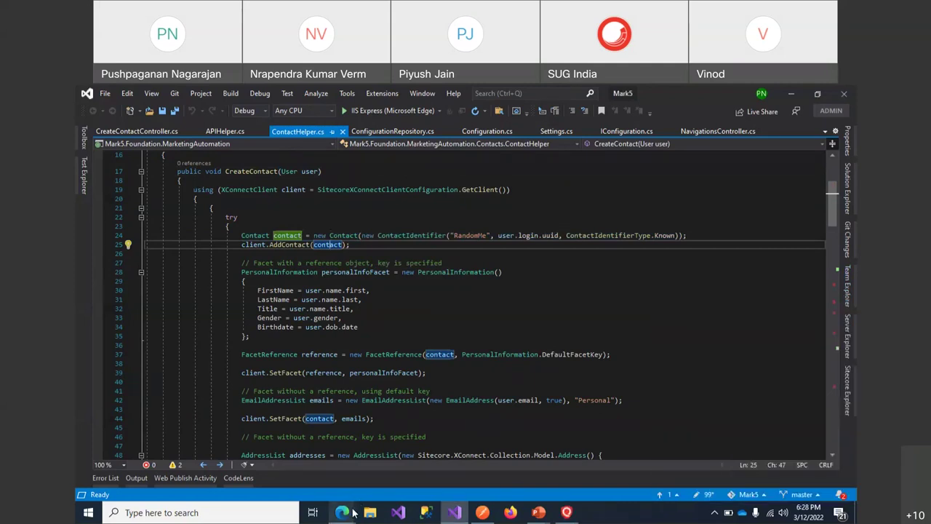
# Step: Open randomuser.me in a new Edge tab
pyautogui.moveTo(342, 510)
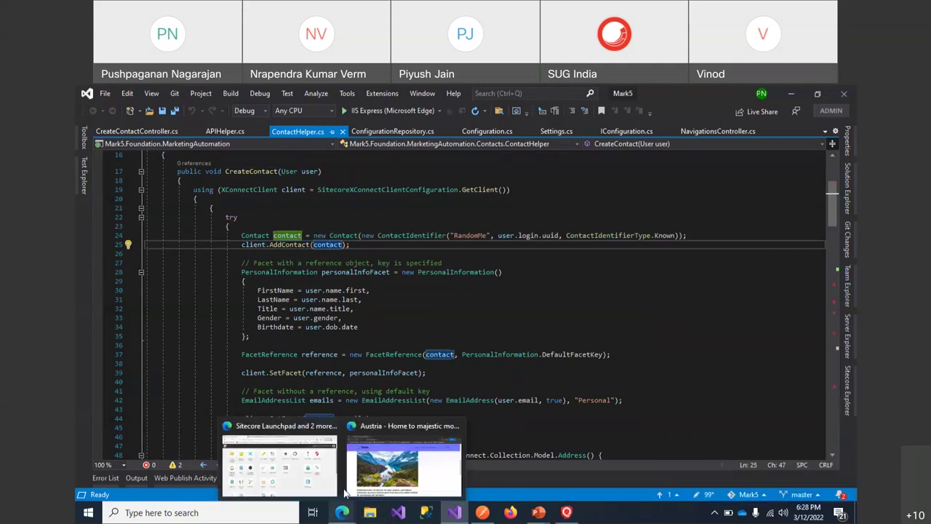
pyautogui.click(321, 463)
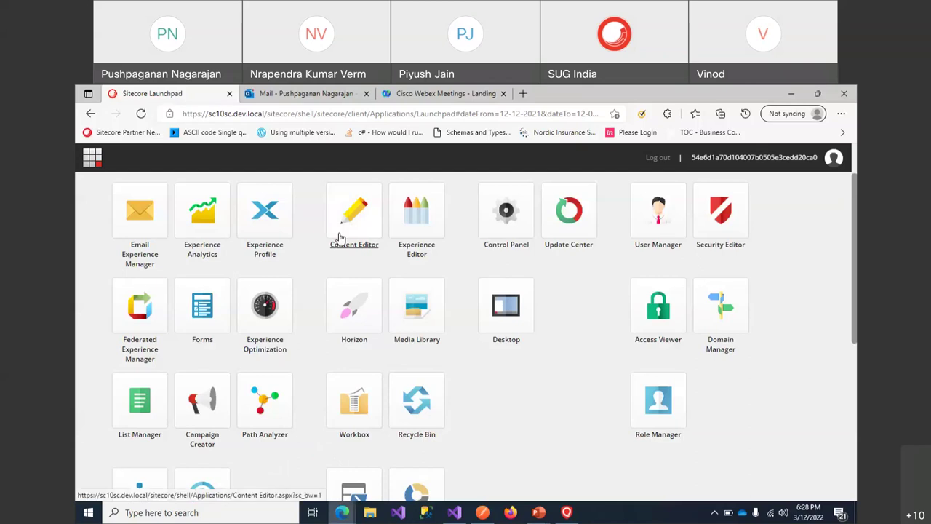
pyautogui.hotkey('ctrl', 't')
pyautogui.write('random')
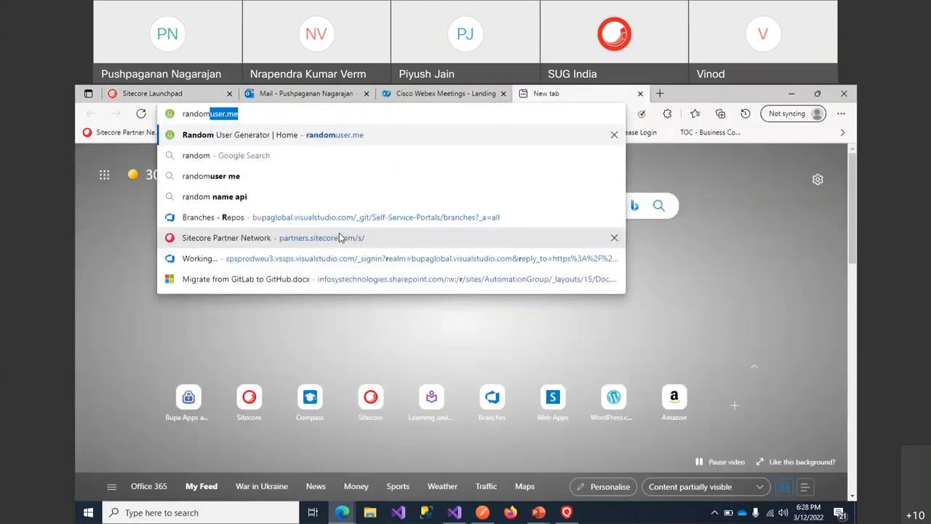
pyautogui.press('Return')
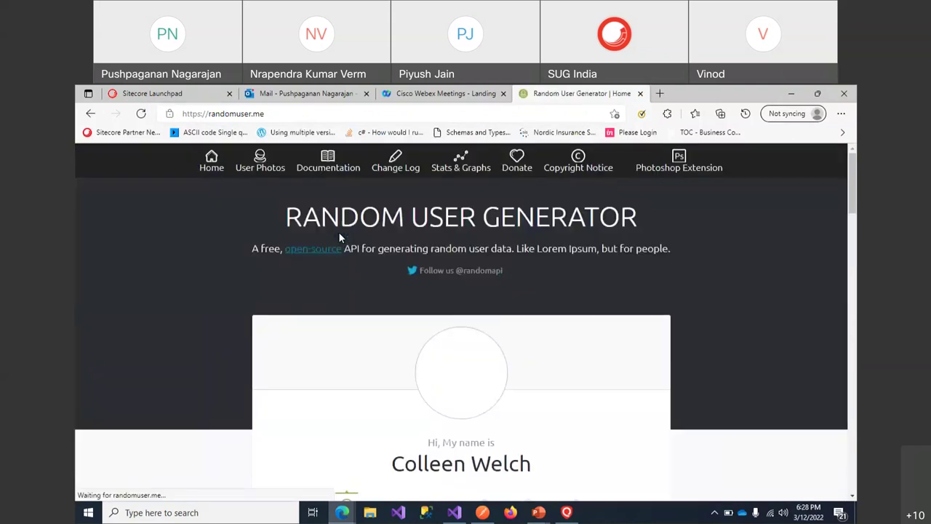
pyautogui.scroll(-2, 338, 237)
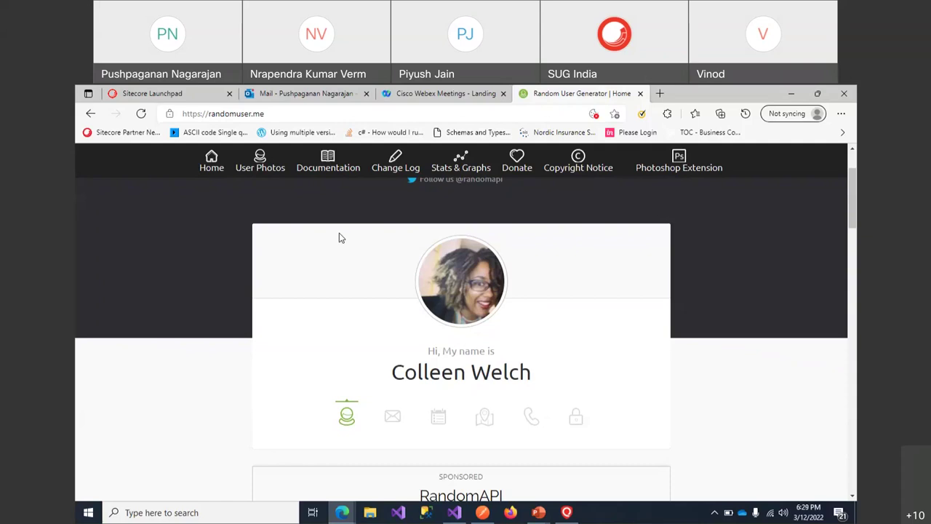
# Step: Select the randomuser.me web address and look over the sample user's profile card
pyautogui.click(309, 113)
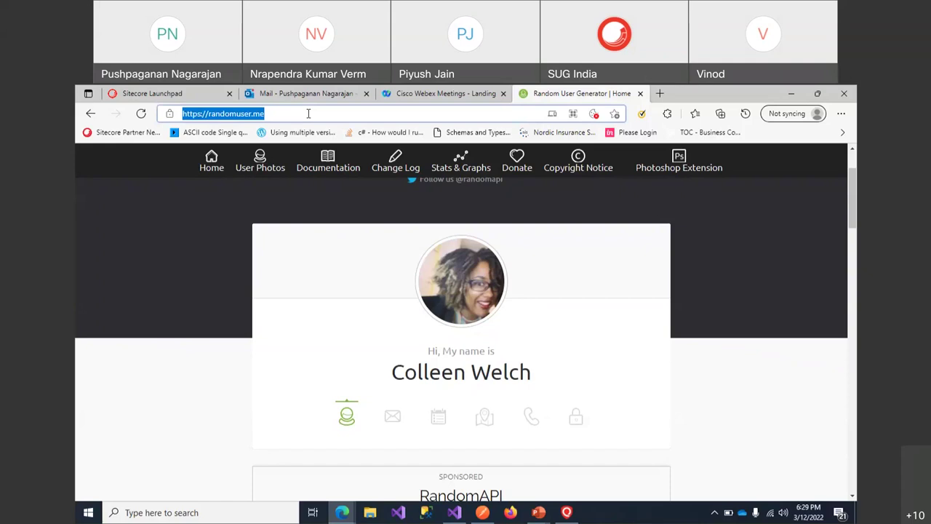
pyautogui.moveTo(398, 432)
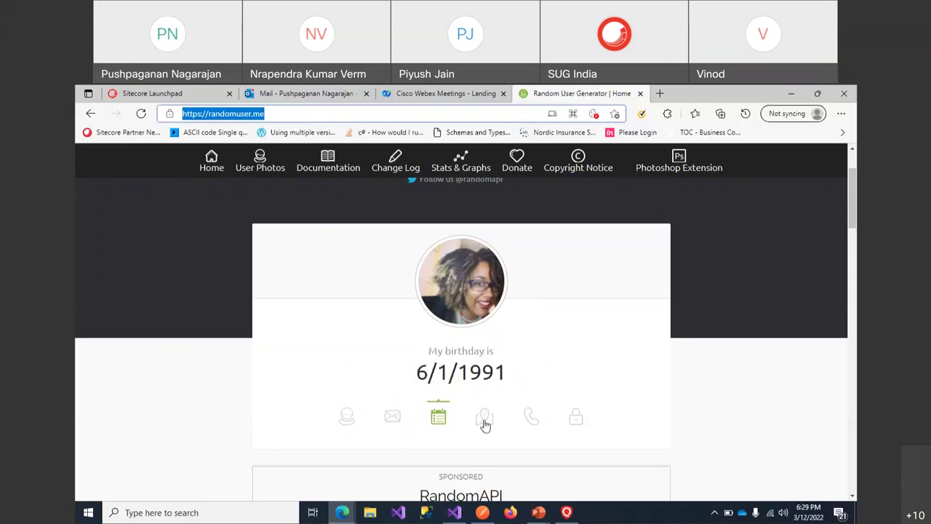
pyautogui.moveTo(590, 429)
pyautogui.moveTo(438, 416)
pyautogui.click(483, 512)
# Step: Send the randomuser.me/api/ GET request and select the returned user's location block through timezone
pyautogui.hotkey('ctrl', 'Return')
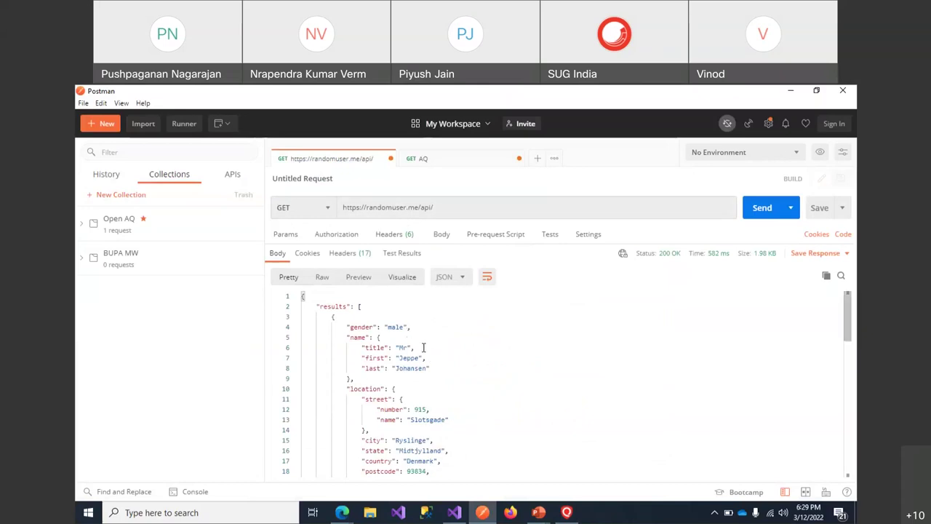
pyautogui.scroll(-3, 423, 347)
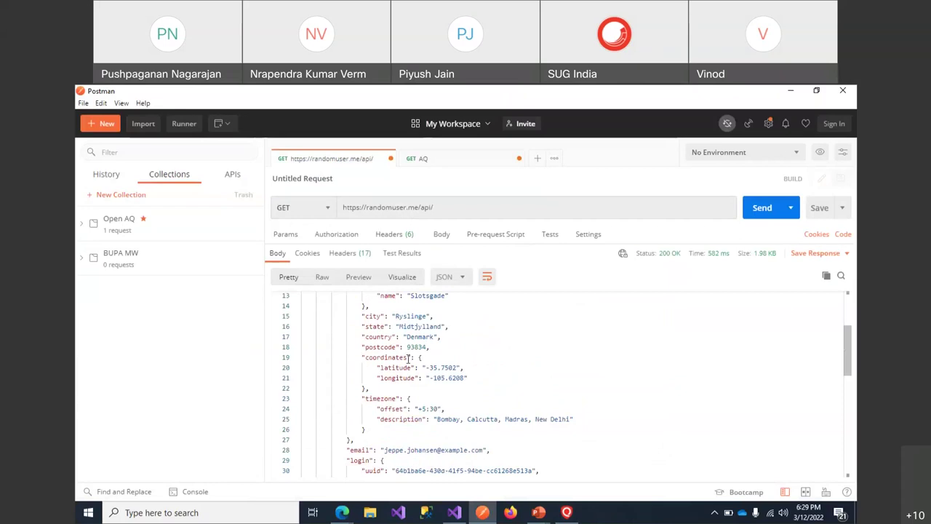
pyautogui.click(365, 316)
pyautogui.keyDown('shift'); pyautogui.click(505, 386); pyautogui.keyUp('shift')
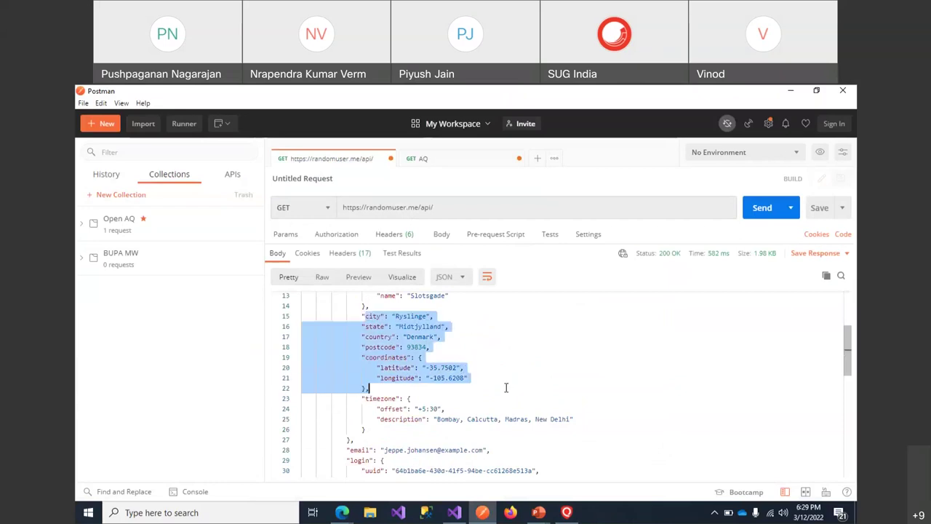
pyautogui.moveTo(502, 401); pyautogui.dragTo(507, 429)
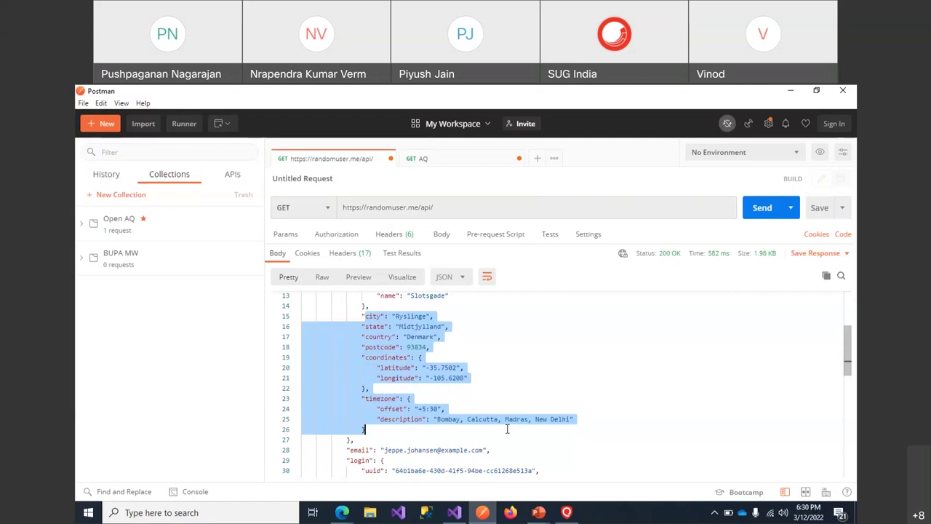
# Step: Select the login uuid value, then review the rest of the JSON down to the info block
pyautogui.scroll(-2, 507, 429)
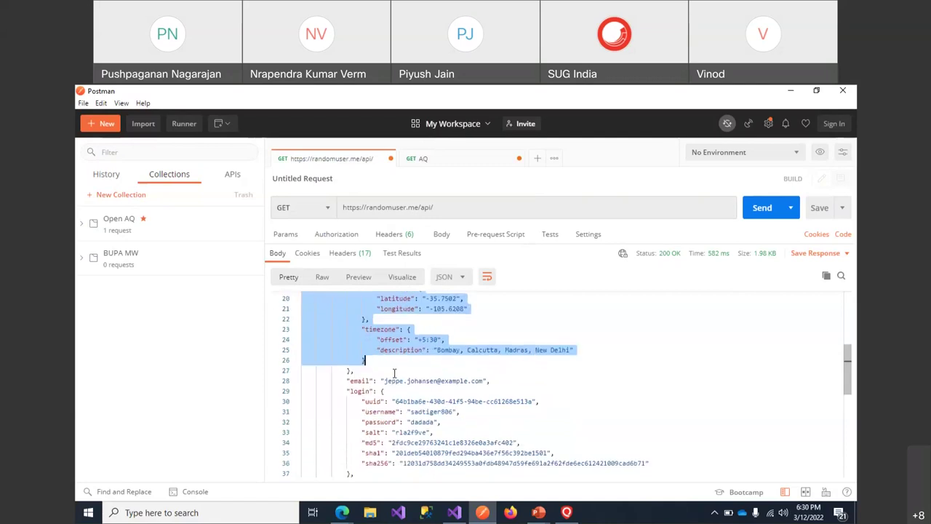
pyautogui.scroll(-1, 394, 373)
pyautogui.scroll(-2, 415, 347)
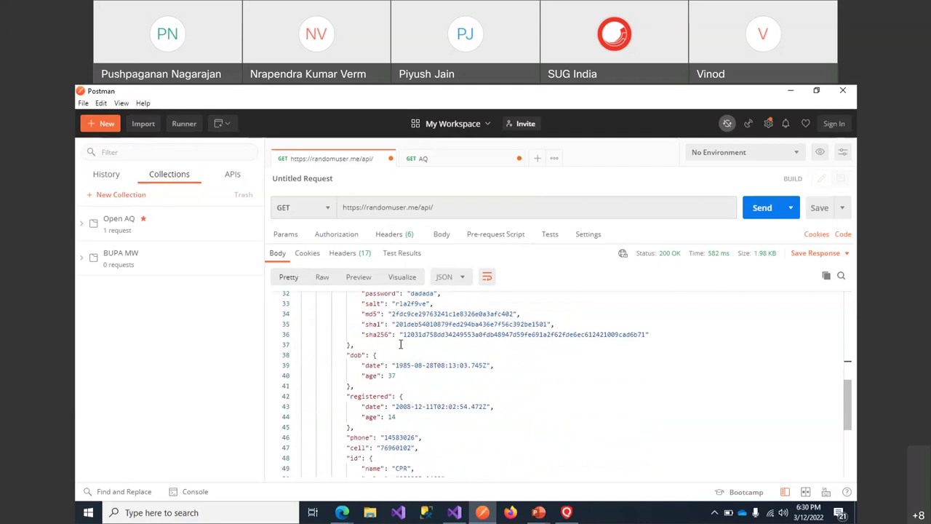
pyautogui.scroll(2, 401, 344)
pyautogui.moveTo(392, 341); pyautogui.dragTo(549, 348)
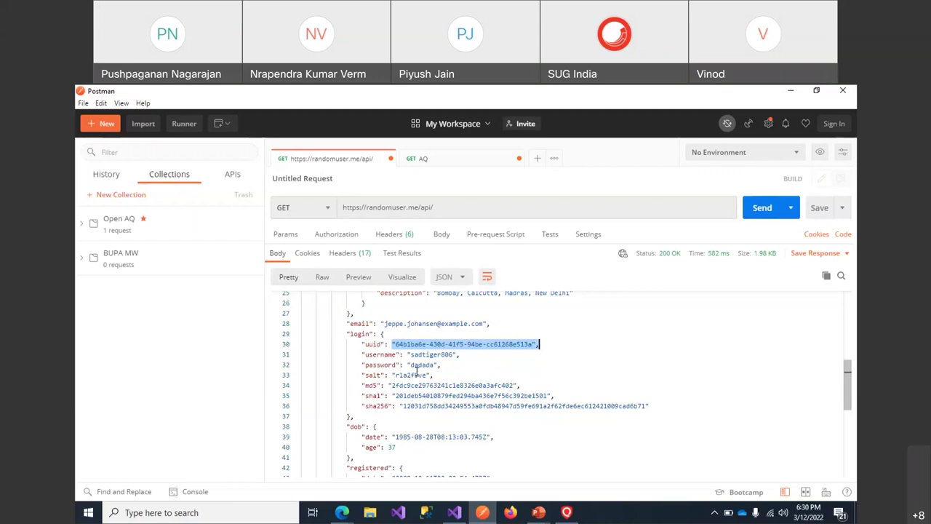
pyautogui.scroll(-4, 416, 372)
pyautogui.scroll(-1, 416, 372)
pyautogui.scroll(-3, 388, 404)
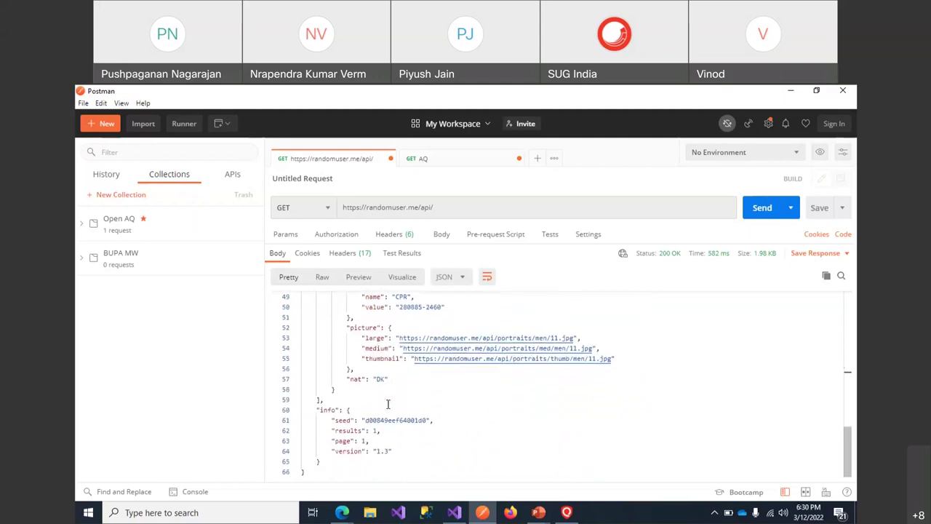
pyautogui.scroll(6, 388, 404)
pyautogui.scroll(-6, 388, 404)
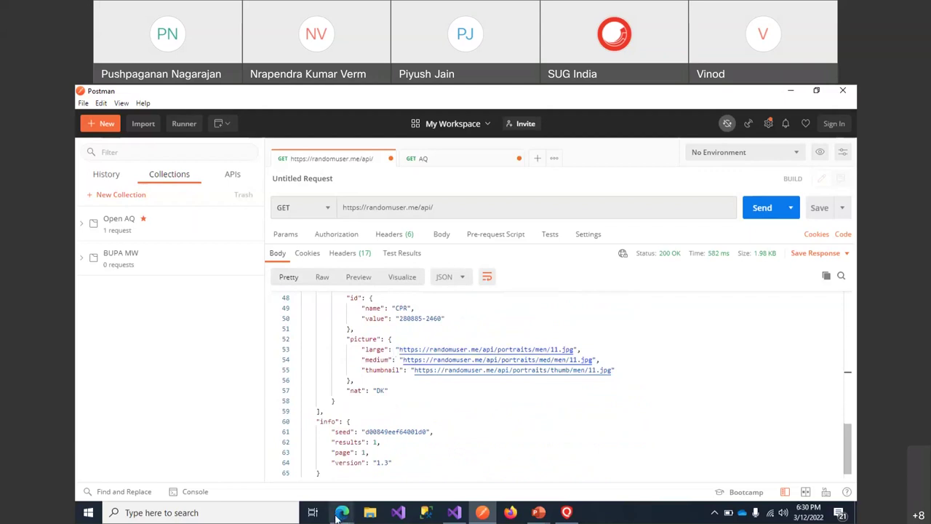
# Step: From the Sitecore Launchpad, open Experience Profile search and the first contact's profile
pyautogui.moveTo(342, 513)
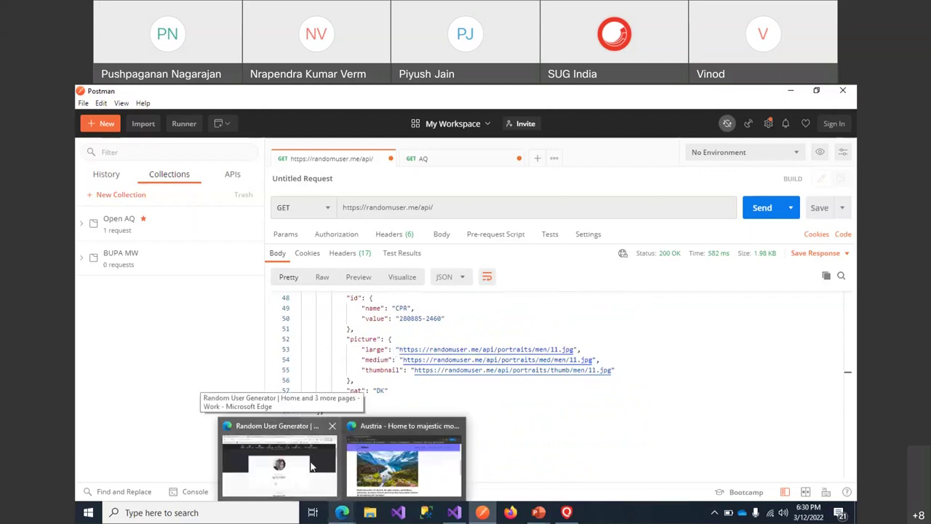
pyautogui.click(311, 466)
pyautogui.click(149, 94)
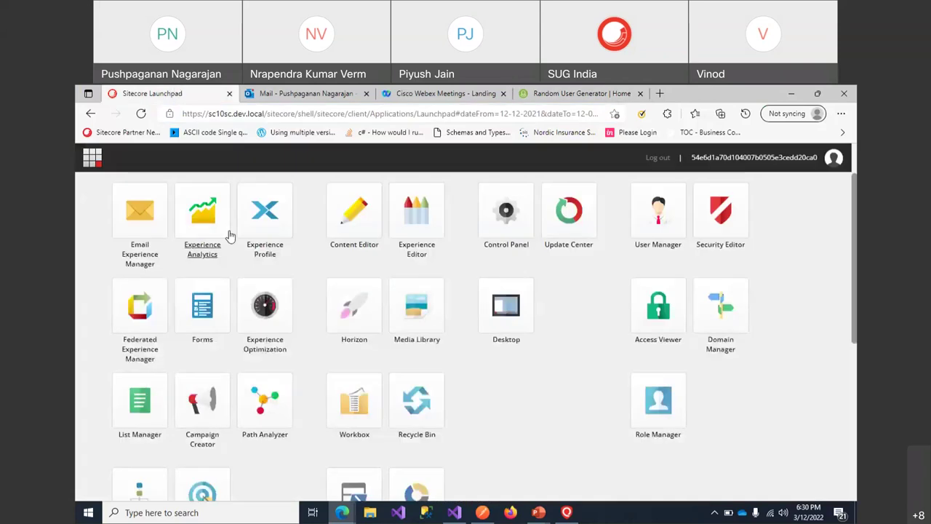
pyautogui.click(273, 240)
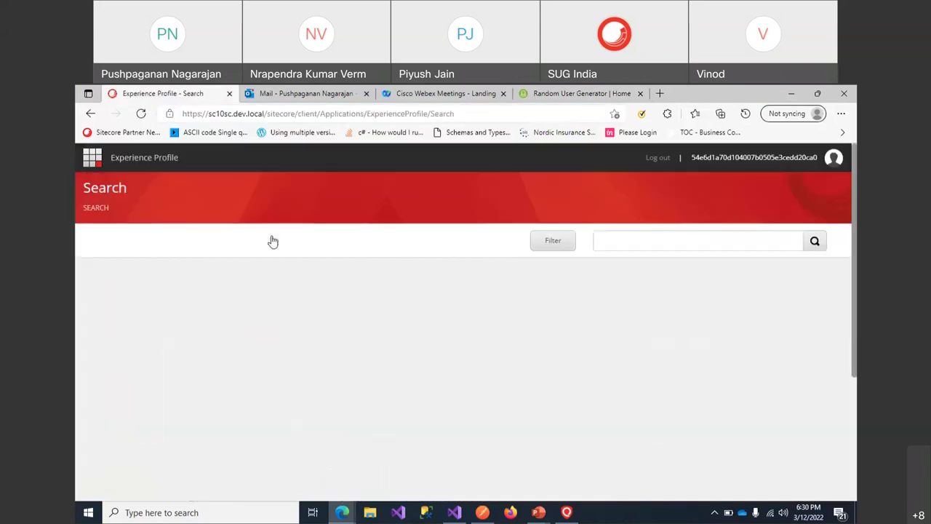
pyautogui.scroll(-3, 343, 360)
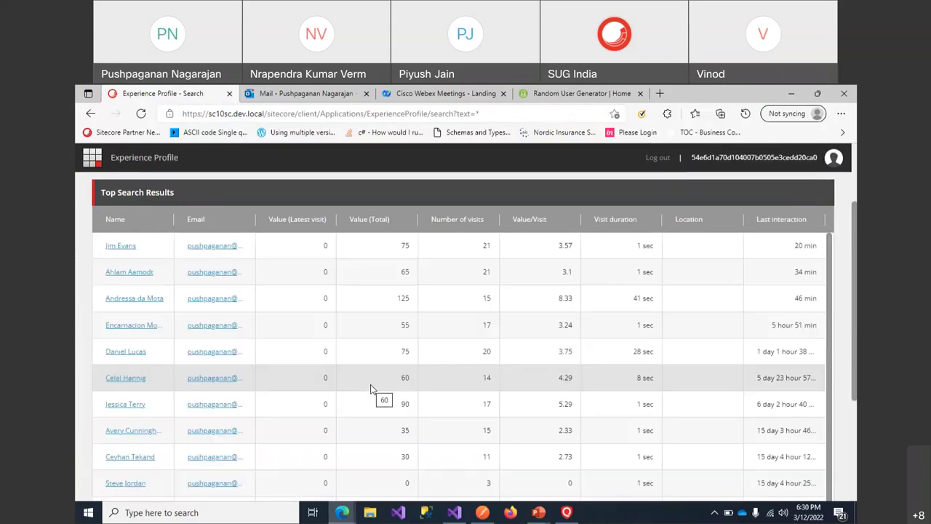
pyautogui.scroll(1, 371, 389)
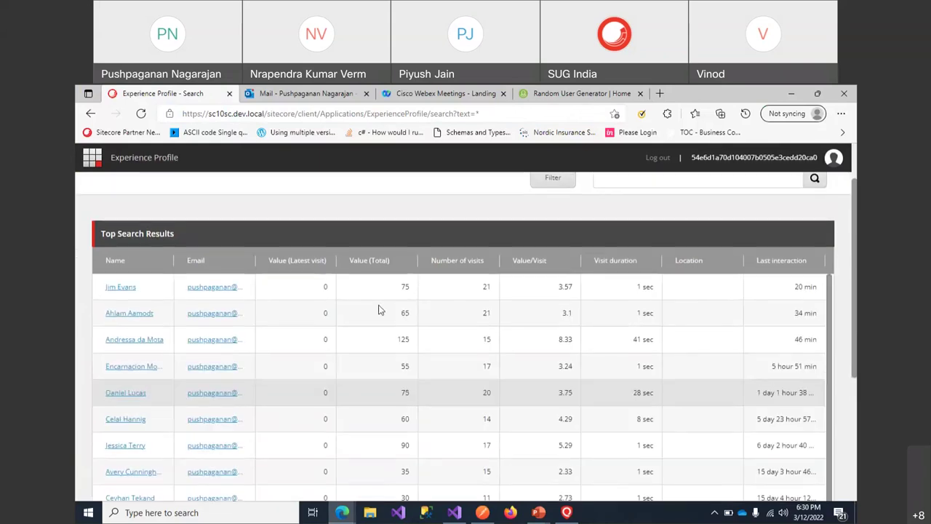
pyautogui.click(125, 290)
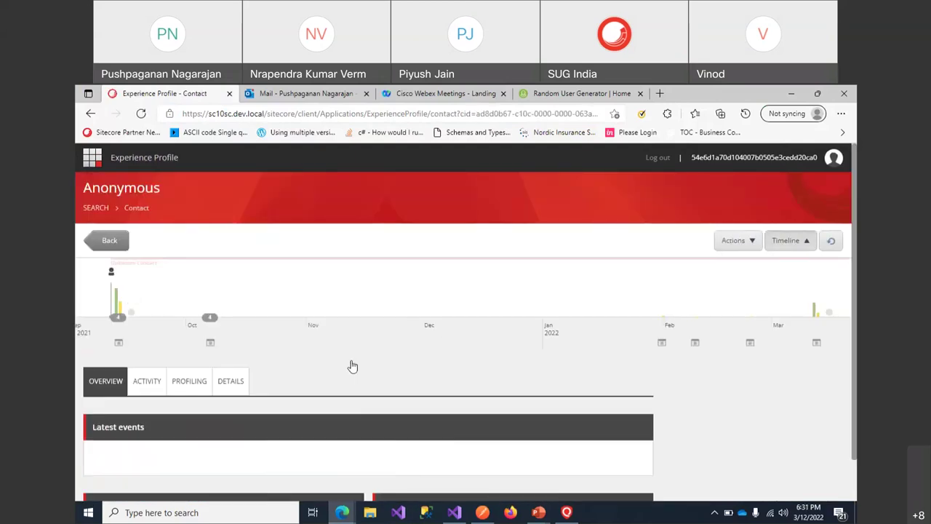
# Step: View and scroll through the contact's Details tab
pyautogui.scroll(-3, 354, 371)
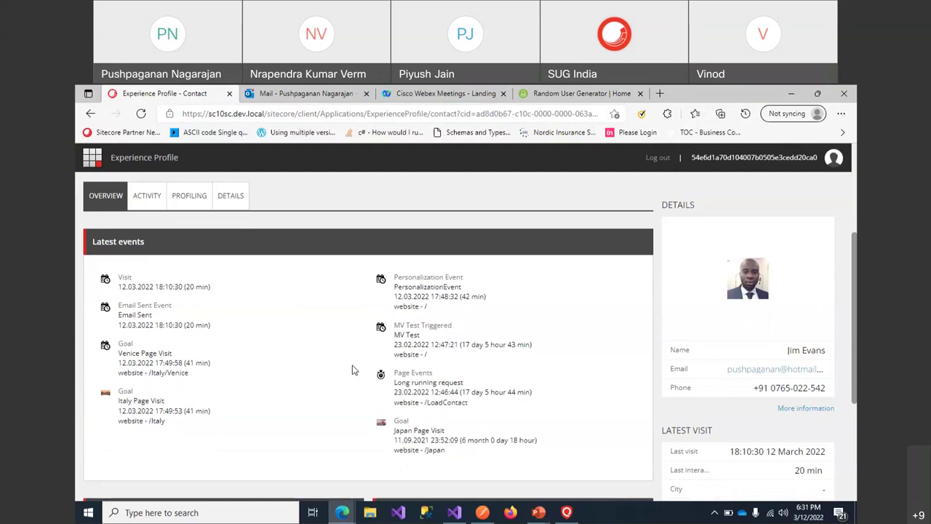
pyautogui.scroll(-1, 353, 369)
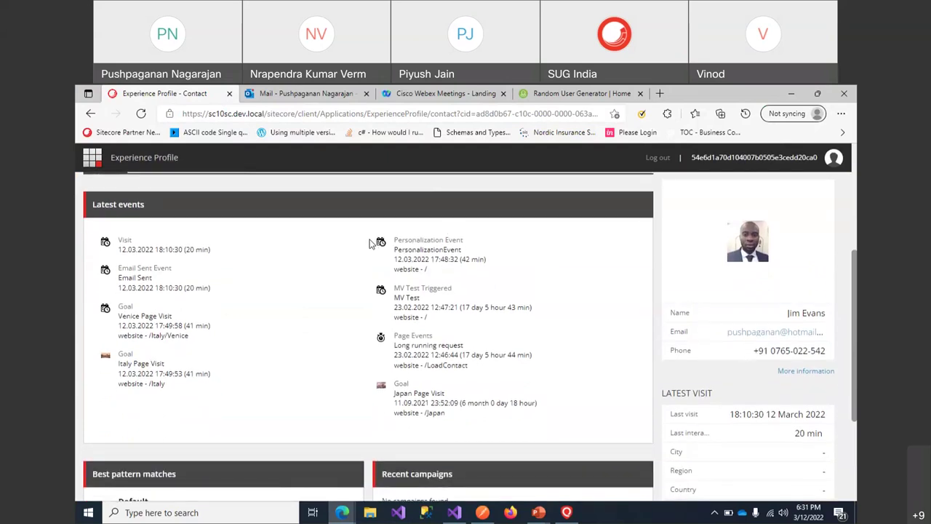
pyautogui.scroll(2, 349, 241)
pyautogui.click(239, 231)
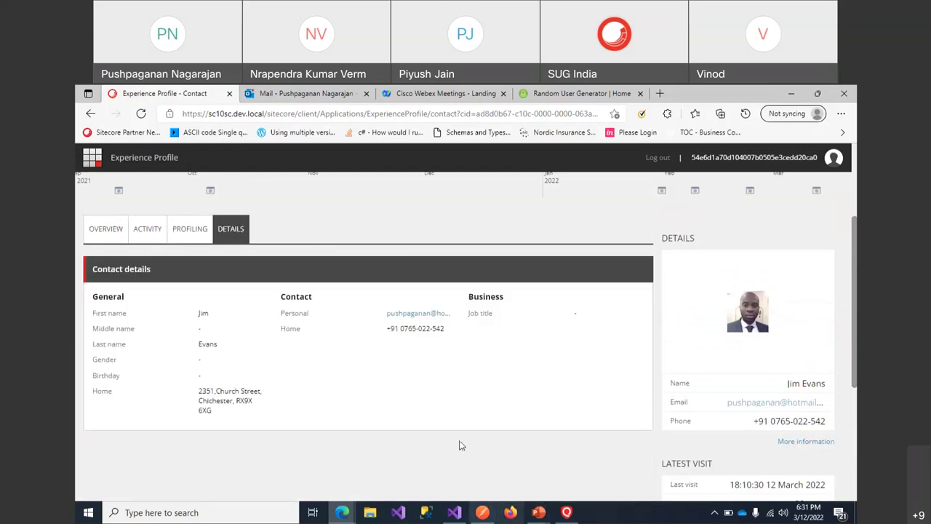
pyautogui.scroll(-1, 458, 444)
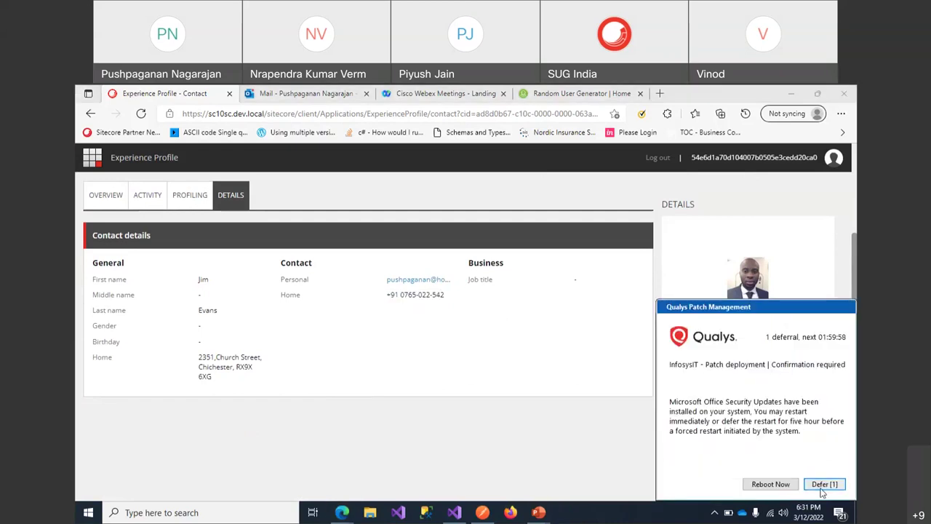
# Step: Defer the Qualys restart notice and bring up the open-windows switcher
pyautogui.click(822, 485)
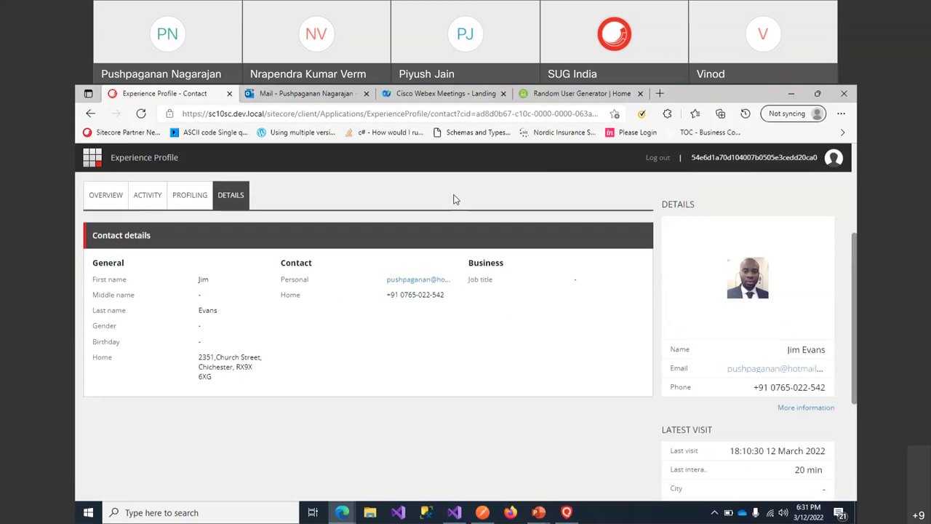
pyautogui.hotkey('alt', 'Tab')
pyautogui.hotkey('alt', 'Tab')
pyautogui.hotkey('alt', 'Tab')
pyautogui.hotkey('alt', 'Tab')
pyautogui.hotkey('alt', 'shift', 'Tab')
pyautogui.hotkey('alt', 'shift', 'Tab')
pyautogui.hotkey('alt', 'shift', 'Tab')
pyautogui.hotkey('alt', 'Tab')
pyautogui.hotkey('alt', 'Tab')
pyautogui.hotkey('alt', 'Tab')
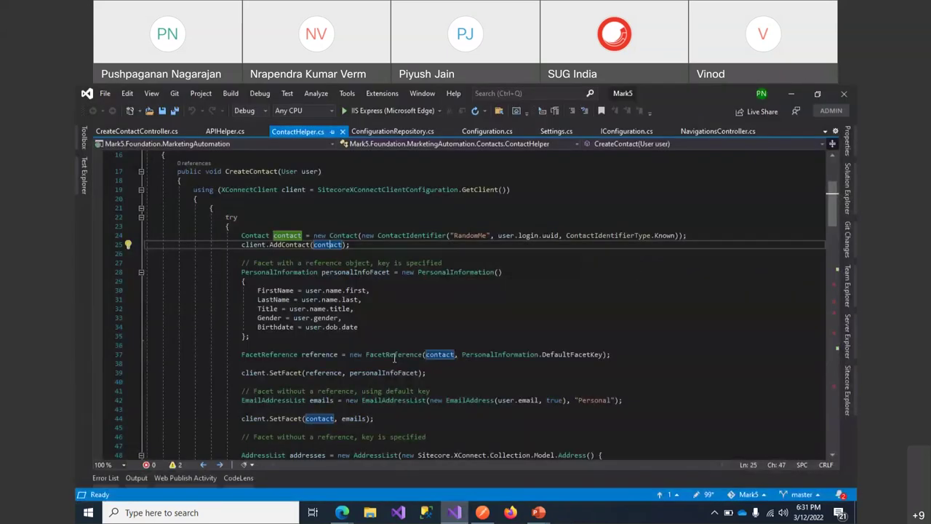
# Step: Show the RANDOMUSER.ME slide in the slide show, then go back to the Mark5 code
pyautogui.hotkey('alt', 'Tab')
pyautogui.hotkey('alt', 'Tab')
pyautogui.hotkey('alt', 'Tab')
pyautogui.hotkey('alt', 'Tab')
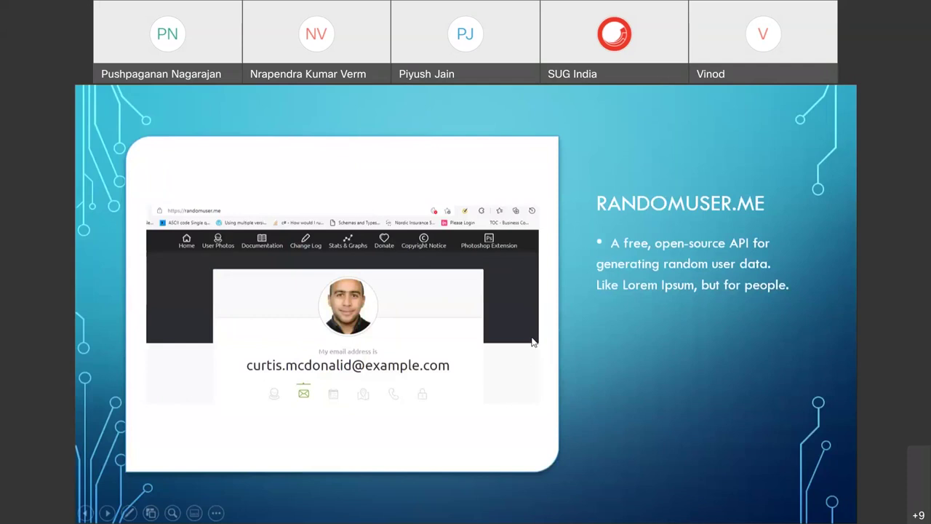
pyautogui.hotkey('alt', 'Tab')
pyautogui.hotkey('alt', 'Tab')
pyautogui.hotkey('alt', 'Tab')
pyautogui.hotkey('alt', 'Tab')
pyautogui.hotkey('alt', 'Tab')
pyautogui.hotkey('alt', 'Tab')
pyautogui.press('Up')
pyautogui.press('Right')
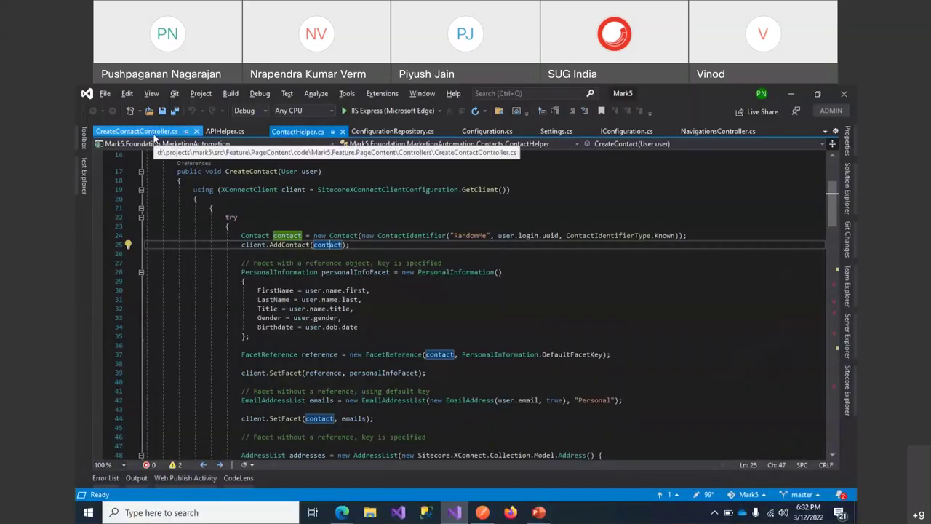
pyautogui.click(225, 131)
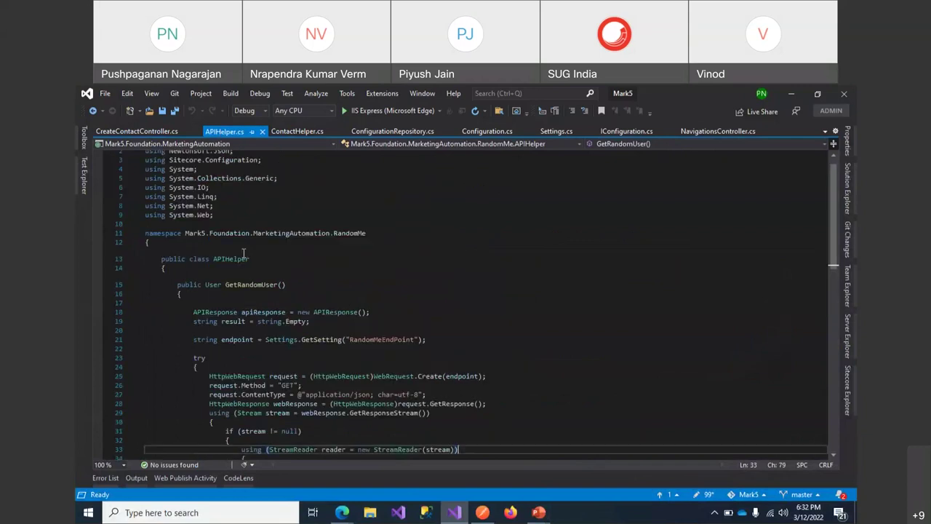
pyautogui.scroll(-2, 248, 251)
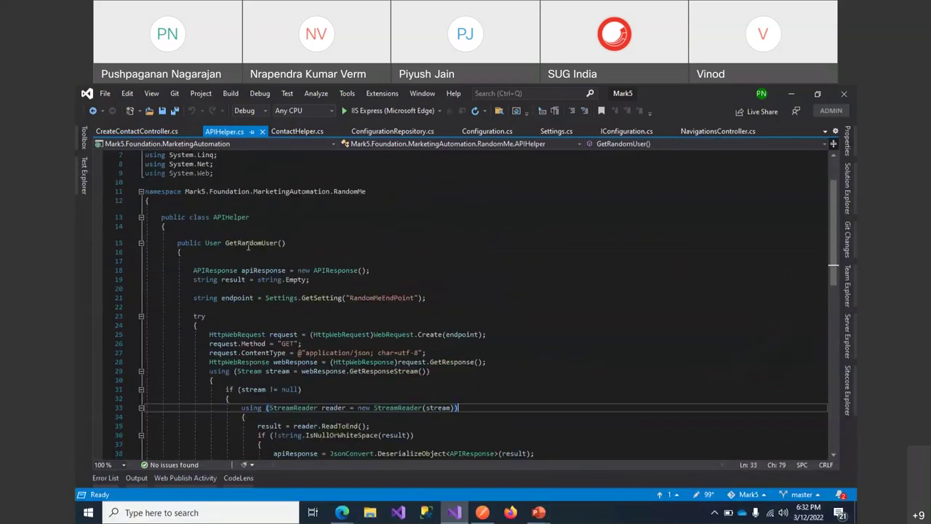
pyautogui.doubleClick(248, 243)
pyautogui.scroll(-2, 326, 262)
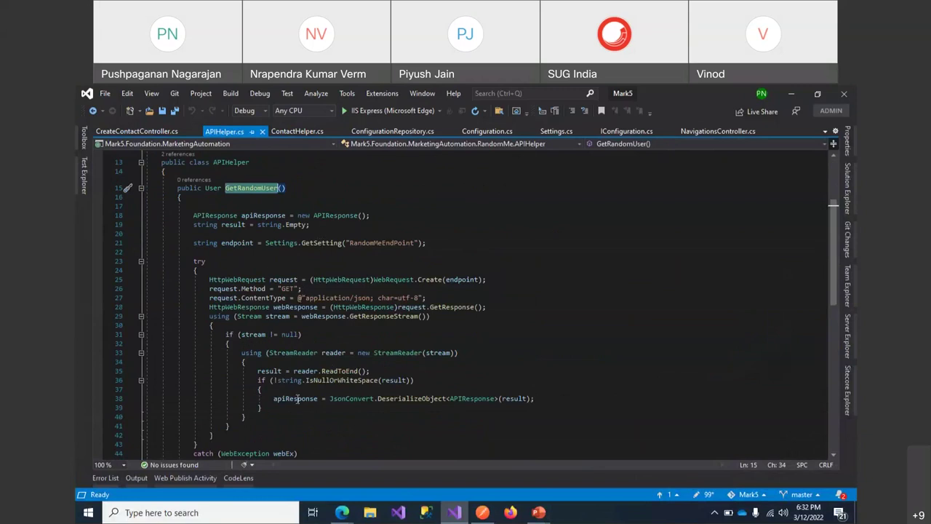
pyautogui.scroll(-1, 297, 399)
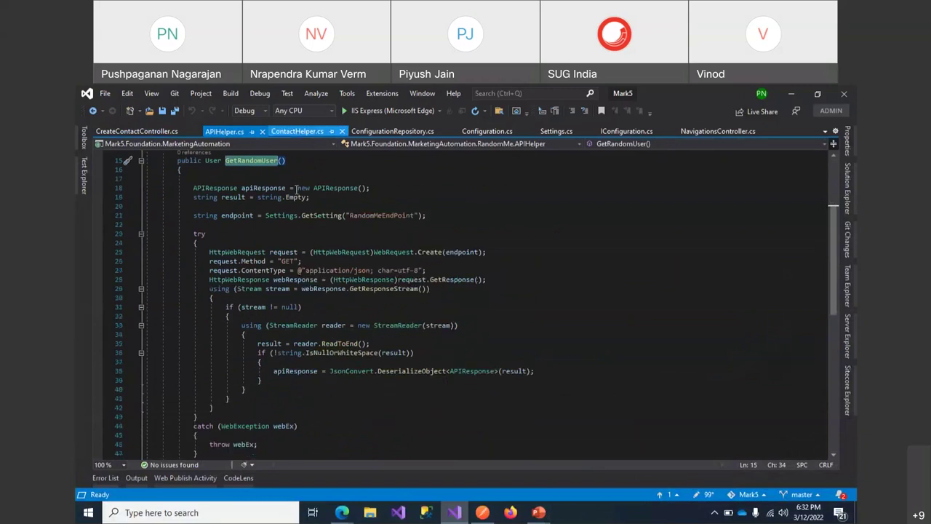
pyautogui.click(297, 131)
pyautogui.click(306, 172)
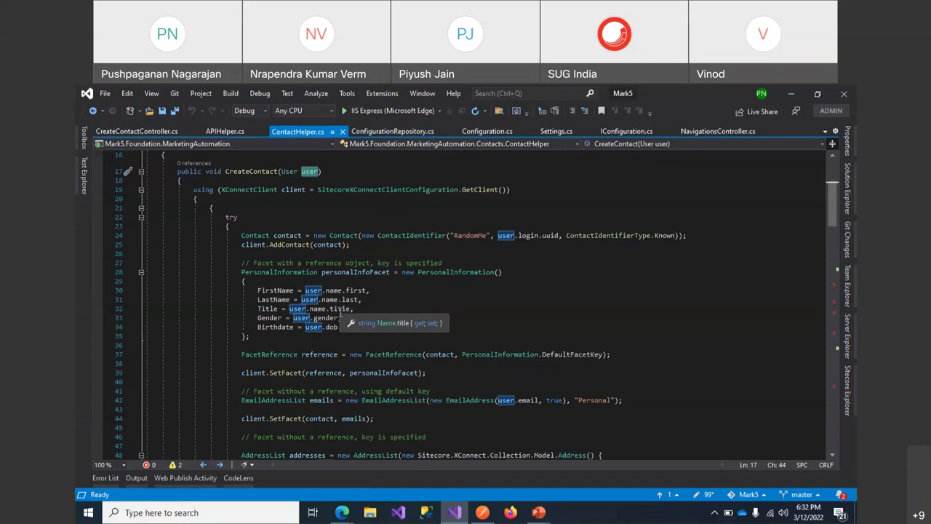
# Step: Select the FirstName through Birthdate assignments (lines 30–34) in the PersonalInformation initializer
pyautogui.click(269, 263)
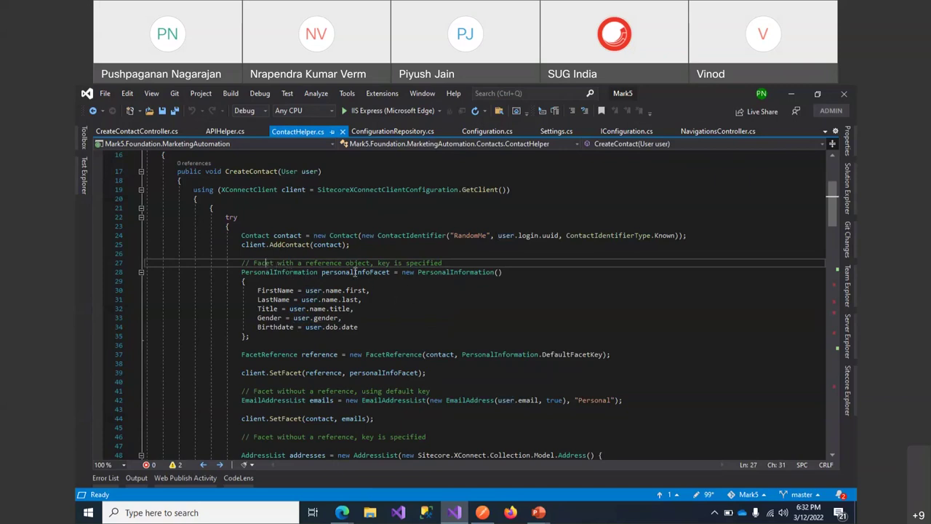
pyautogui.scroll(-1, 270, 323)
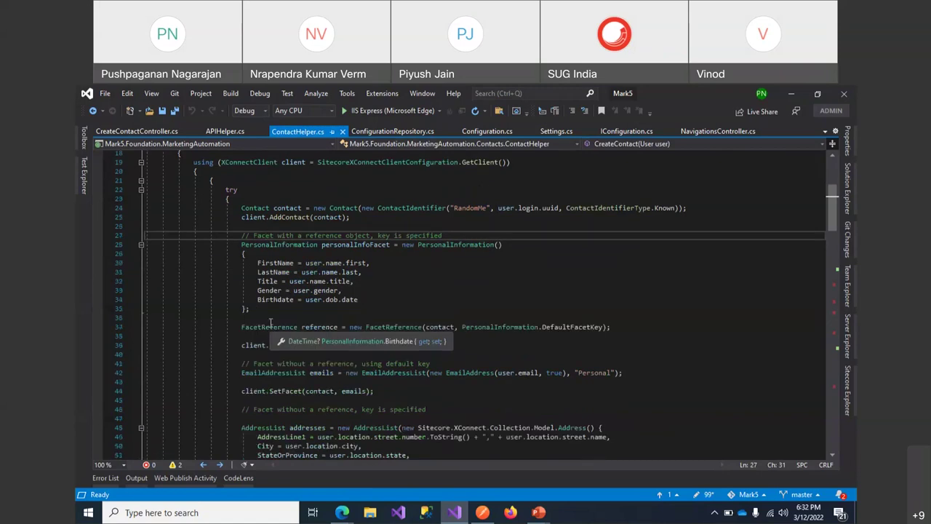
pyautogui.scroll(-2, 268, 313)
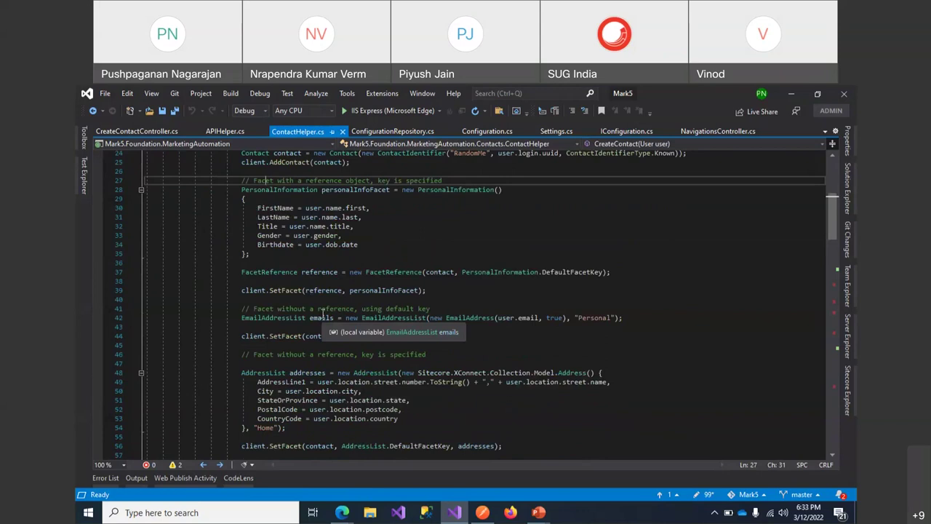
pyautogui.scroll(-4, 303, 372)
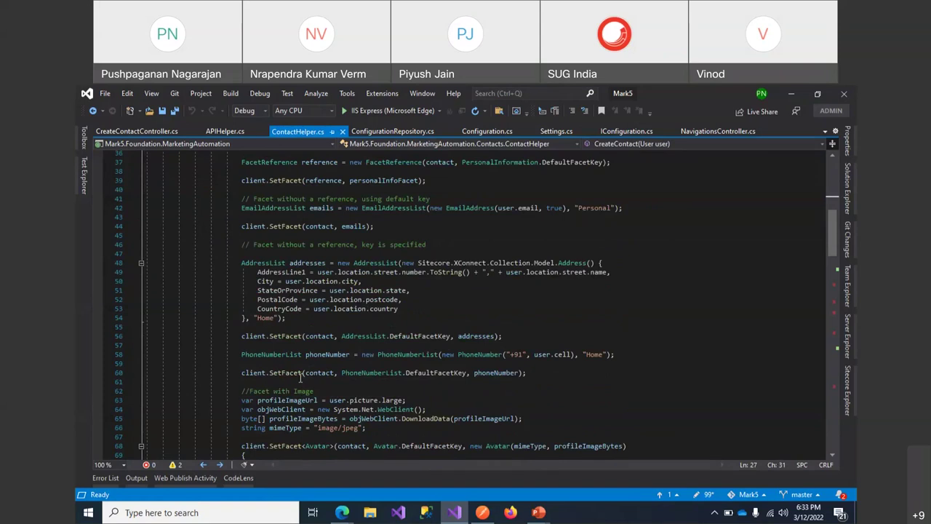
pyautogui.scroll(7, 193, 298)
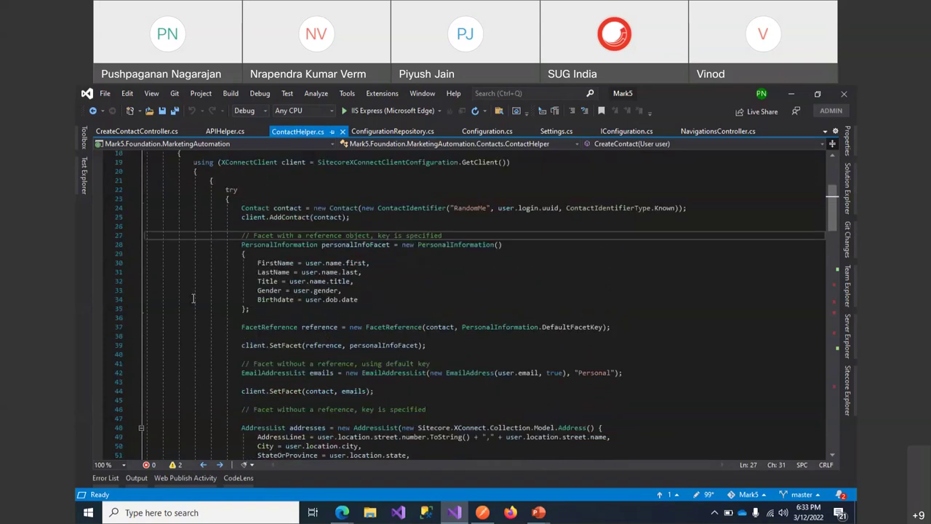
pyautogui.moveTo(258, 290); pyautogui.dragTo(350, 334)
# Step: Scroll through the rest of ContactHelper.cs and open CreateContactController.cs
pyautogui.scroll(-2, 350, 334)
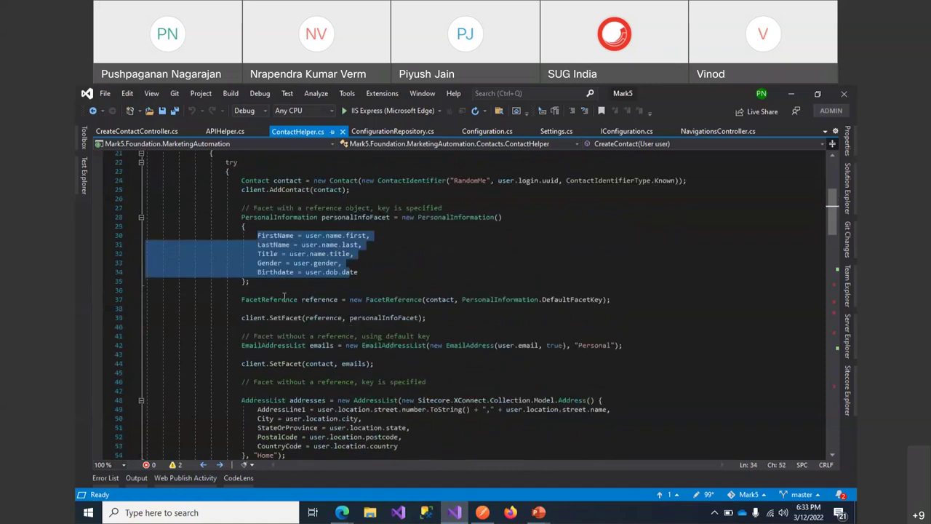
pyautogui.scroll(-3, 315, 285)
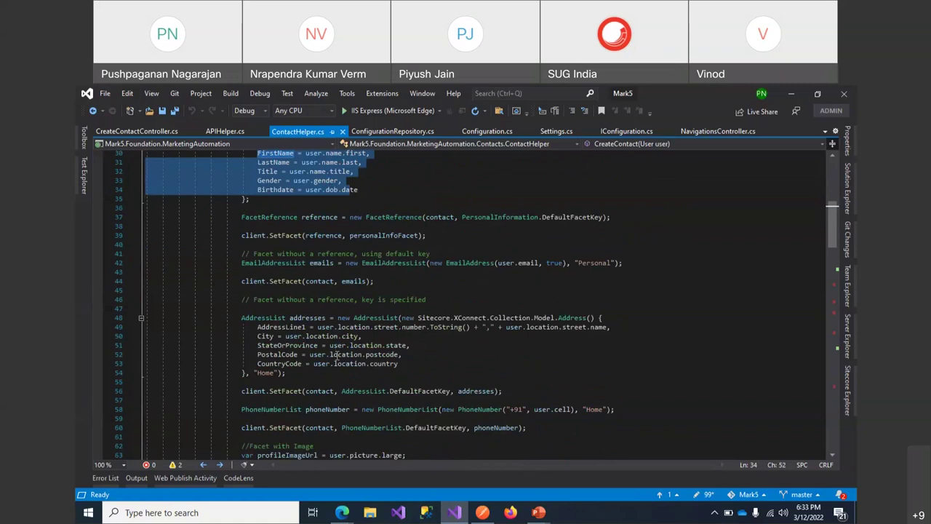
pyautogui.scroll(-5, 315, 287)
pyautogui.scroll(-1, 307, 407)
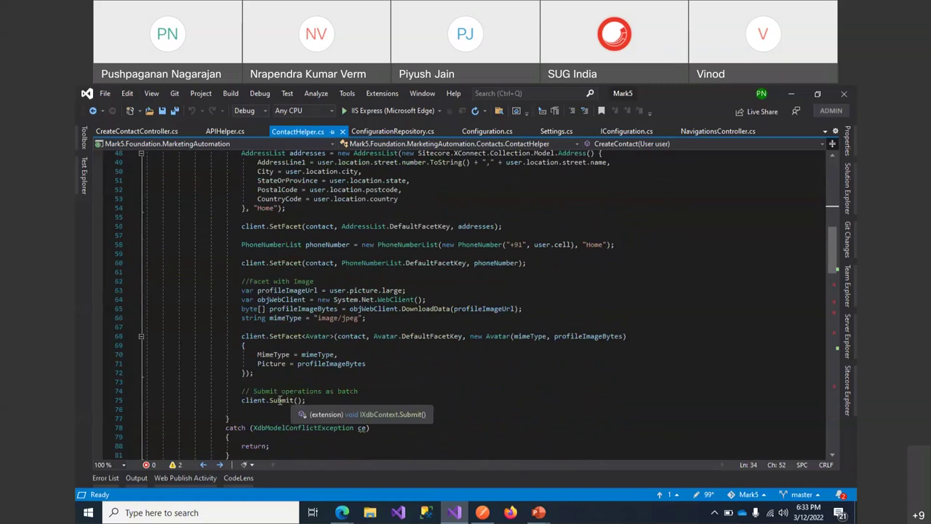
pyautogui.scroll(10, 278, 400)
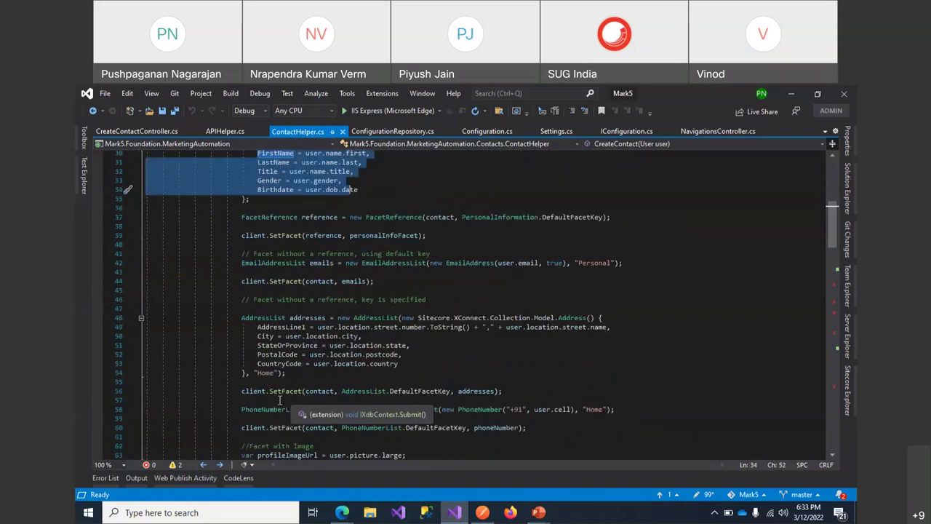
pyautogui.scroll(3, 541, 235)
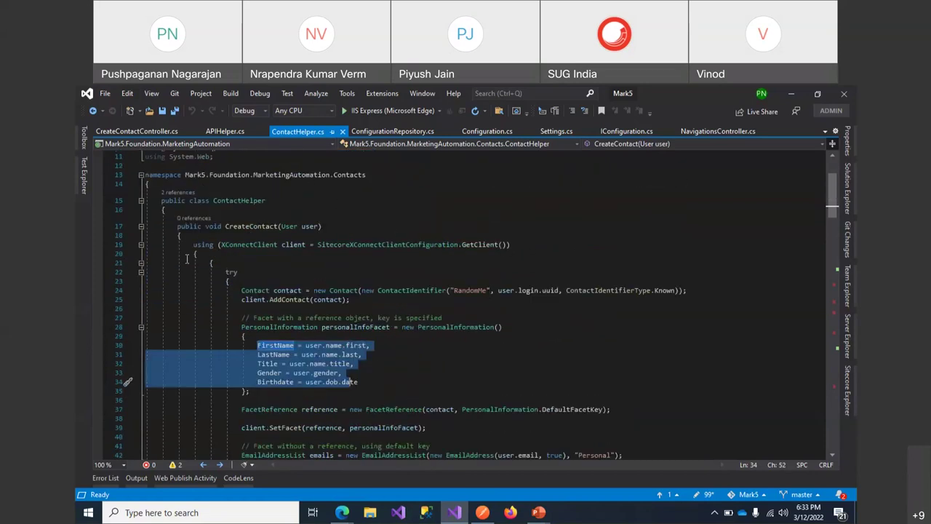
pyautogui.scroll(-1, 187, 258)
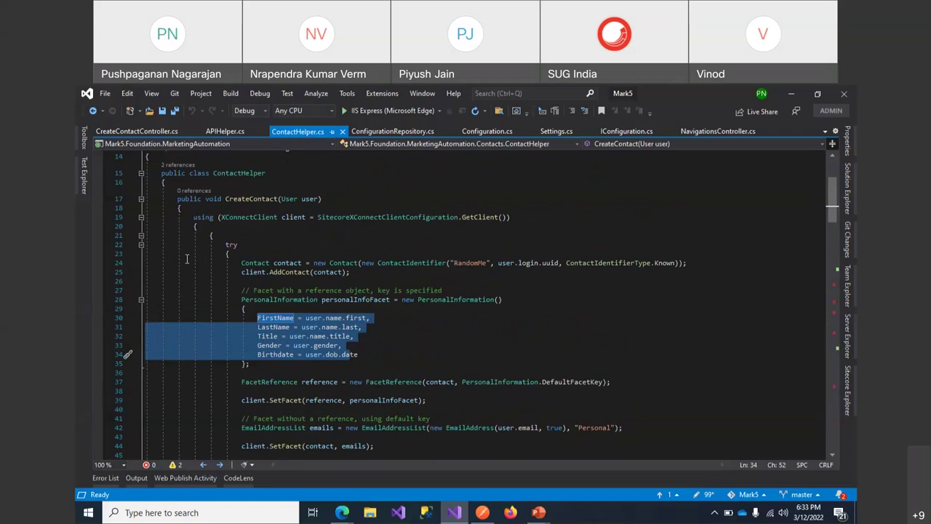
pyautogui.click(137, 131)
# Step: Scroll to the CreateContact action's identification logic, then bring Edge forward
pyautogui.scroll(-3, 254, 329)
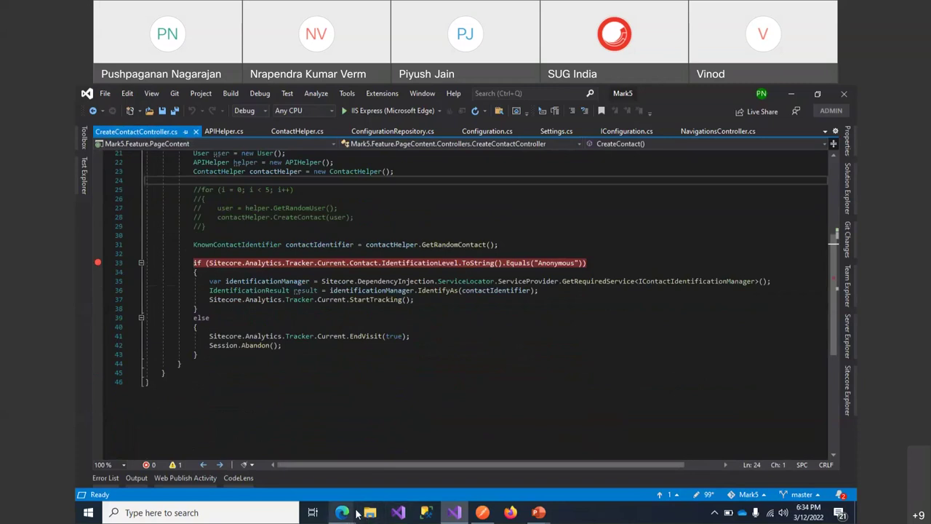
pyautogui.moveTo(358, 514)
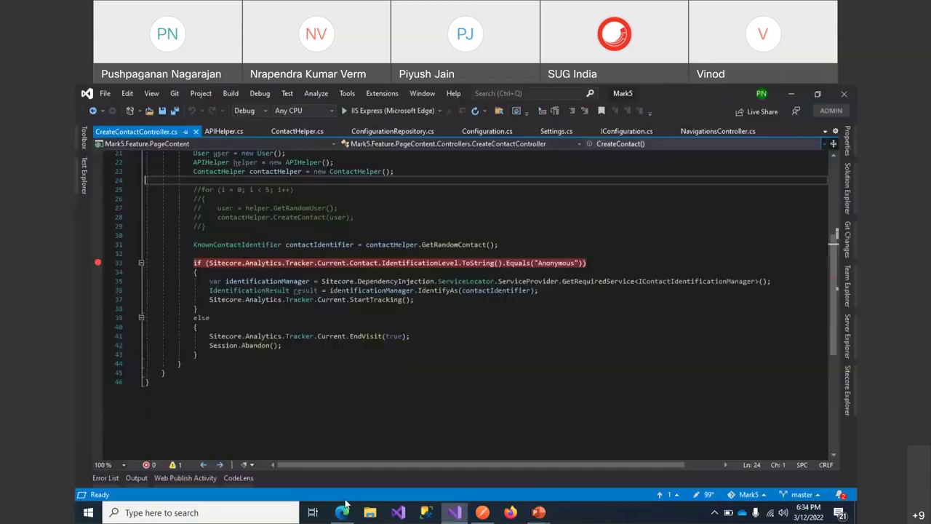
pyautogui.click(342, 512)
# Step: In a private window, load the local site's /LoadContact address and browse the Safario home page
pyautogui.hotkey('ctrl', 'shift', 'n')
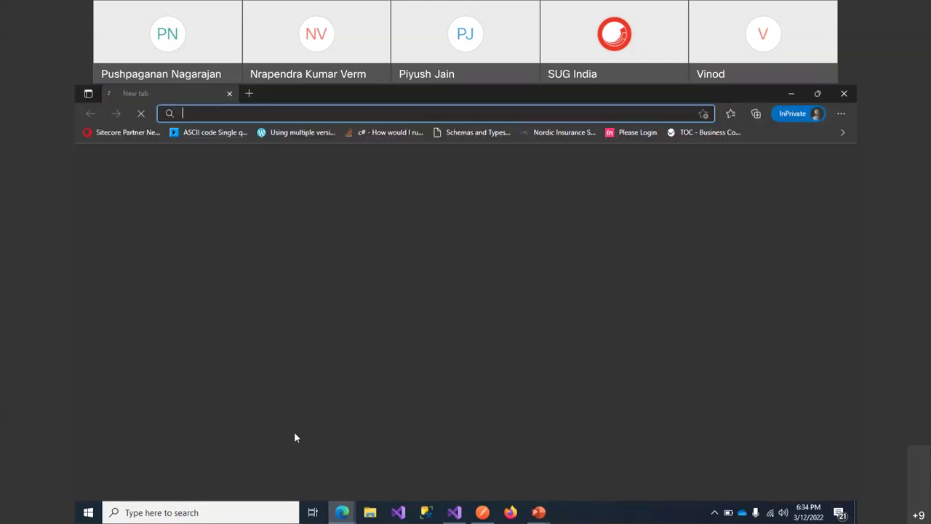
pyautogui.write('sc10sc.dev.local')
pyautogui.write('/LoadContact')
pyautogui.press('Return')
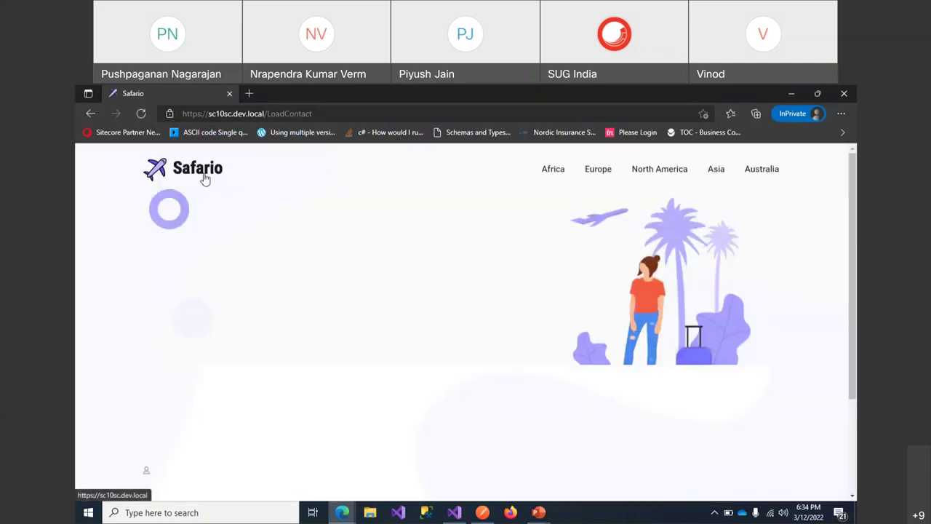
pyautogui.click(205, 179)
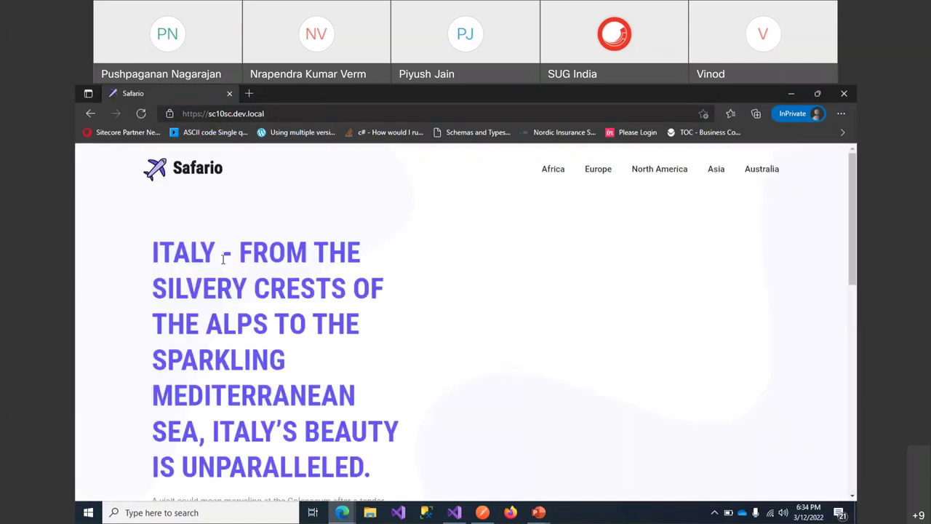
pyautogui.scroll(-1, 202, 214)
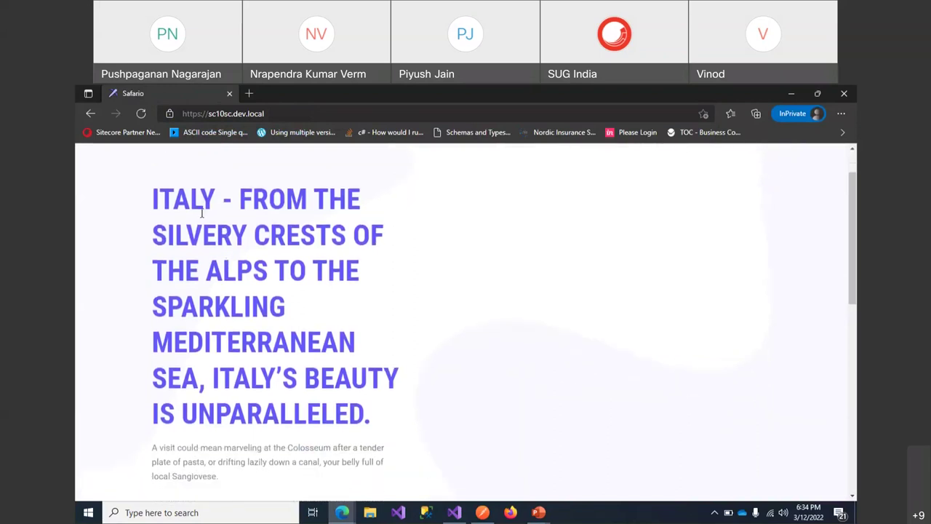
pyautogui.scroll(-1, 288, 329)
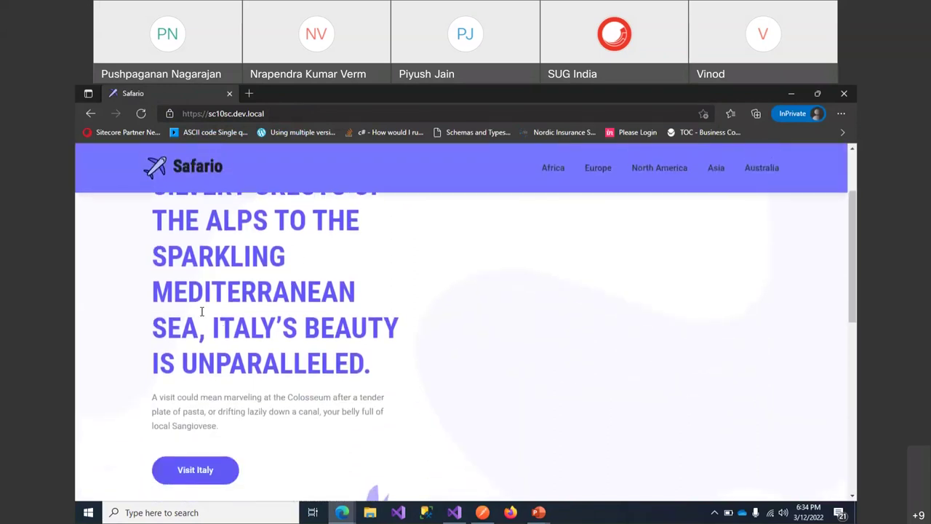
pyautogui.scroll(1, 205, 326)
pyautogui.scroll(1, 210, 328)
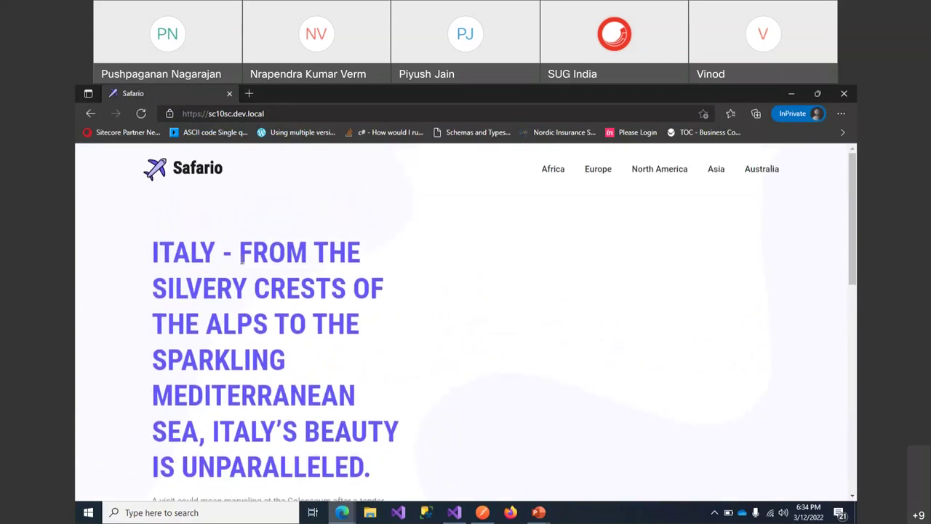
# Step: Append /LoadContact to the Safario URL again and scroll the loaded page
pyautogui.click(283, 115)
pyautogui.click(283, 115)
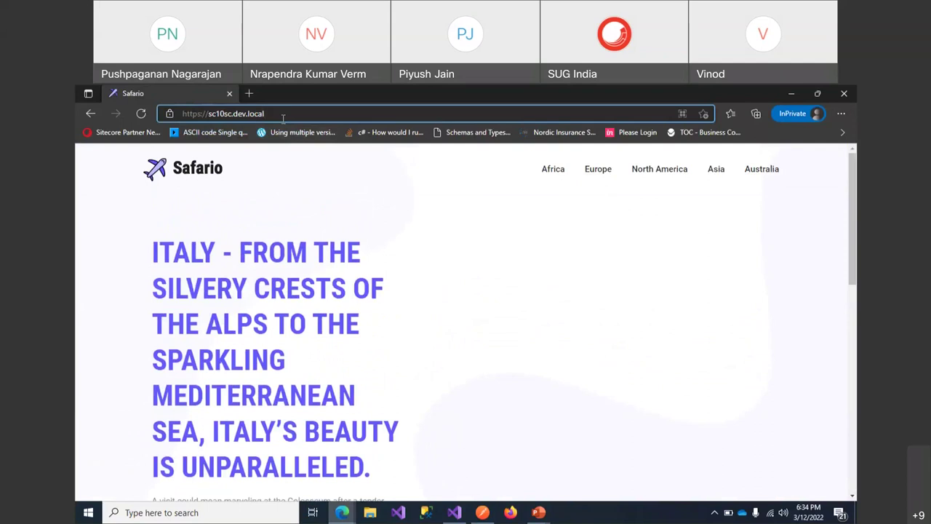
pyautogui.write('/Load')
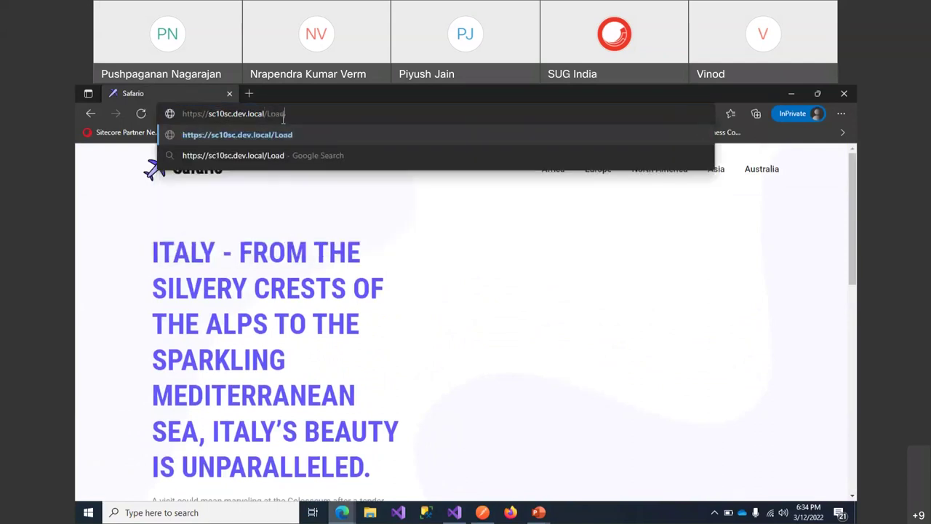
pyautogui.write('Contact')
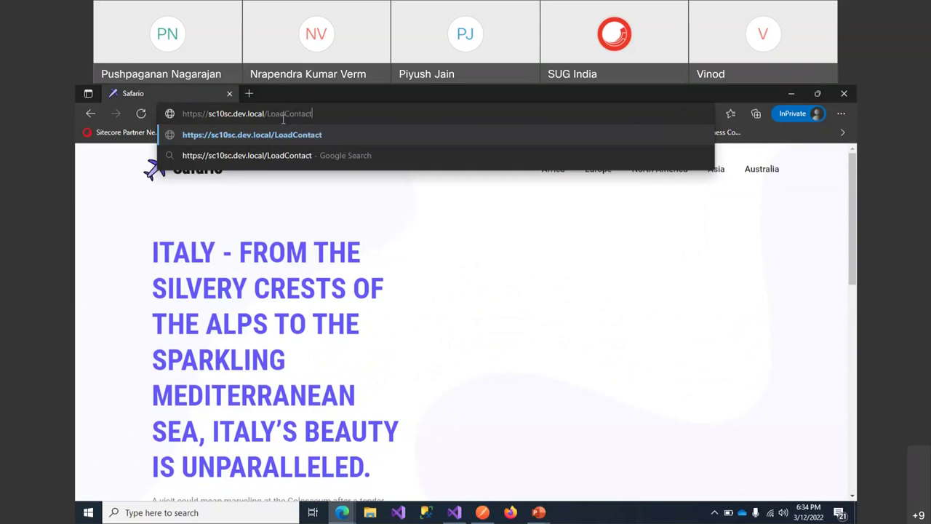
pyautogui.press('Return')
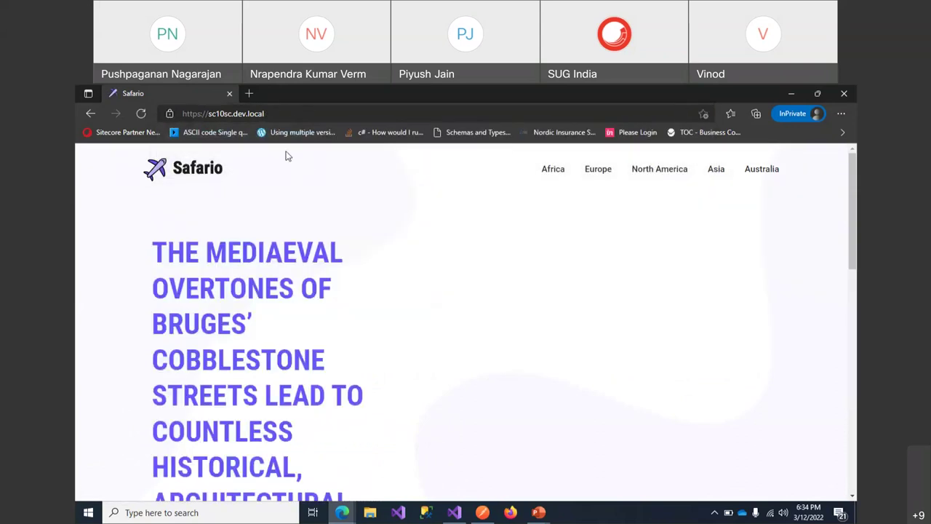
pyautogui.scroll(-4, 298, 343)
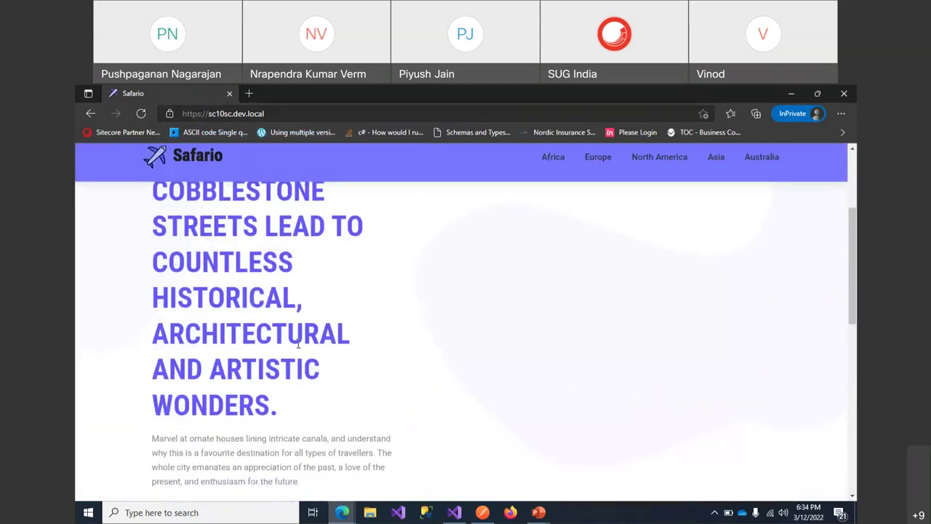
pyautogui.scroll(2, 302, 311)
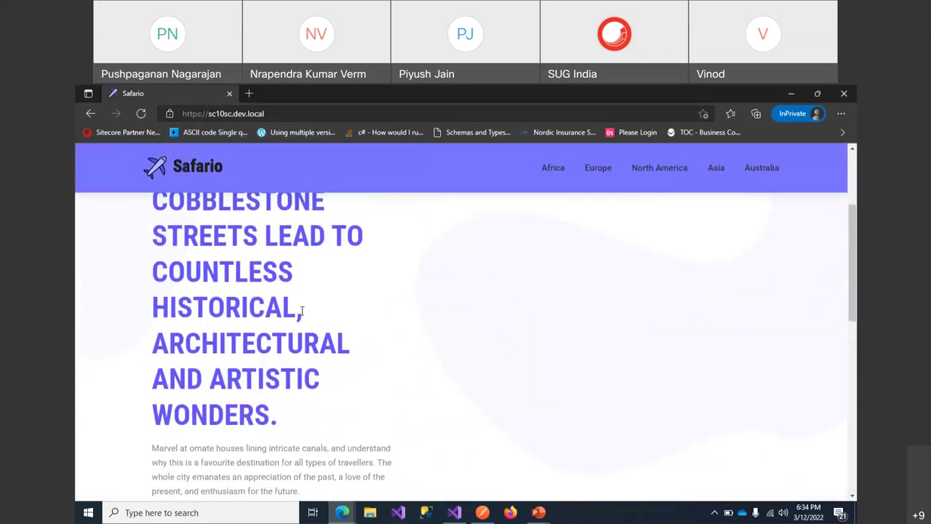
pyautogui.scroll(1, 302, 311)
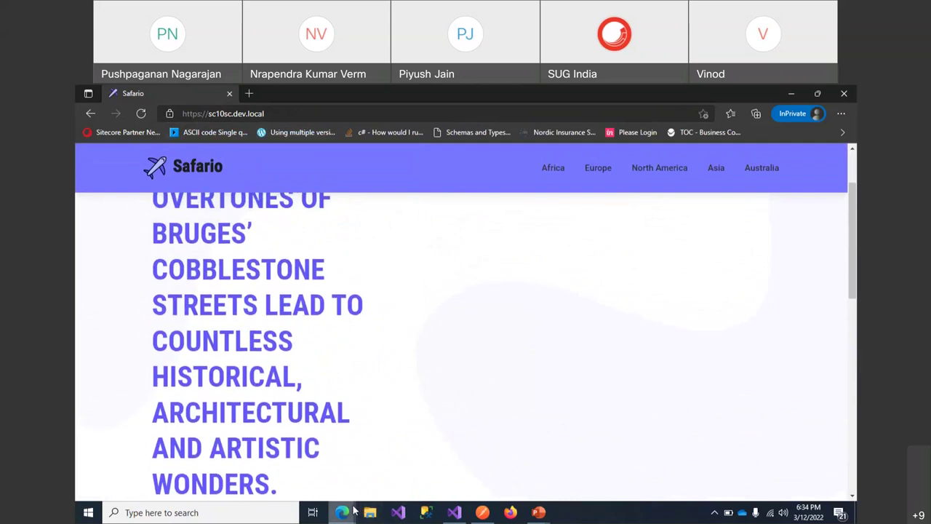
pyautogui.moveTo(354, 511)
pyautogui.click(276, 465)
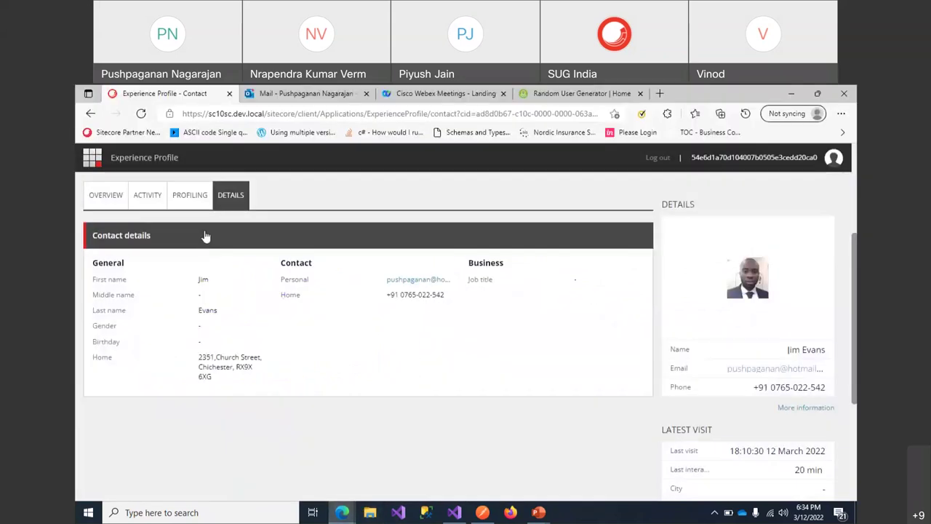
# Step: Open Experience Profile from the Launchpad and the most recent contact's profile
pyautogui.click(92, 158)
pyautogui.click(265, 312)
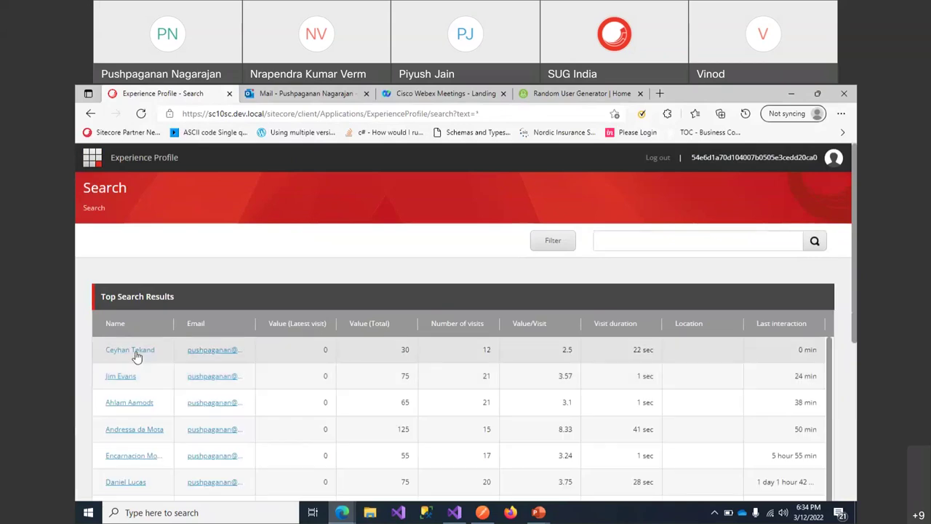
pyautogui.click(131, 350)
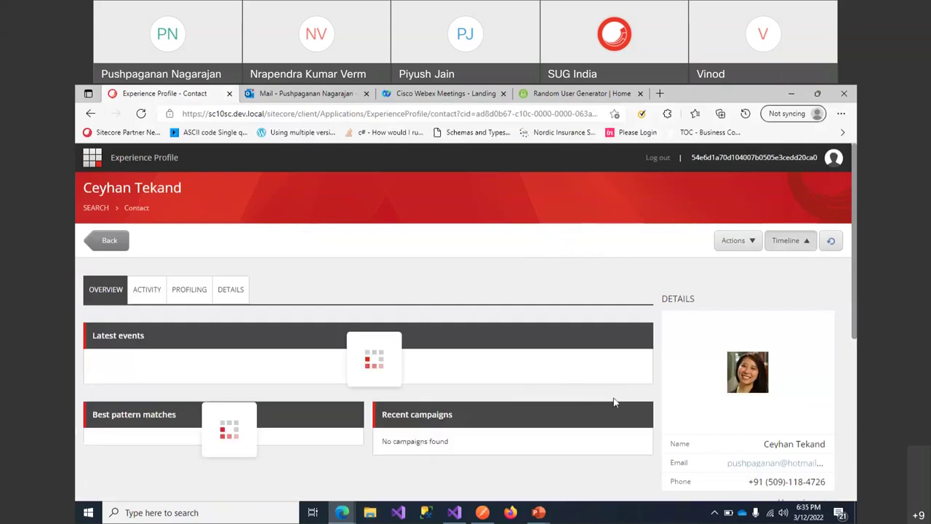
pyautogui.scroll(-3, 615, 399)
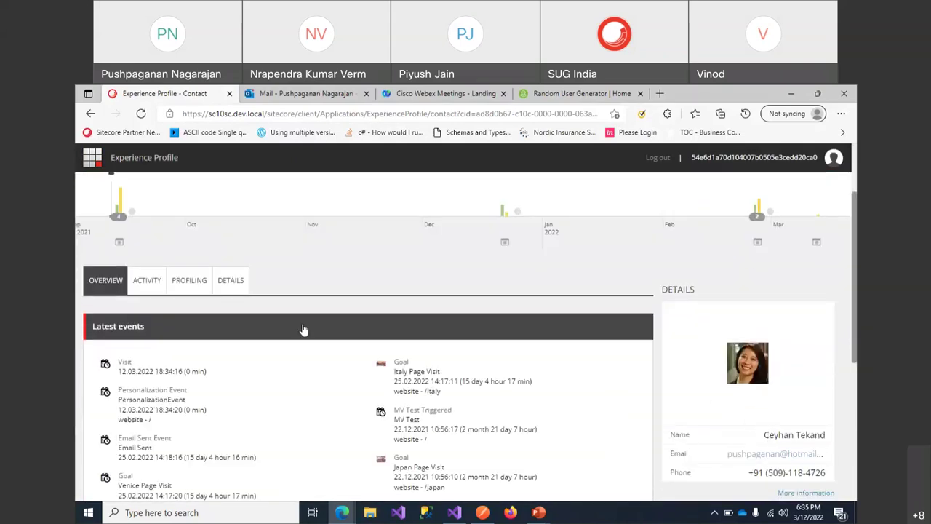
pyautogui.click(195, 273)
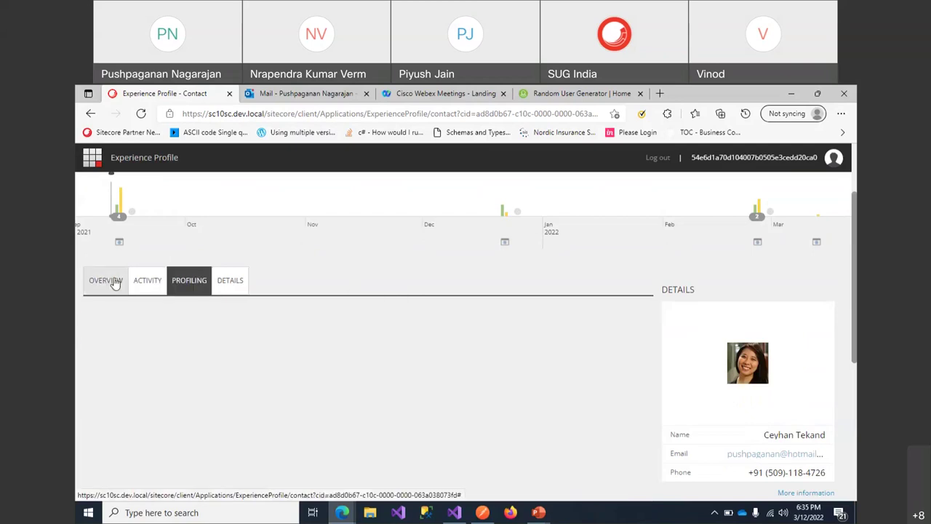
pyautogui.click(115, 281)
# Step: Review the latest visit's report under Activity, then close it
pyautogui.click(146, 287)
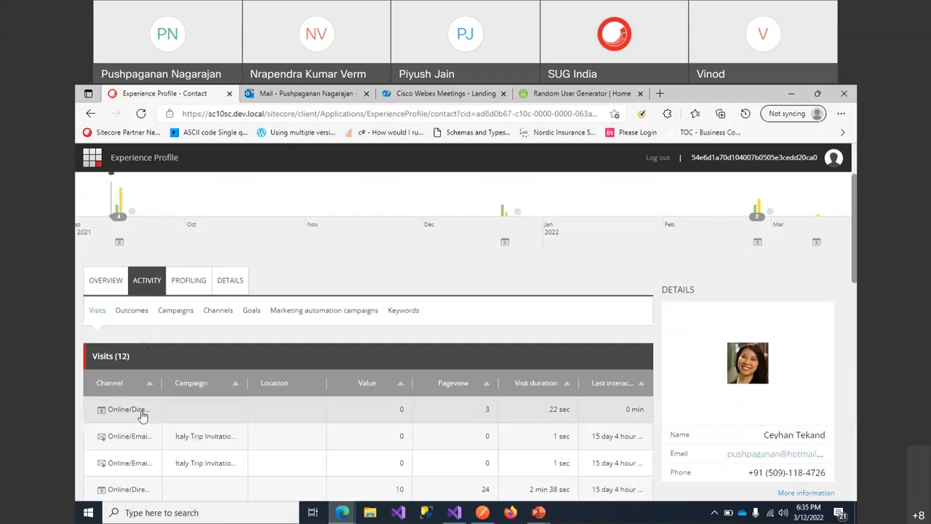
pyautogui.click(141, 414)
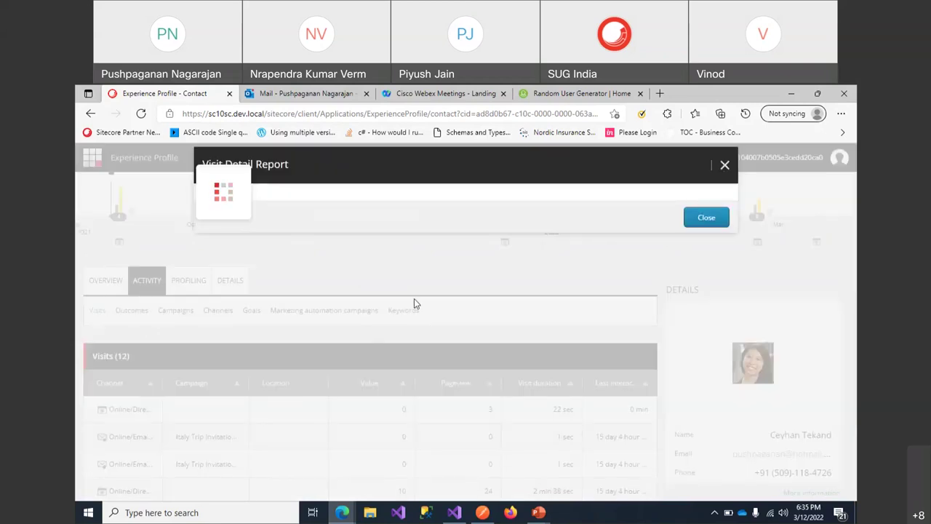
pyautogui.scroll(-1, 383, 430)
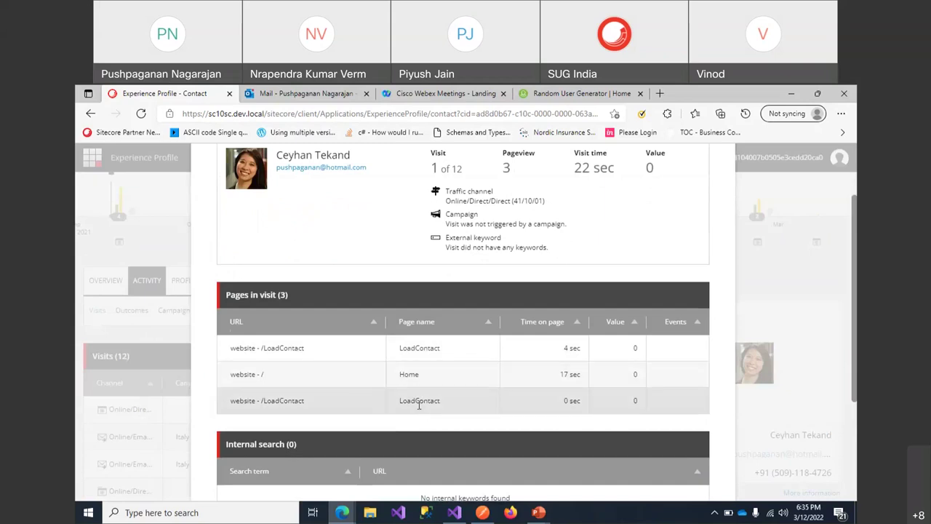
pyautogui.scroll(1, 418, 405)
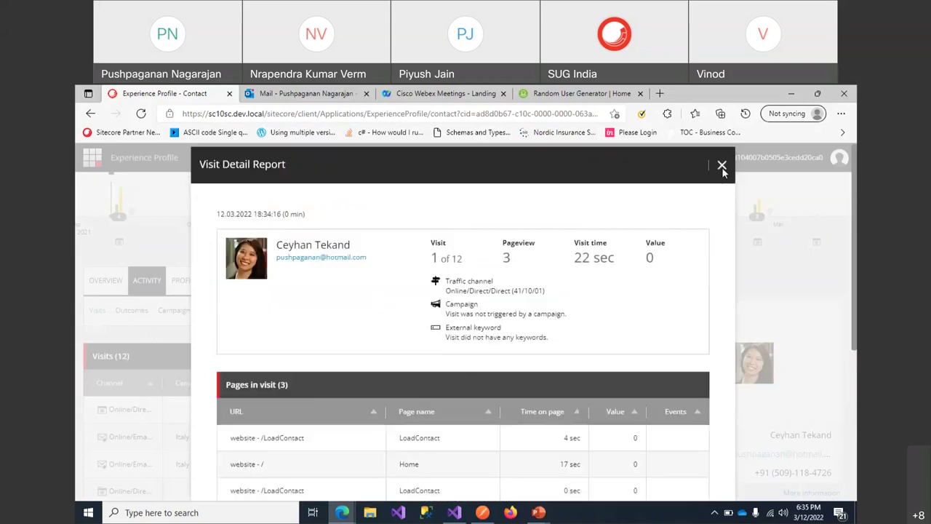
pyautogui.click(723, 166)
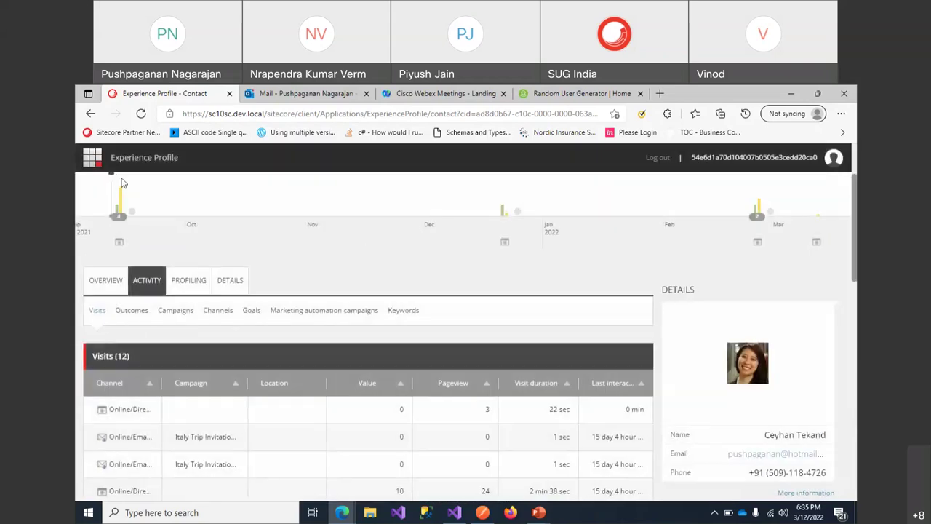
# Step: Check the contact's Profiling results for the Destination pattern match (Default, 79.70%)
pyautogui.click(175, 286)
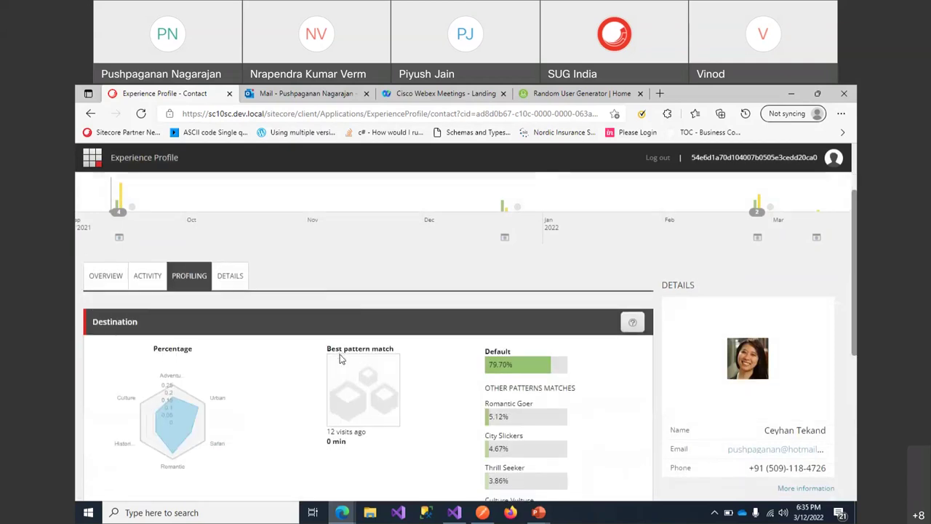
pyautogui.scroll(-1, 342, 358)
pyautogui.scroll(-1, 480, 361)
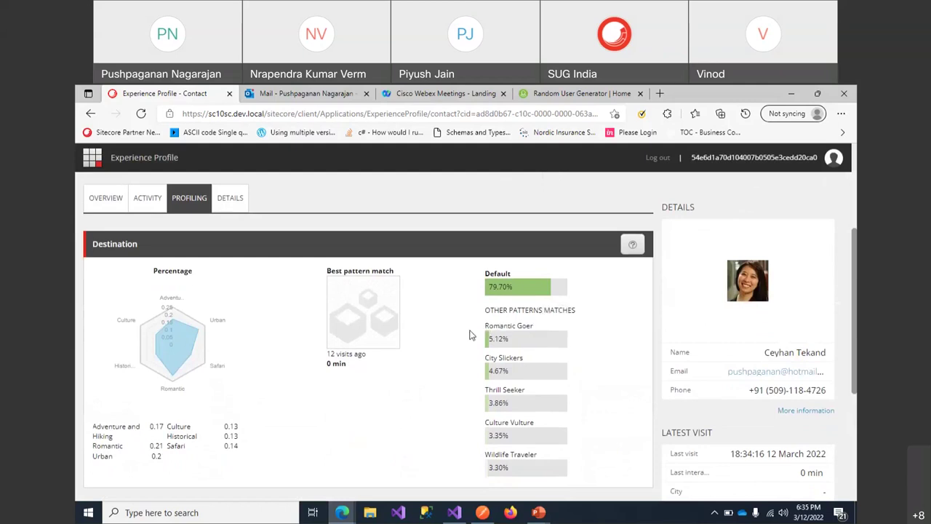
pyautogui.click(95, 159)
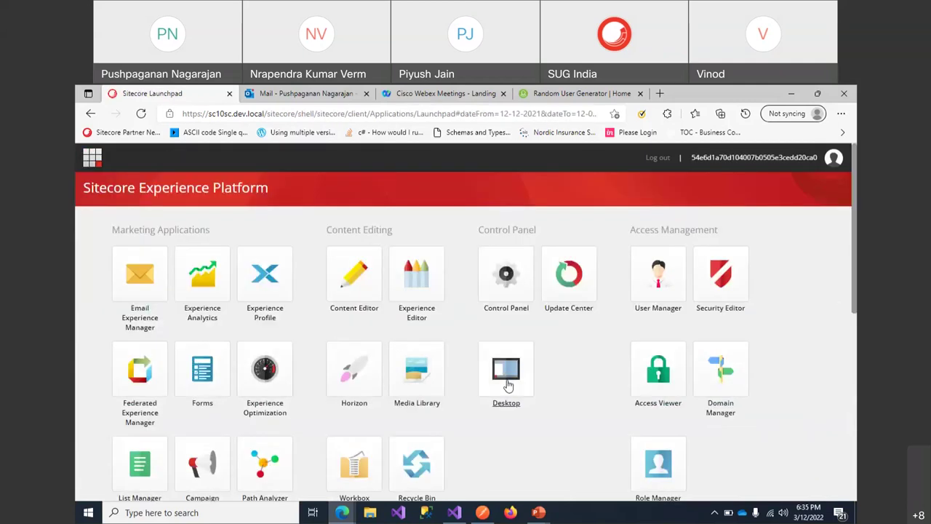
# Step: Launch the Content Editor from the Sitecore Desktop start menu
pyautogui.click(508, 386)
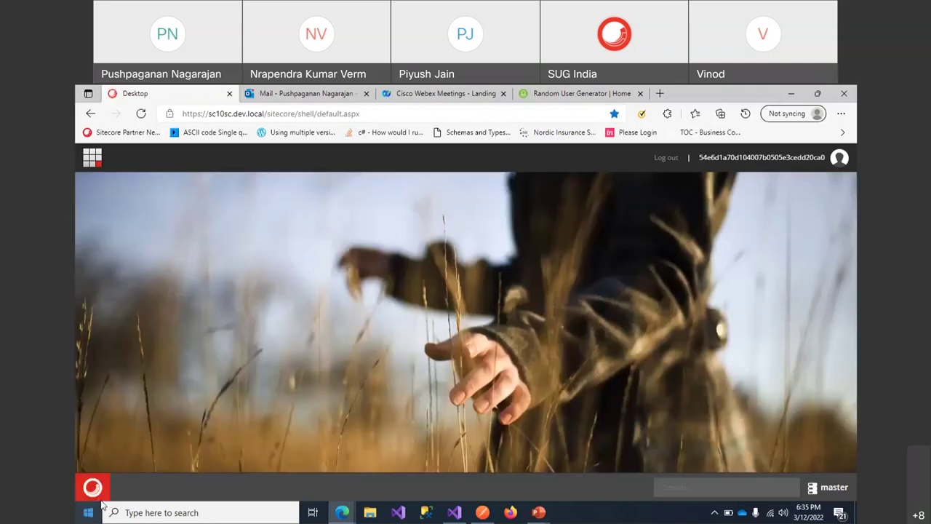
pyautogui.click(102, 501)
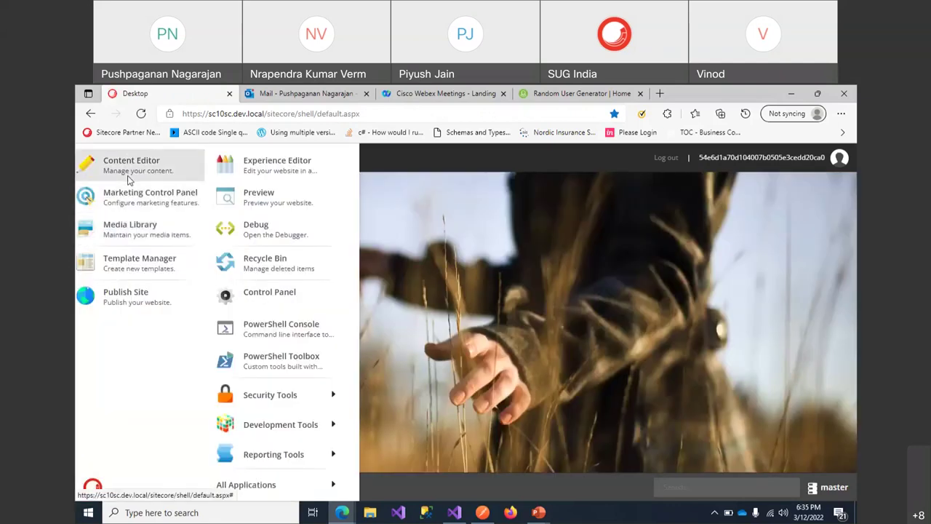
pyautogui.click(129, 179)
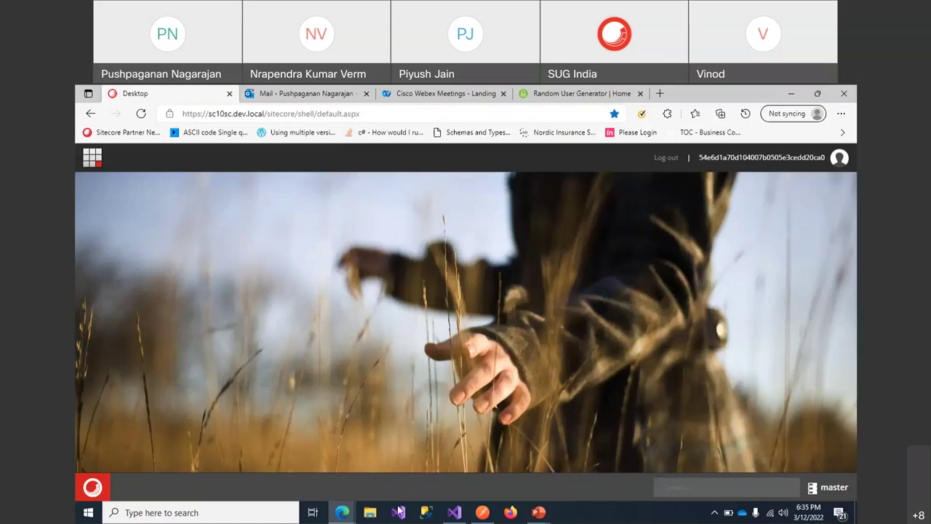
pyautogui.moveTo(344, 514)
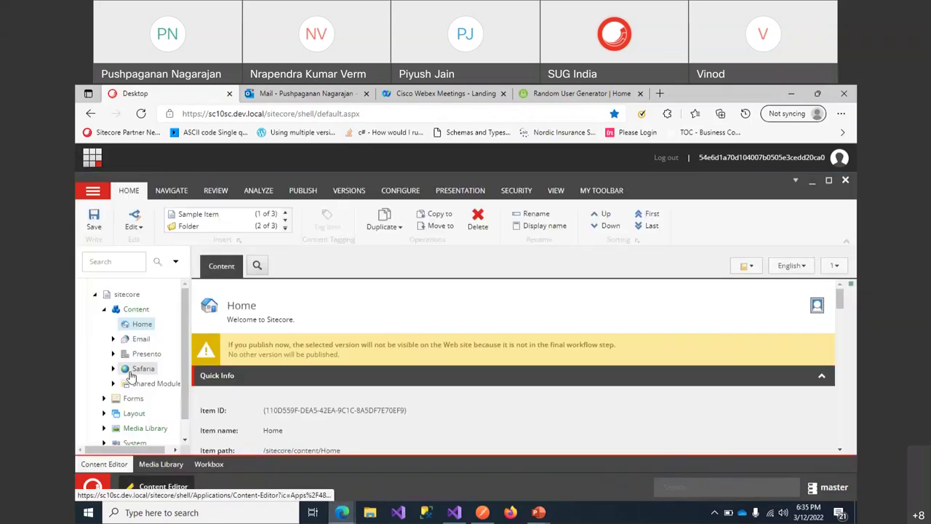
# Step: Select the Safaria Home item and open its final layout details
pyautogui.click(113, 369)
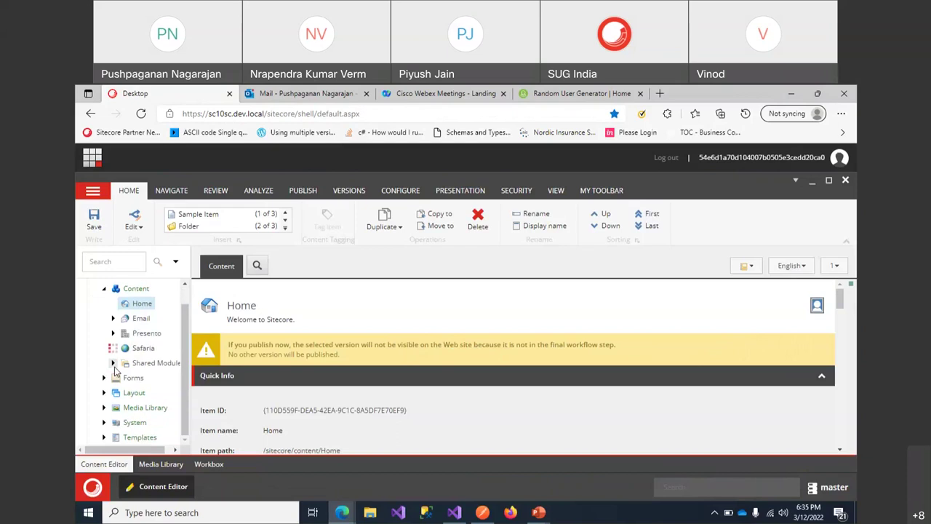
pyautogui.click(149, 358)
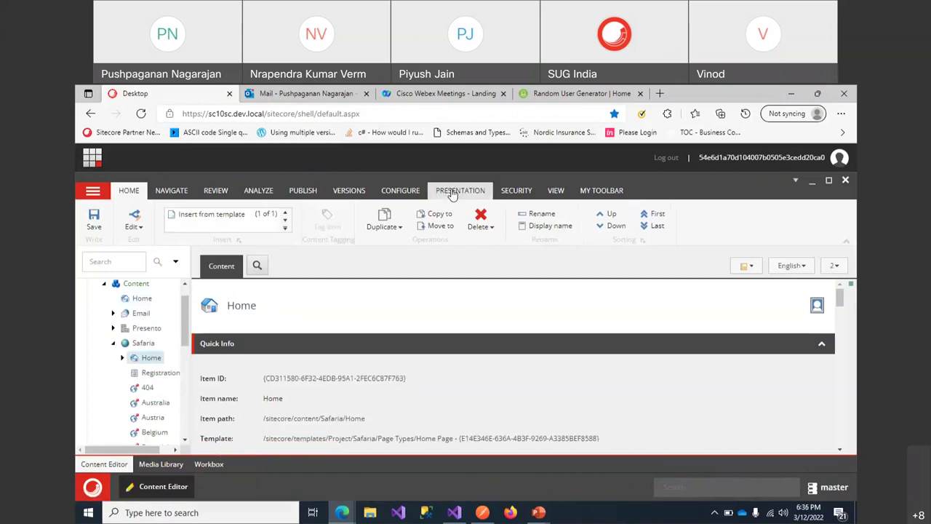
pyautogui.click(453, 193)
pyautogui.click(129, 230)
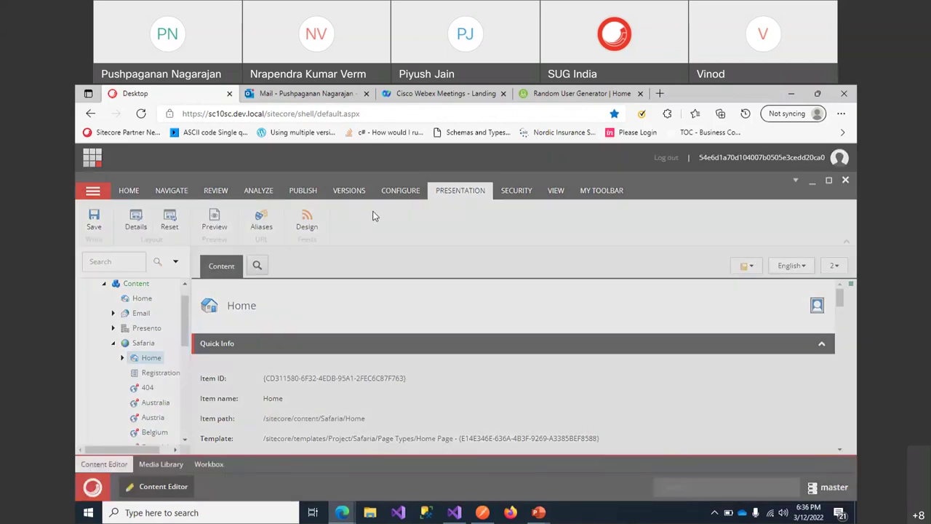
pyautogui.click(382, 215)
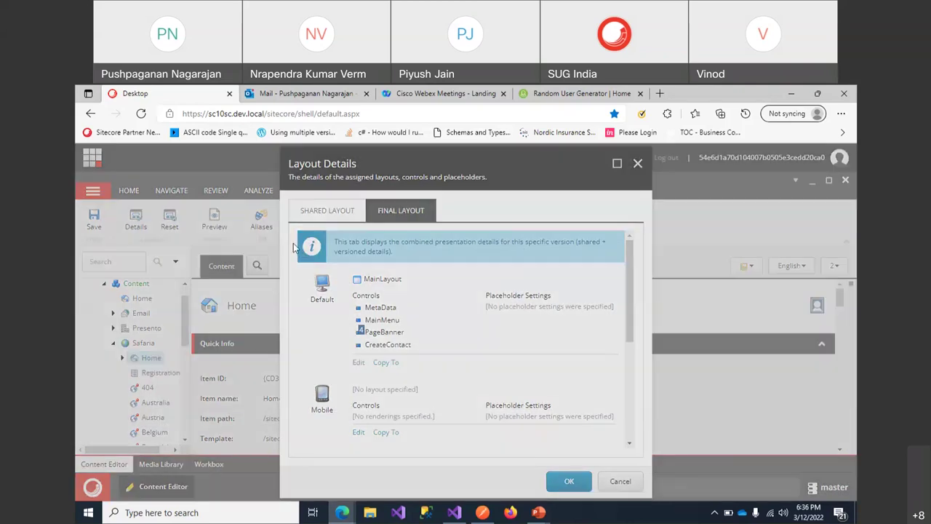
# Step: Inspect the PageBanner control's Destination-based personalization rules, then return to the Safario site window
pyautogui.click(291, 230)
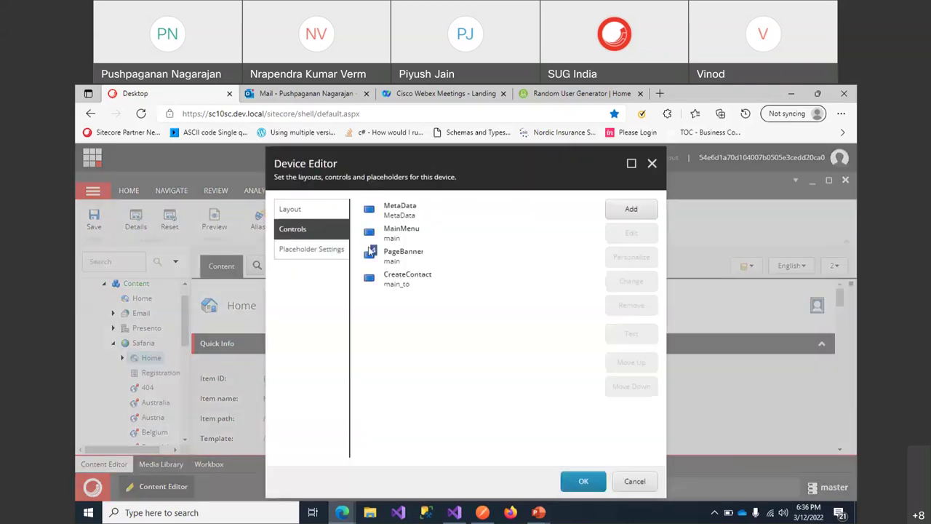
pyautogui.click(390, 260)
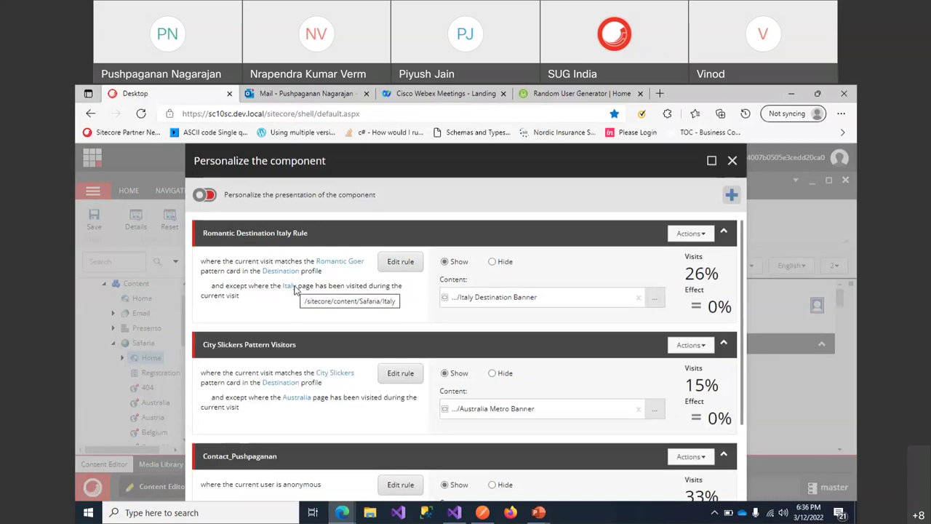
pyautogui.scroll(-2, 298, 293)
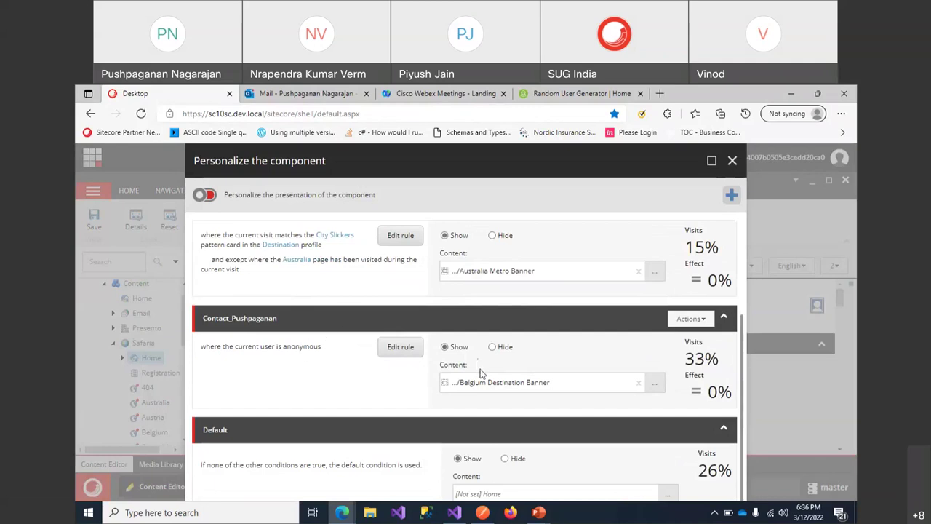
pyautogui.click(734, 162)
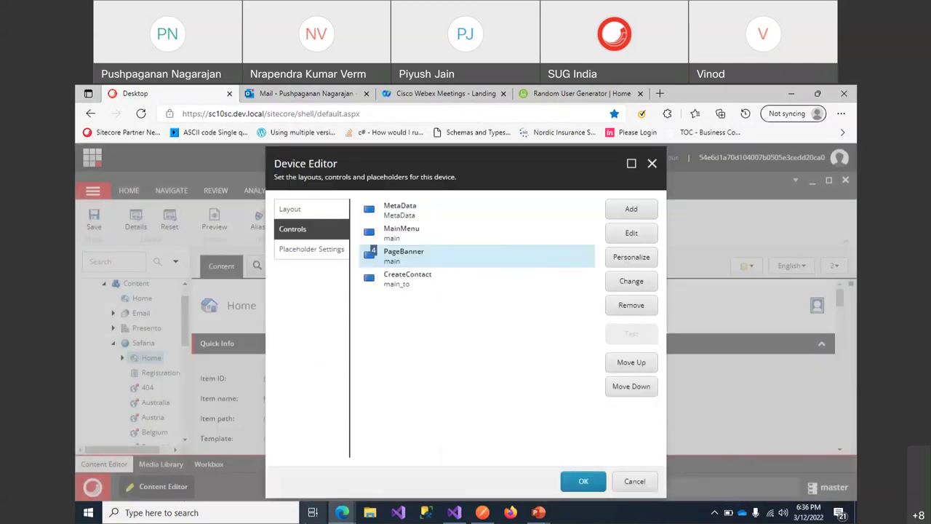
pyautogui.click(339, 512)
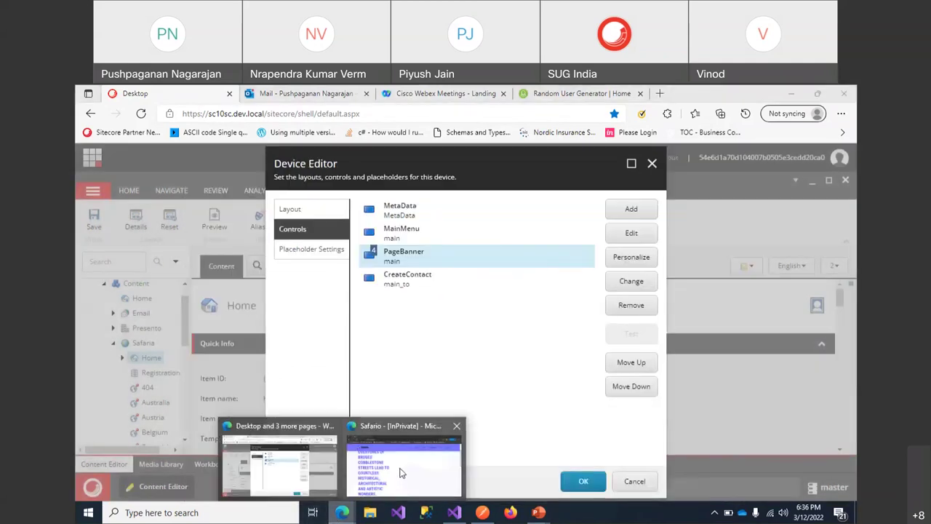
pyautogui.click(399, 473)
# Step: Visit the Belgium, Montreal and India destination pages as an anonymous visitor, scrolling each one
pyautogui.scroll(-3, 509, 349)
pyautogui.moveTo(594, 184)
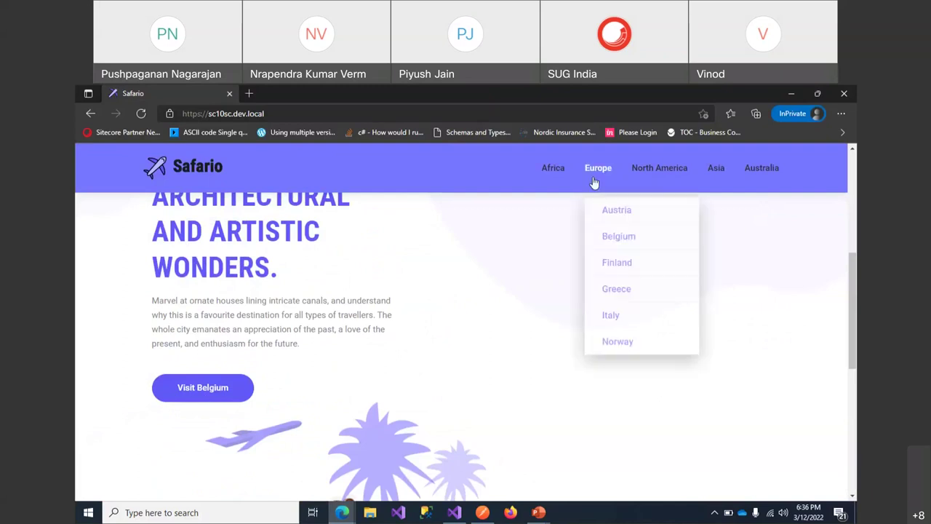
pyautogui.click(618, 234)
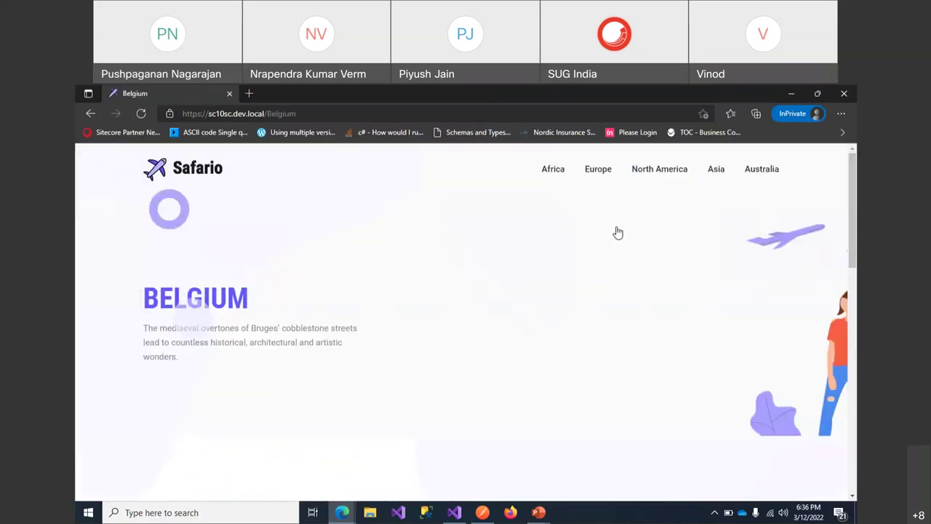
pyautogui.scroll(-5, 400, 295)
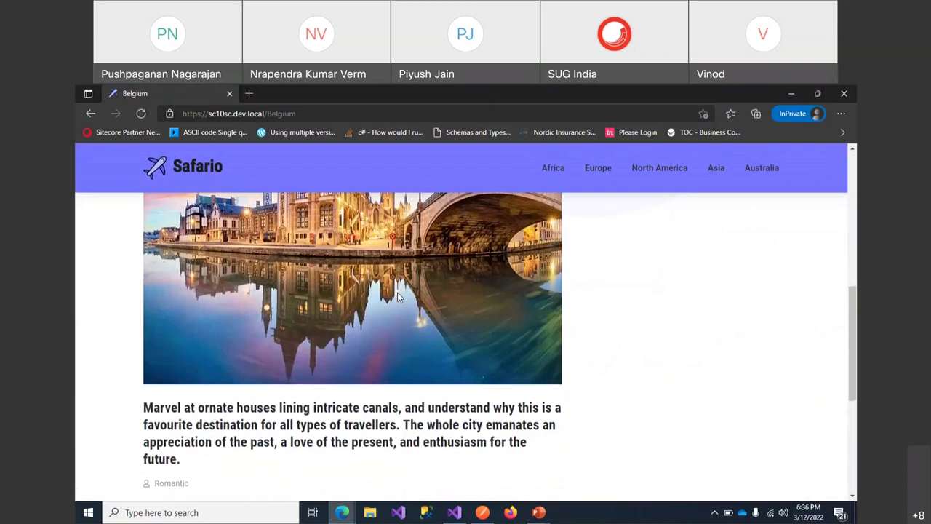
pyautogui.scroll(-2, 397, 296)
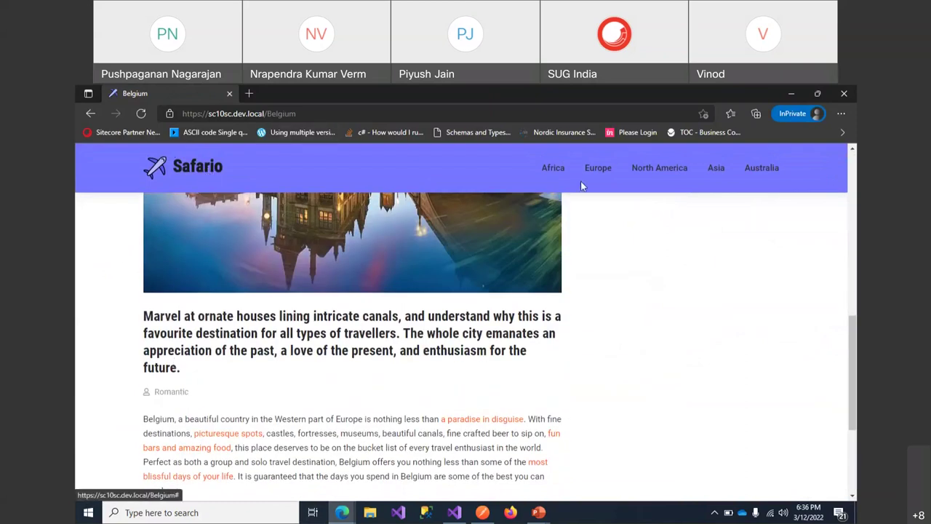
pyautogui.moveTo(660, 168)
pyautogui.click(657, 208)
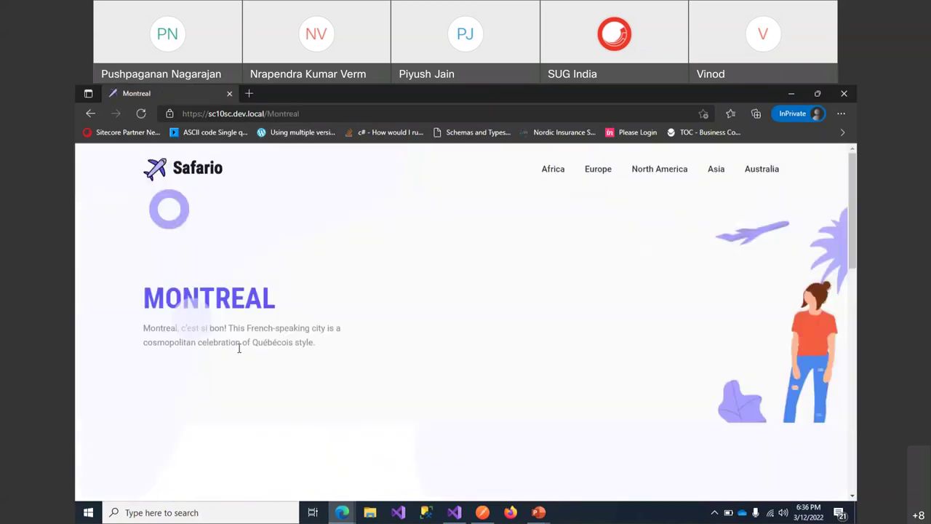
pyautogui.scroll(-10, 235, 363)
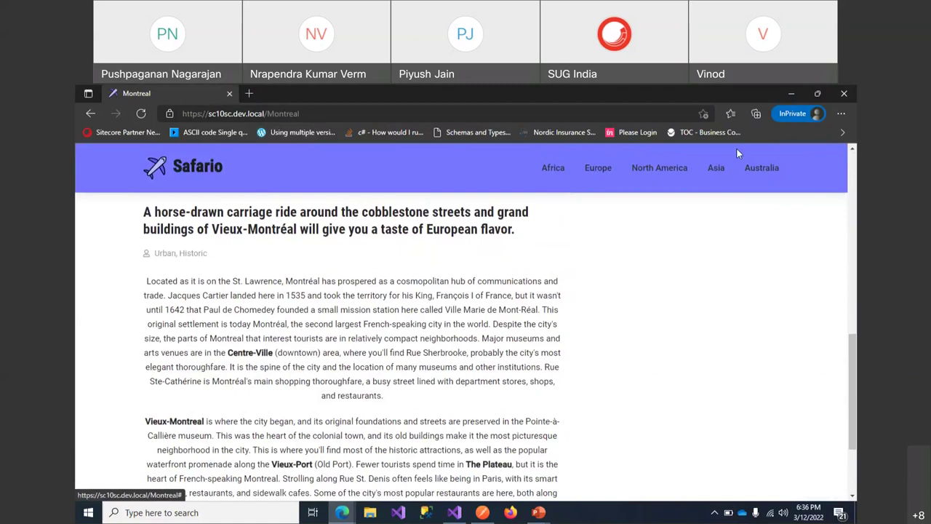
pyautogui.moveTo(716, 168)
pyautogui.click(745, 234)
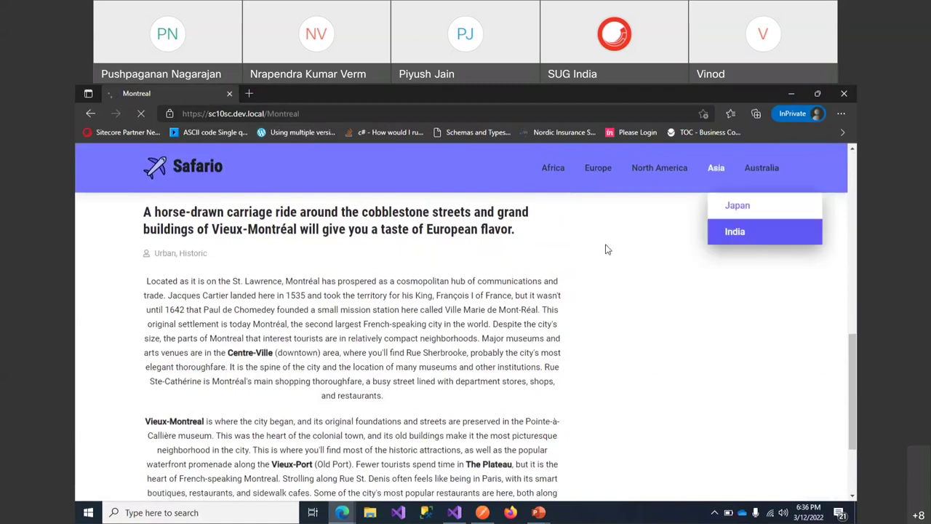
pyautogui.scroll(-8, 322, 304)
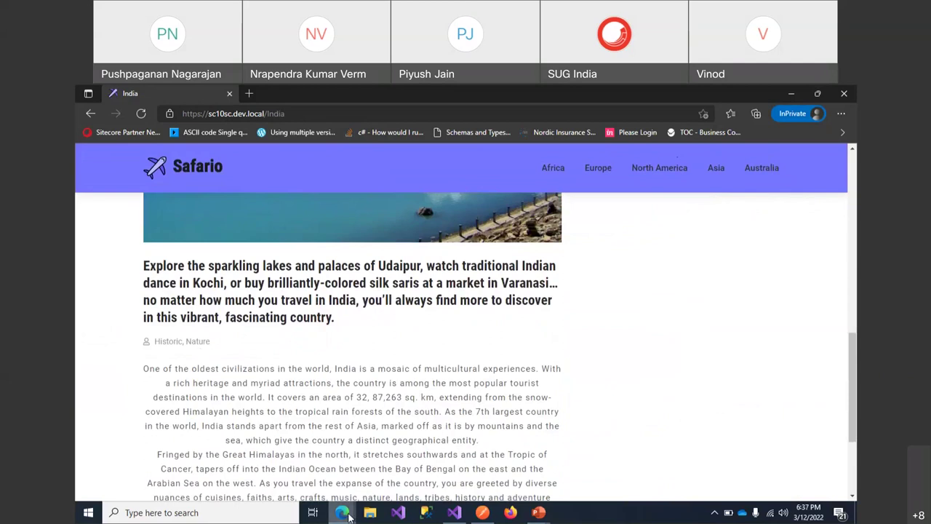
# Step: Back in Sitecore, close the Device Editor and Layout Details dialogs without changes
pyautogui.moveTo(347, 514)
pyautogui.click(287, 474)
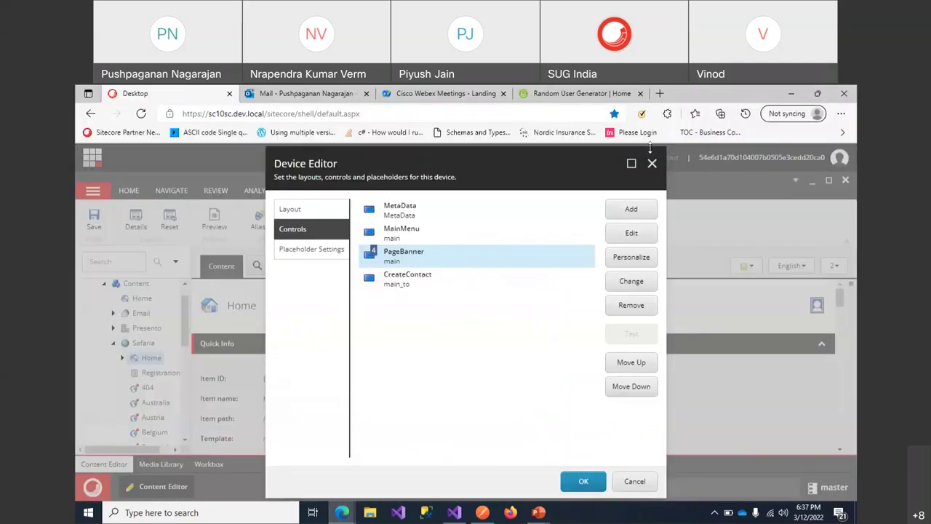
pyautogui.click(652, 161)
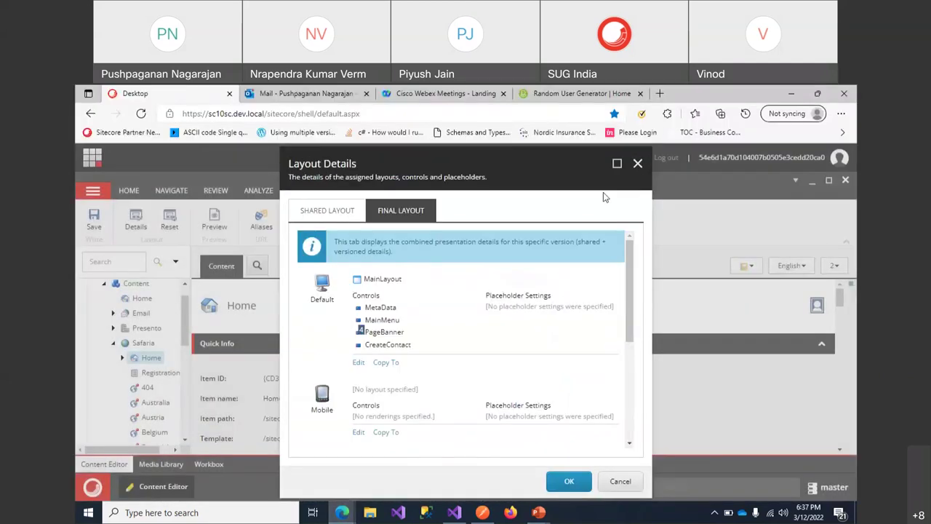
pyautogui.click(638, 164)
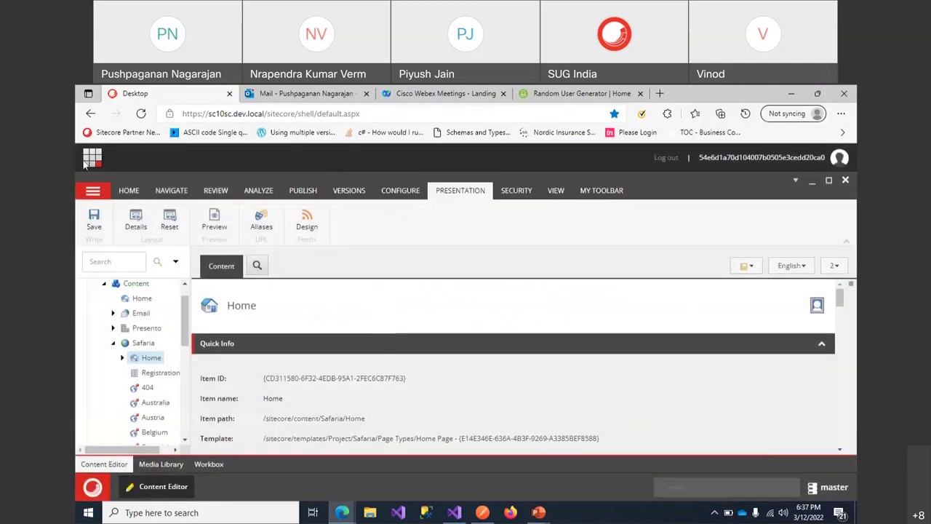
# Step: Open Experience Profile from the Launchpad and look over the contact search list
pyautogui.click(86, 163)
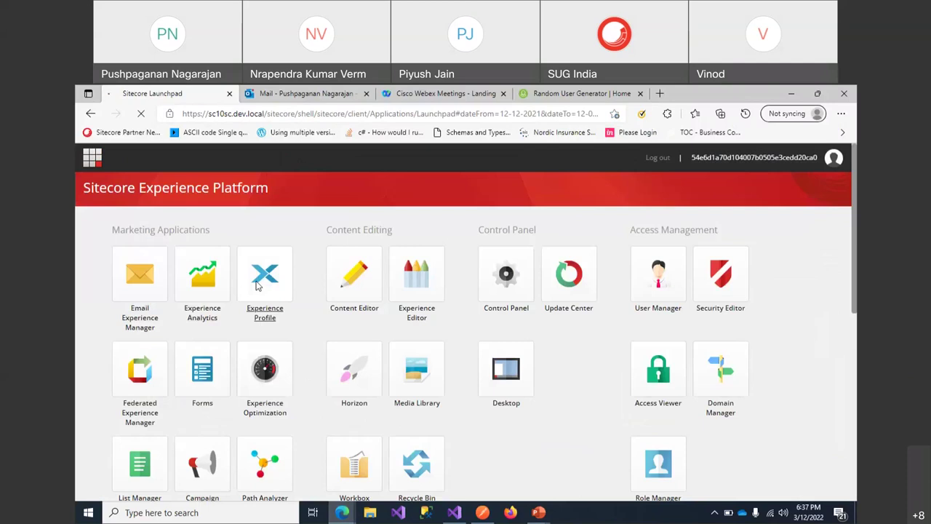
pyautogui.click(256, 283)
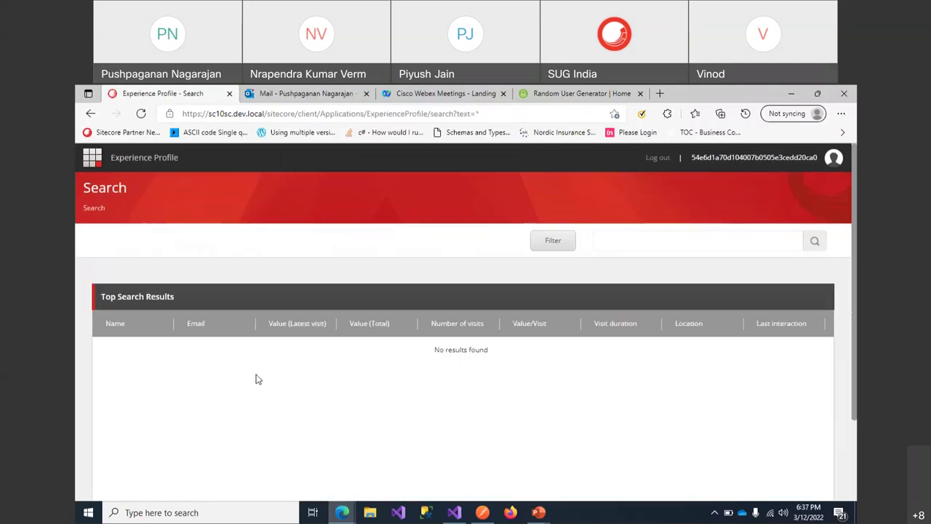
pyautogui.scroll(-3, 256, 376)
pyautogui.scroll(2, 256, 376)
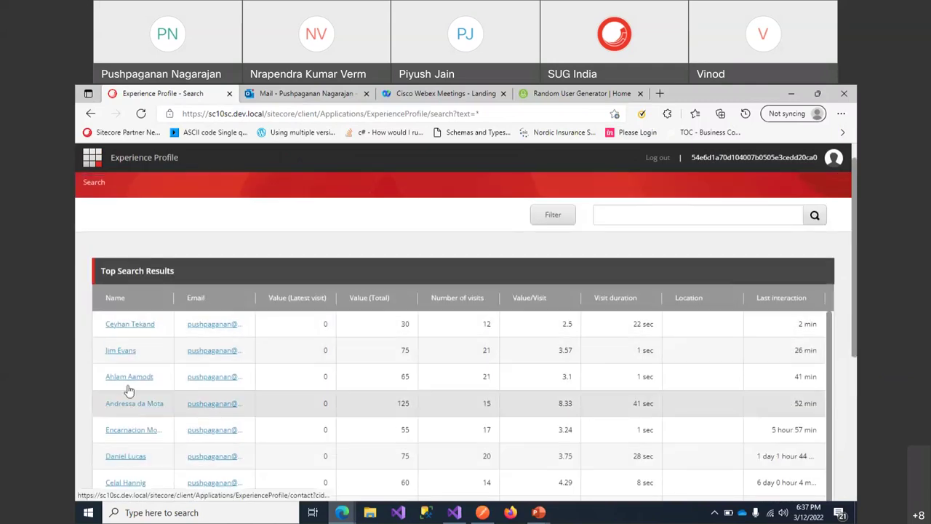
# Step: Open the 15-visit contact's Profiling tab, where Destination matches Default at 82.86%
pyautogui.click(131, 409)
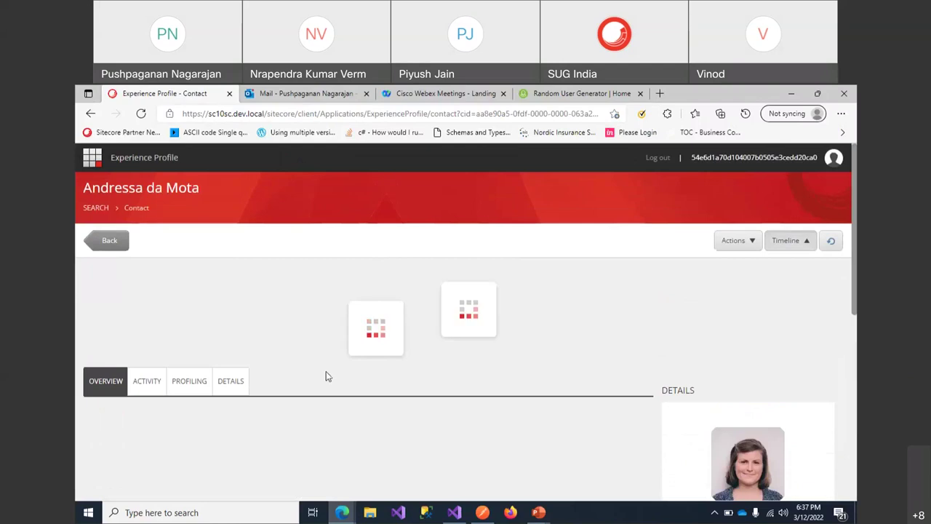
pyautogui.scroll(-3, 326, 377)
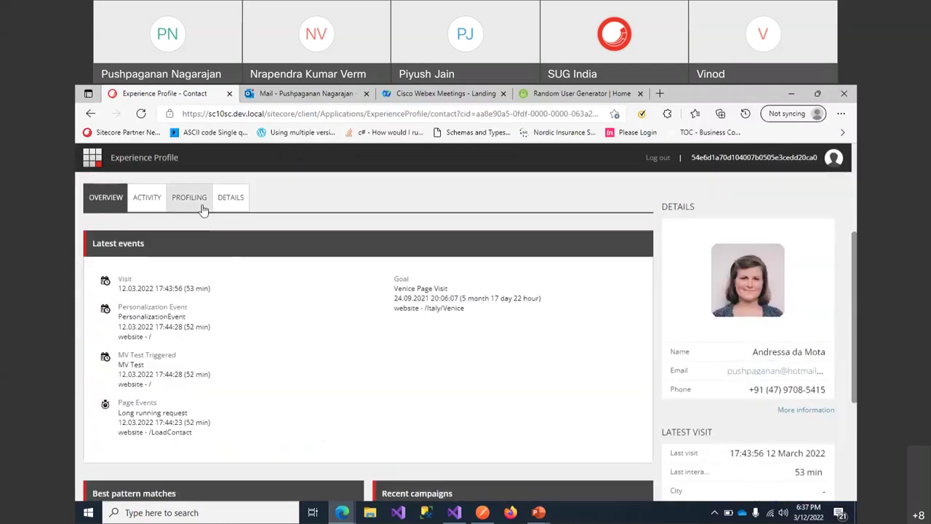
pyautogui.click(191, 199)
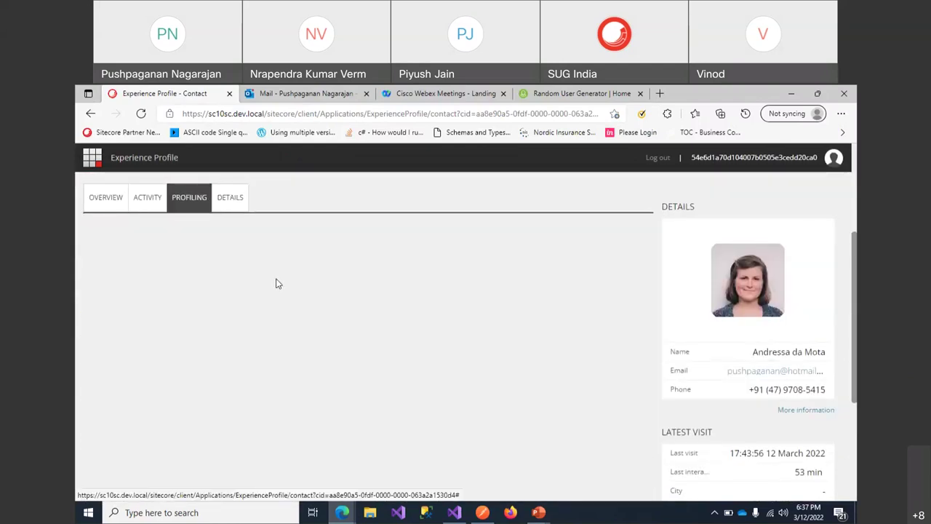
pyautogui.scroll(-1, 313, 364)
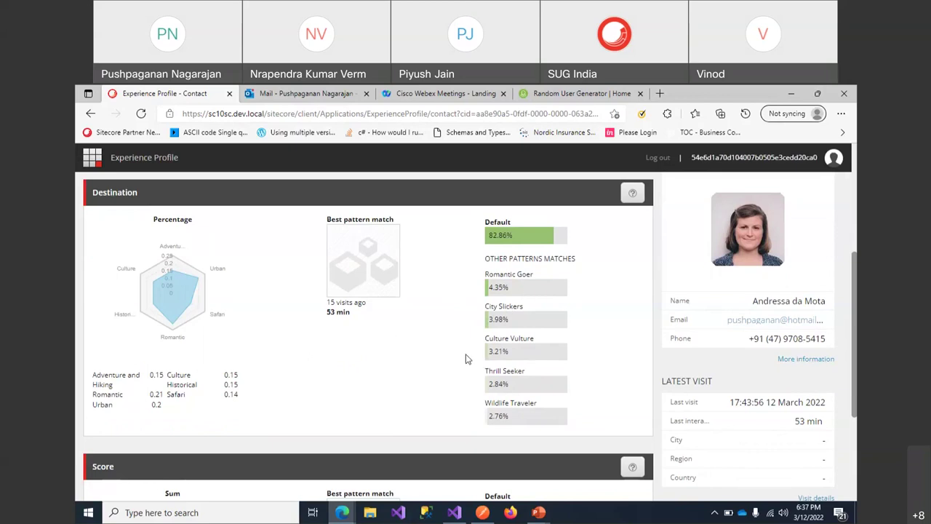
pyautogui.scroll(-3, 466, 358)
pyautogui.scroll(2, 466, 358)
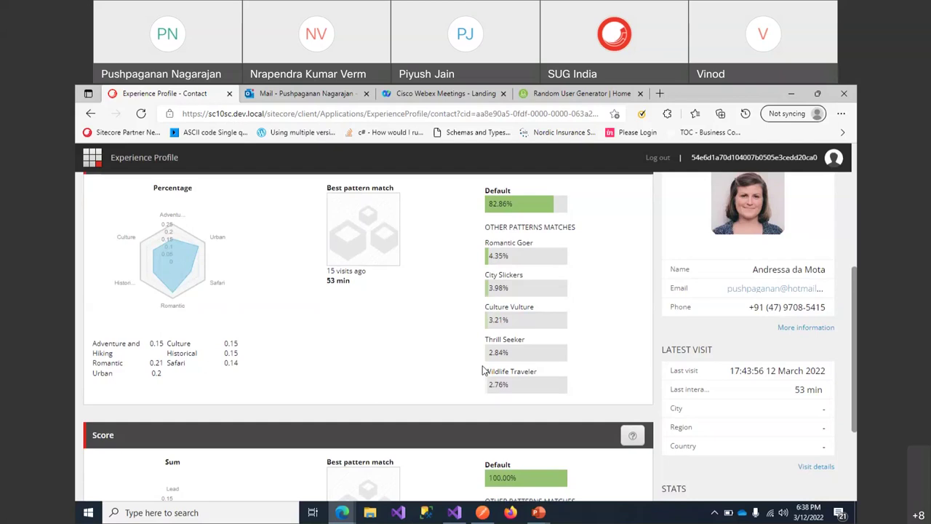
pyautogui.doubleClick(171, 364)
pyautogui.click(281, 375)
pyautogui.moveTo(535, 372); pyautogui.dragTo(491, 371)
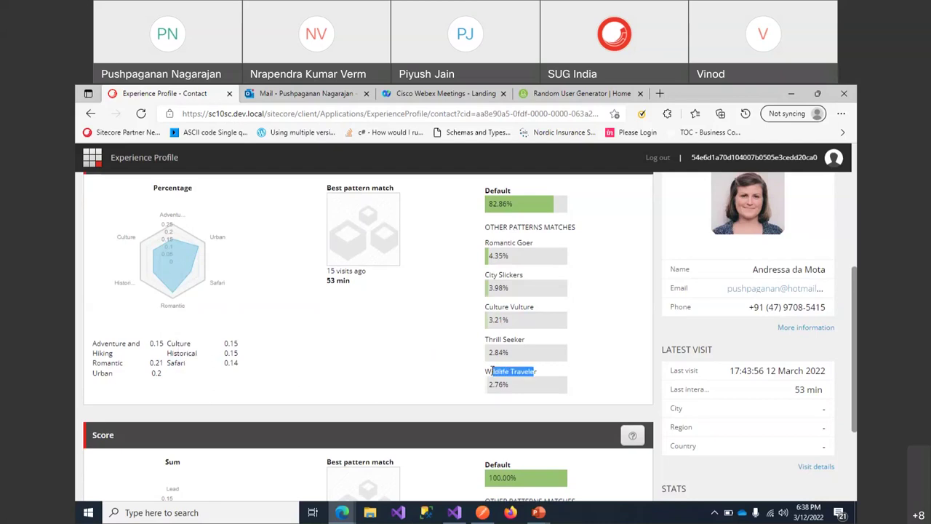
pyautogui.click(492, 371)
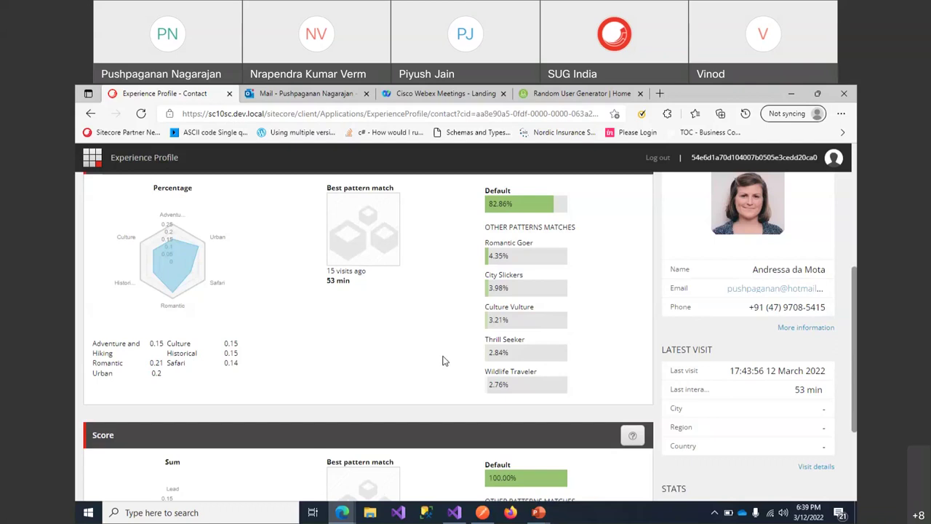
pyautogui.scroll(1, 443, 361)
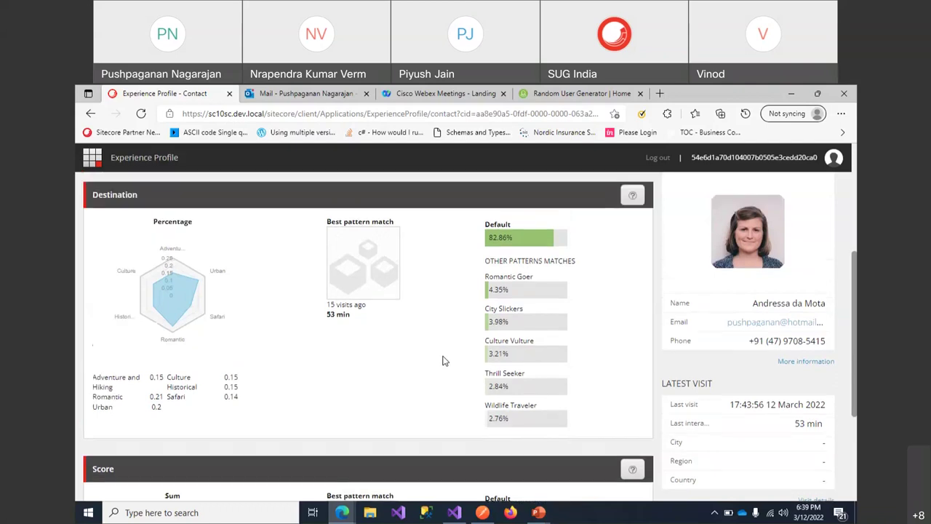
# Step: Go from the Launchpad to the Sitecore Desktop and launch the Content Editor
pyautogui.click(94, 160)
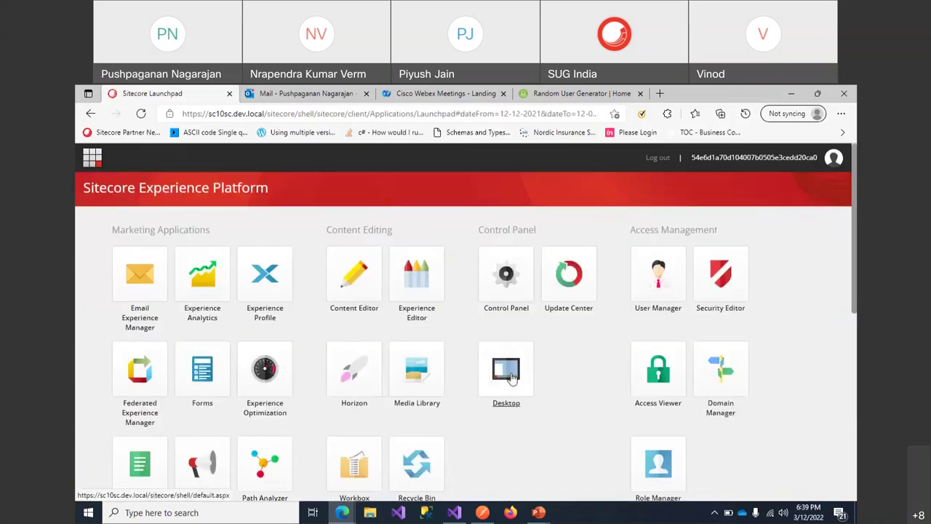
pyautogui.click(510, 375)
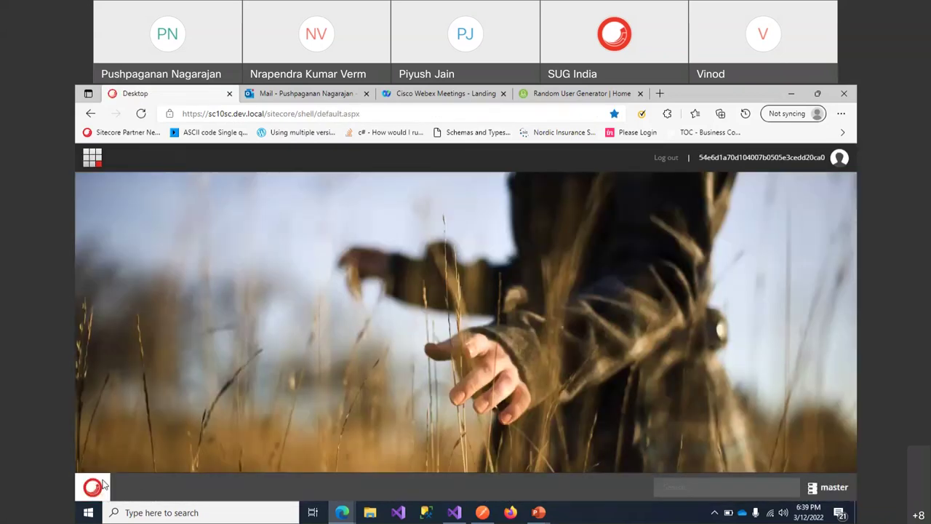
pyautogui.click(93, 486)
pyautogui.click(120, 171)
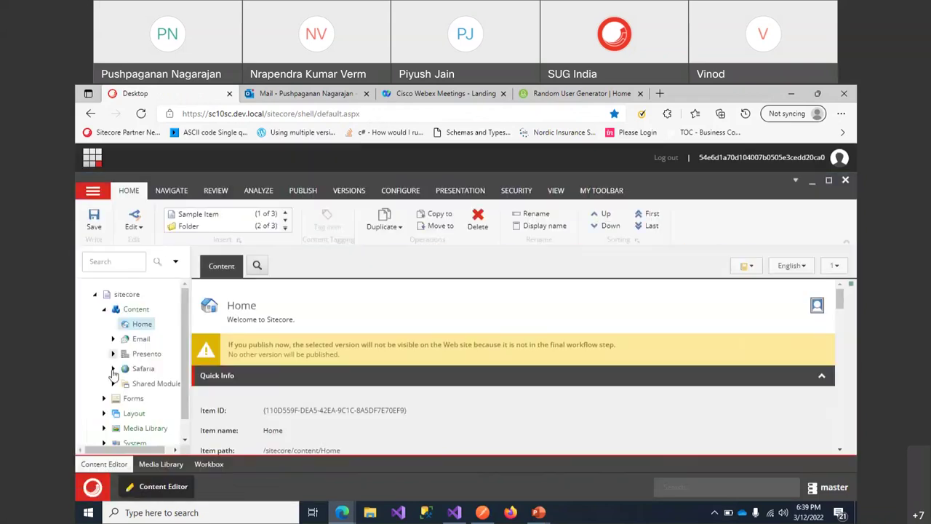
# Step: Expand Safaria, select Italy, and review then close its Romantic profile card
pyautogui.click(113, 369)
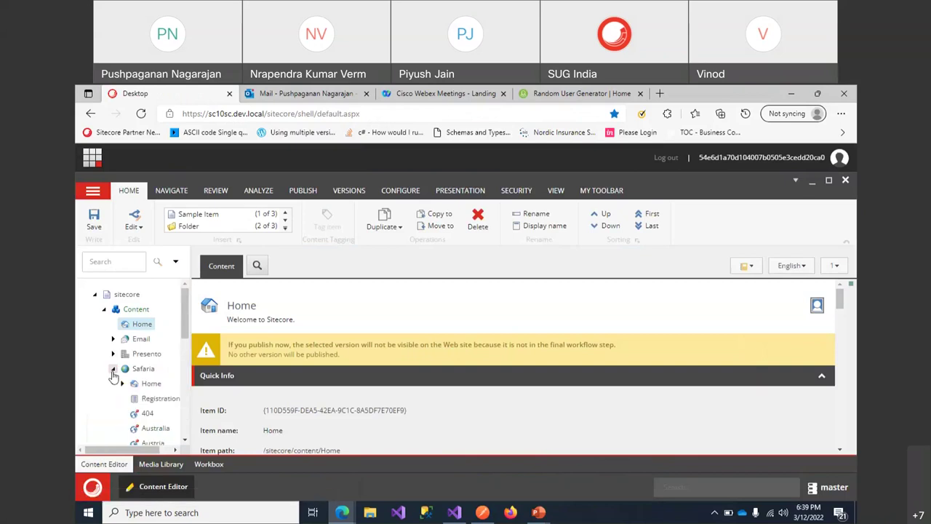
pyautogui.scroll(-3, 118, 377)
pyautogui.click(148, 424)
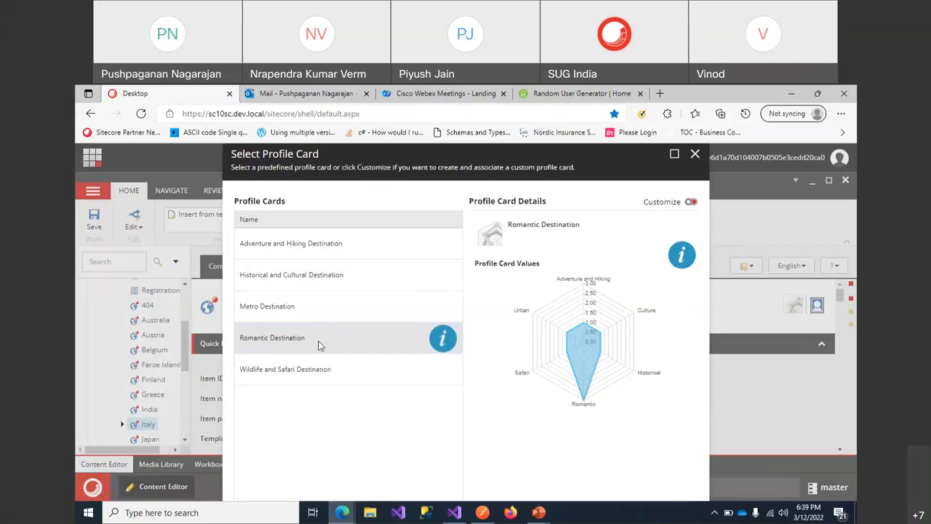
pyautogui.click(695, 156)
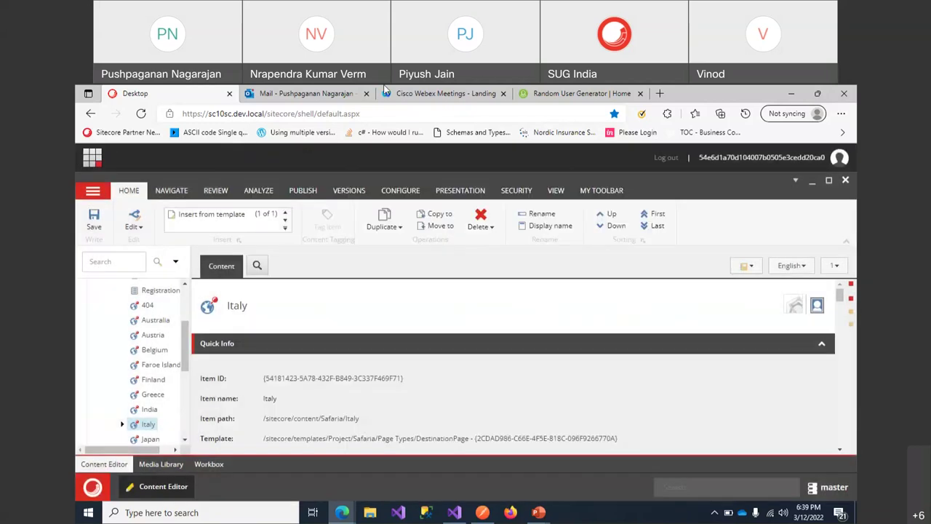
# Step: Open Experience Profile from the Launchpad, then switch back to Visual Studio
pyautogui.click(93, 158)
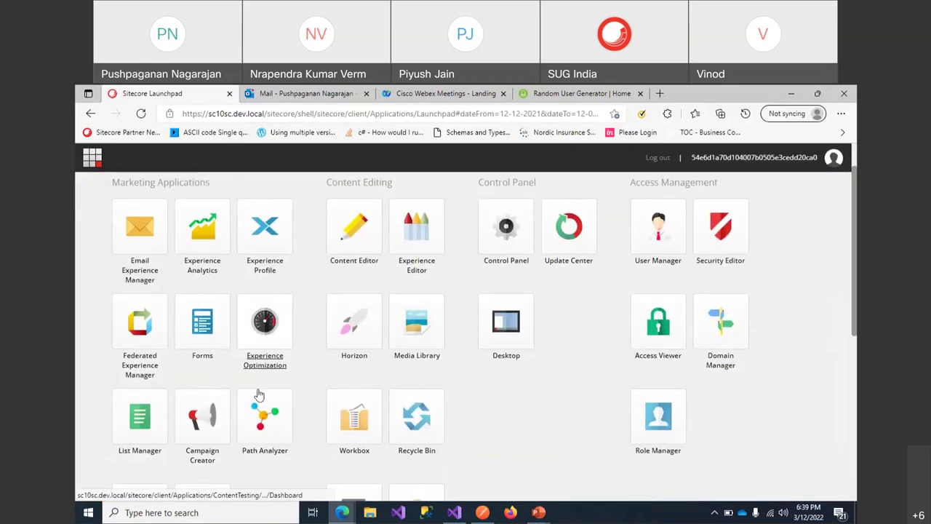
pyautogui.scroll(1, 263, 393)
pyautogui.click(272, 246)
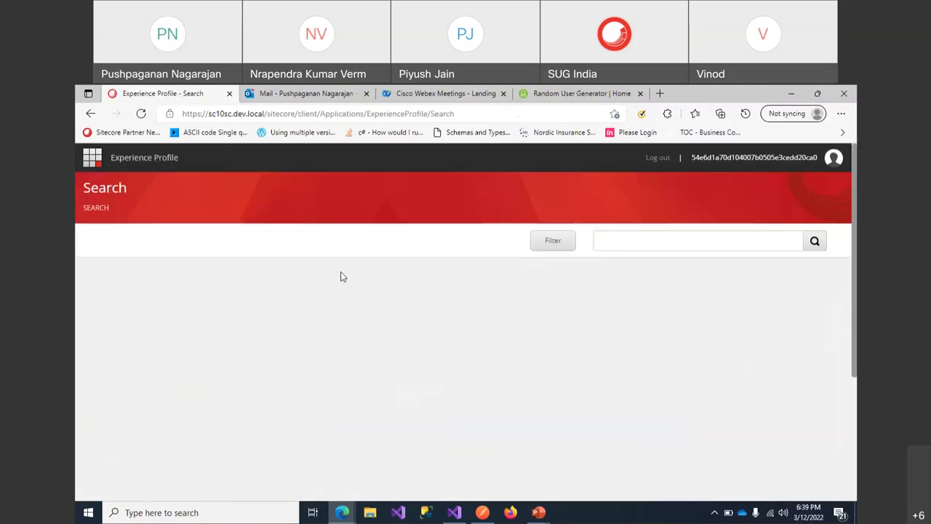
pyautogui.hotkey('alt', 'Tab')
pyautogui.hotkey('alt', 'Tab')
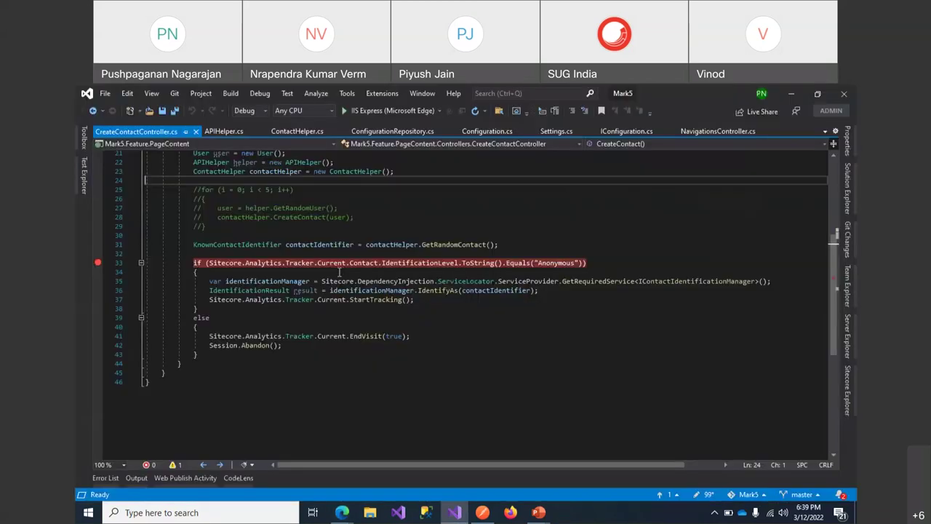
# Step: Highlight the anonymous-visitor if/else block and IdentificationLevel check, then bring Experience Profile forward
pyautogui.moveTo(193, 262); pyautogui.dragTo(223, 355)
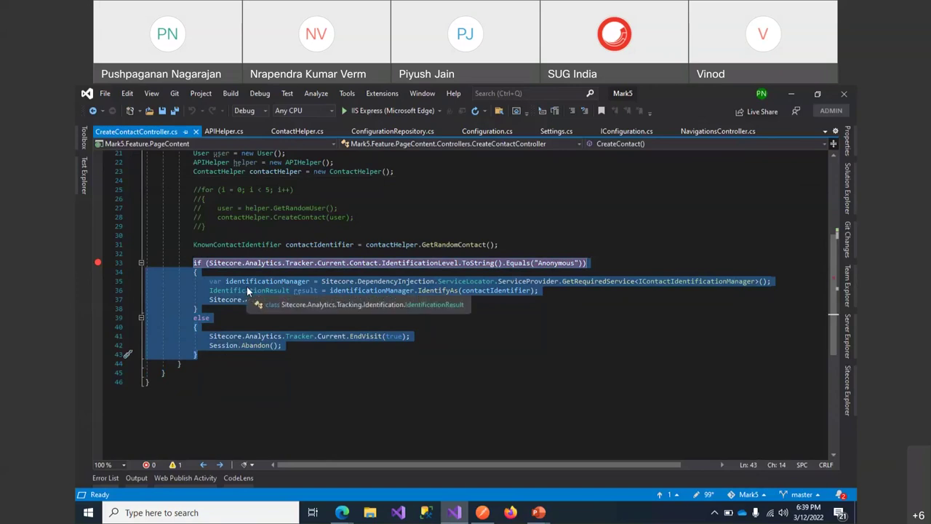
pyautogui.click(454, 264)
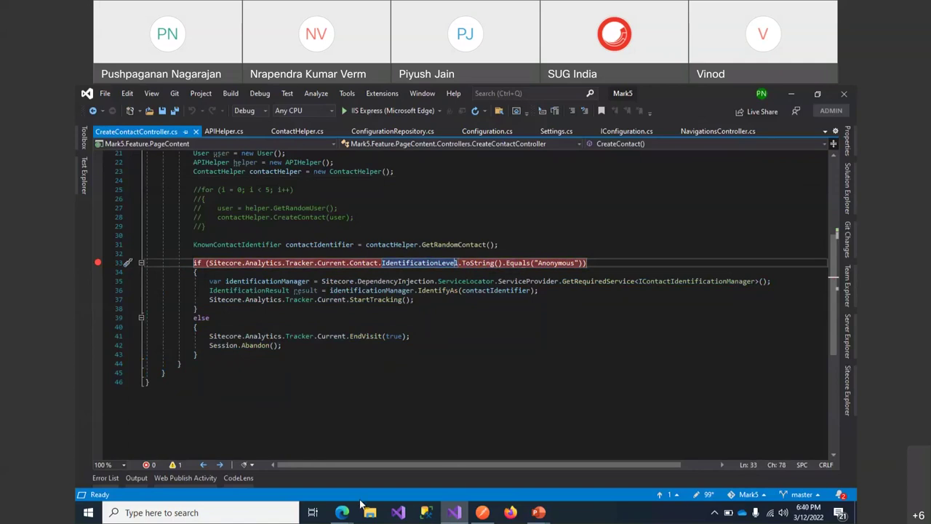
pyautogui.moveTo(343, 511)
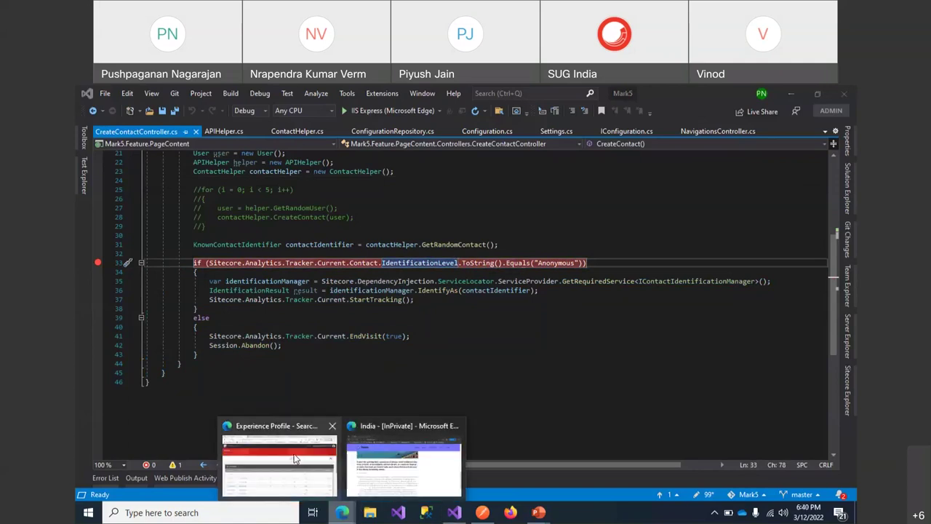
pyautogui.click(295, 458)
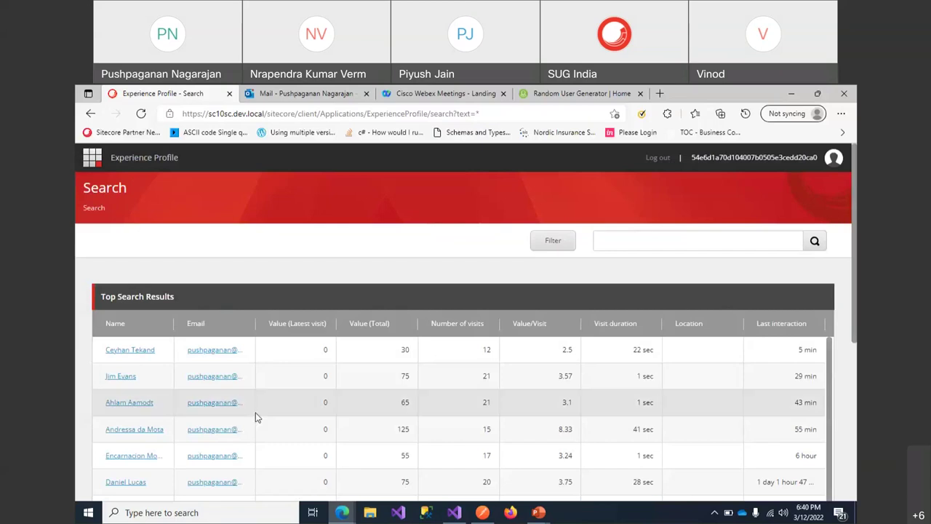
# Step: Scroll the Experience Profile contact list, then return to Visual Studio
pyautogui.scroll(-2, 248, 315)
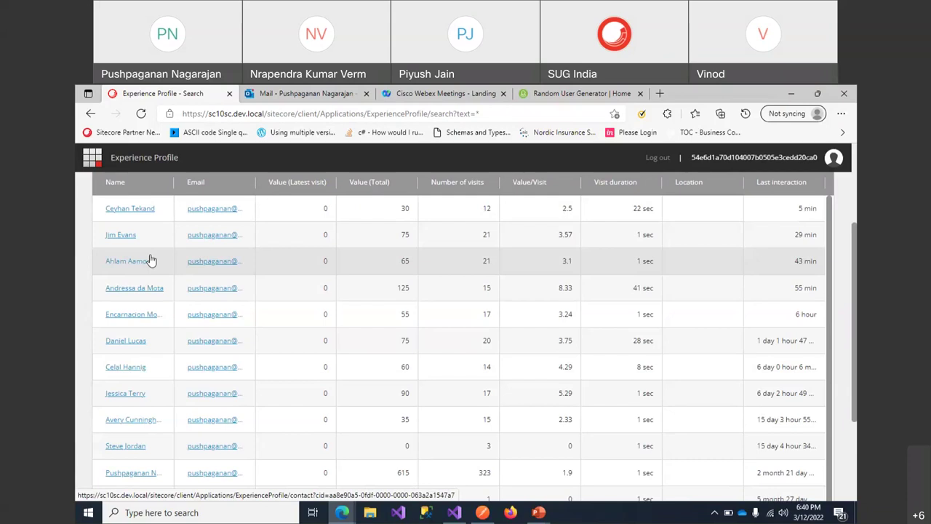
pyautogui.hotkey('alt', 'Tab')
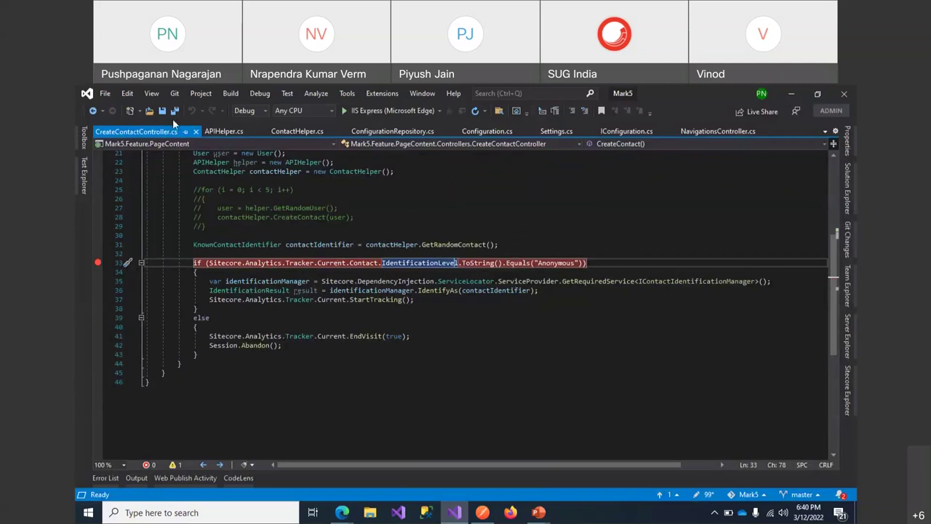
pyautogui.click(306, 245)
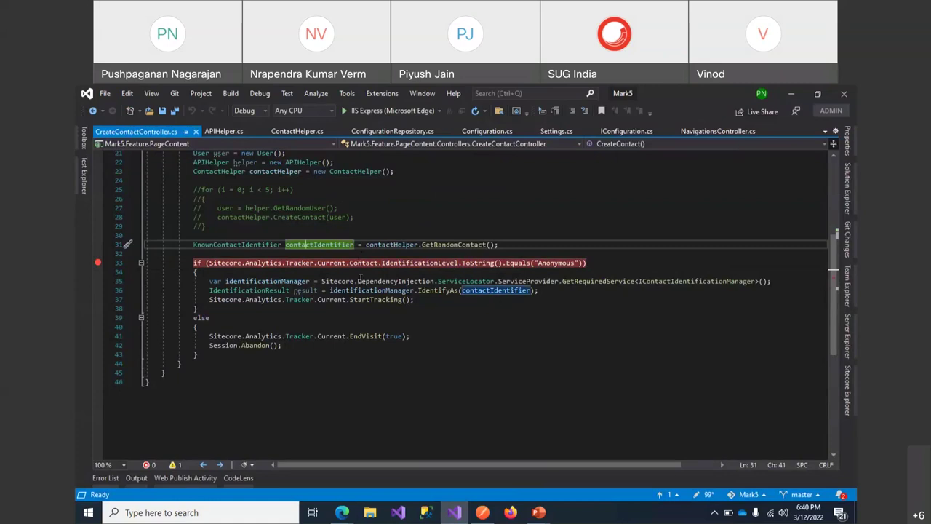
pyautogui.click(366, 301)
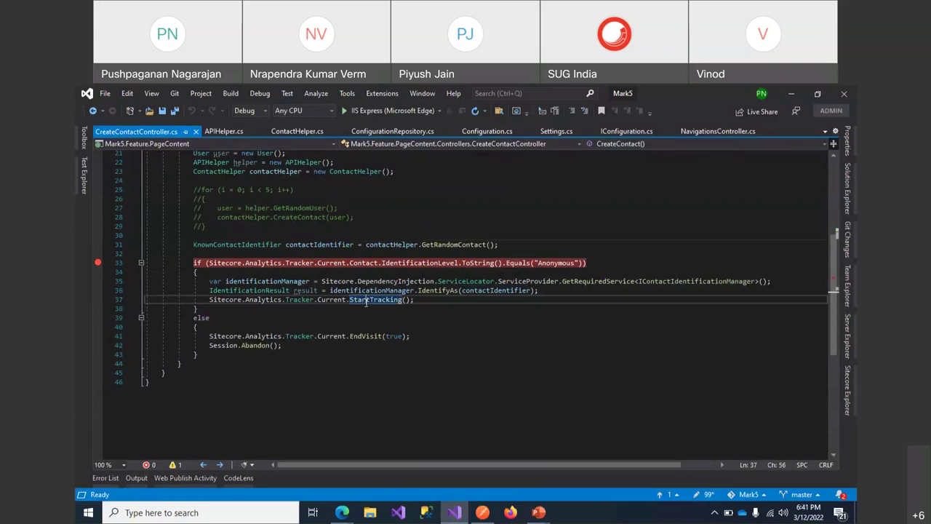
pyautogui.click(378, 337)
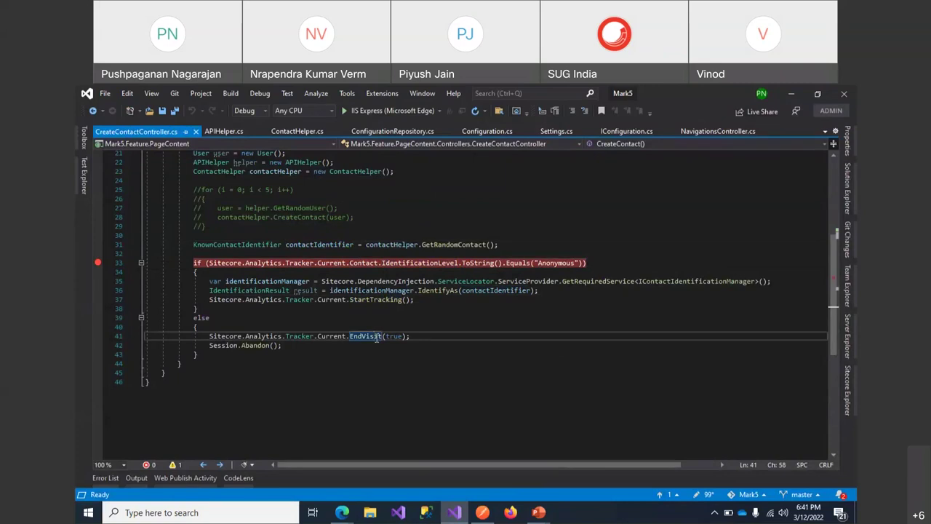
pyautogui.click(286, 345)
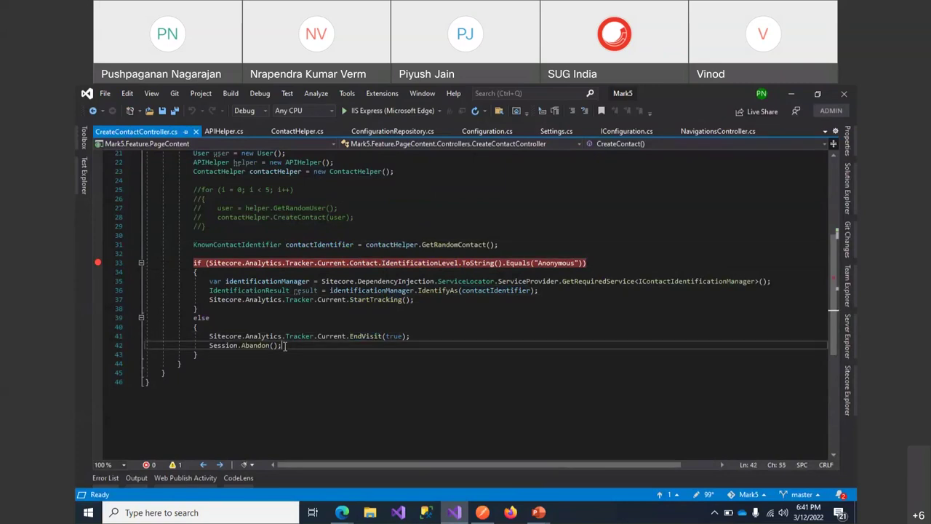
pyautogui.hotkey('alt', 'Tab')
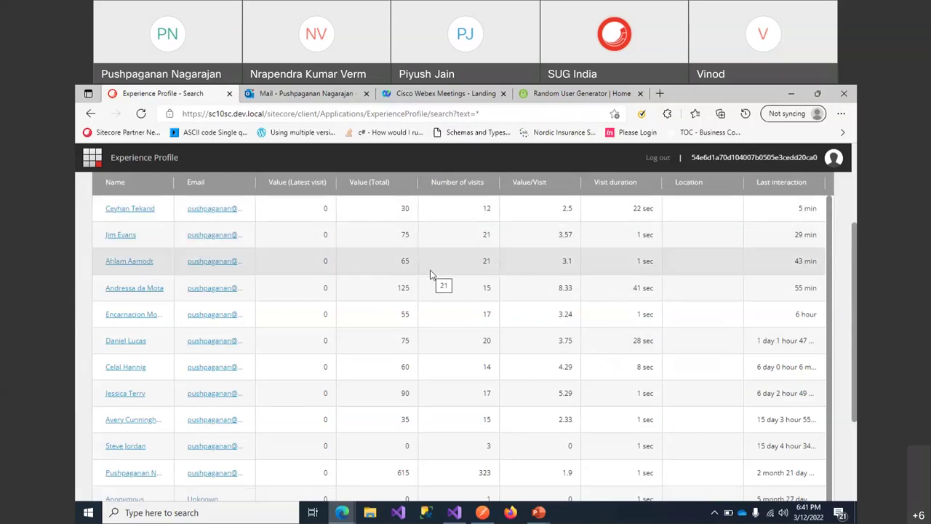
pyautogui.hotkey('alt', 'Tab')
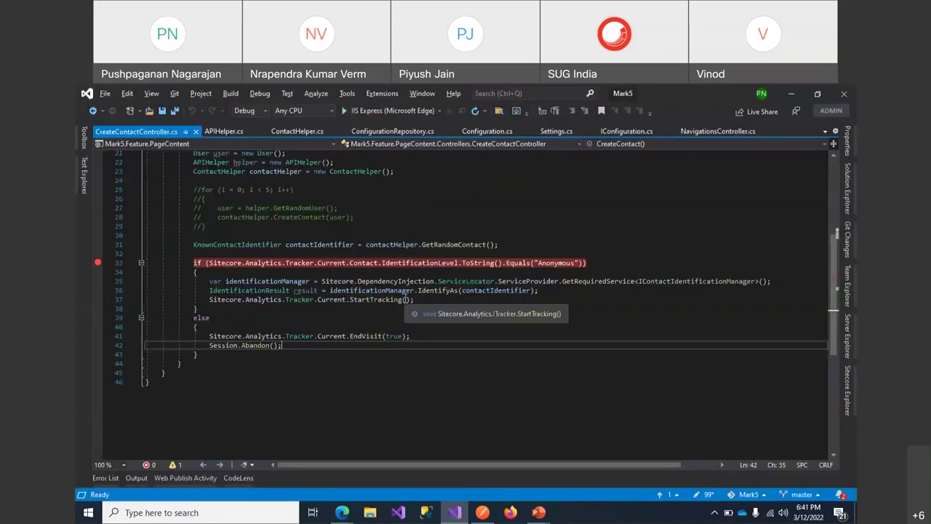
pyautogui.click(538, 512)
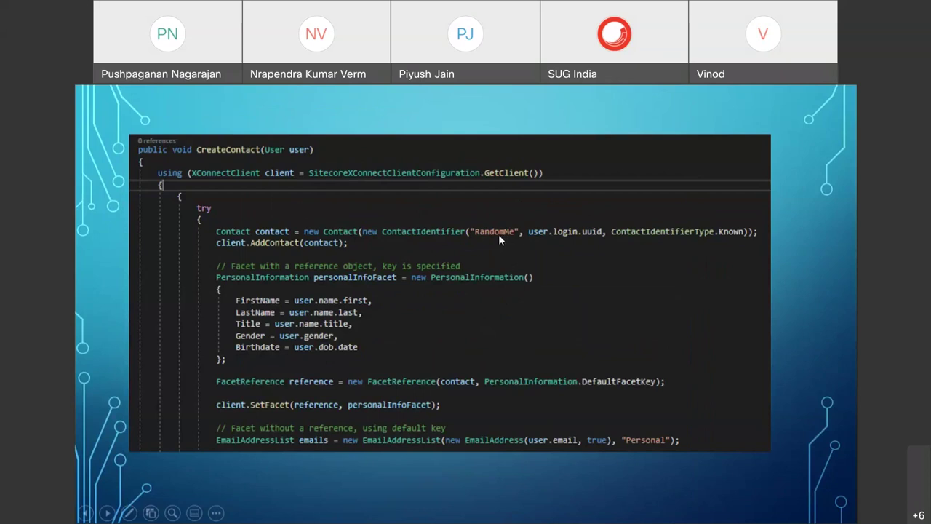
pyautogui.hotkey('alt', 'Tab')
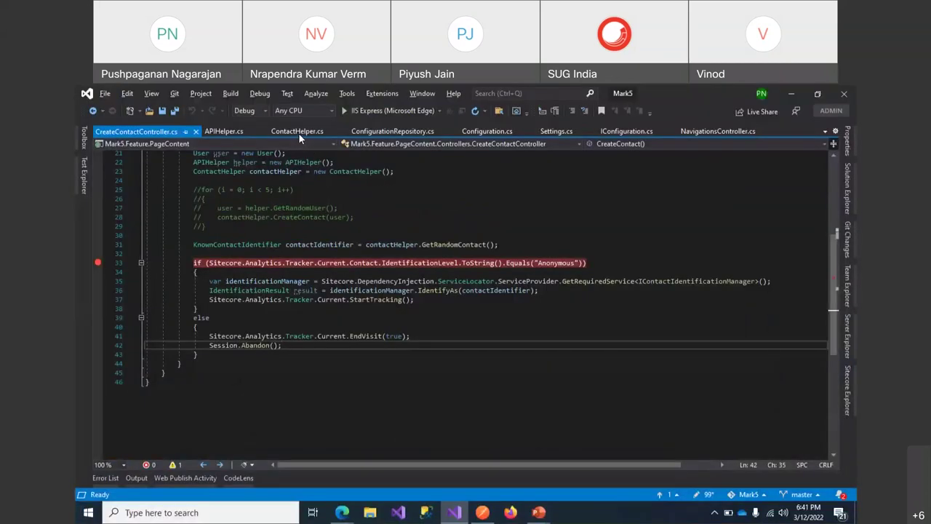
# Step: Show the ContactHelper.cs code that fills the contact's personal information facet
pyautogui.click(298, 132)
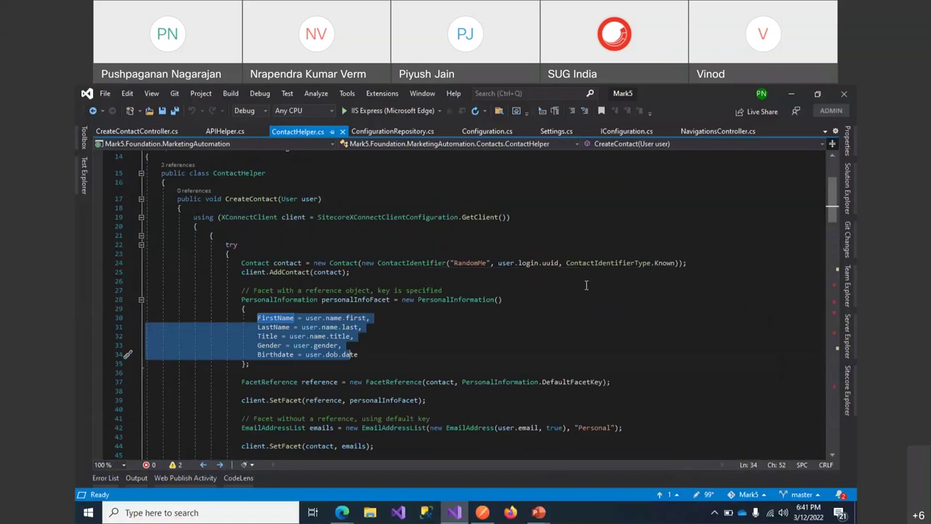
pyautogui.click(425, 344)
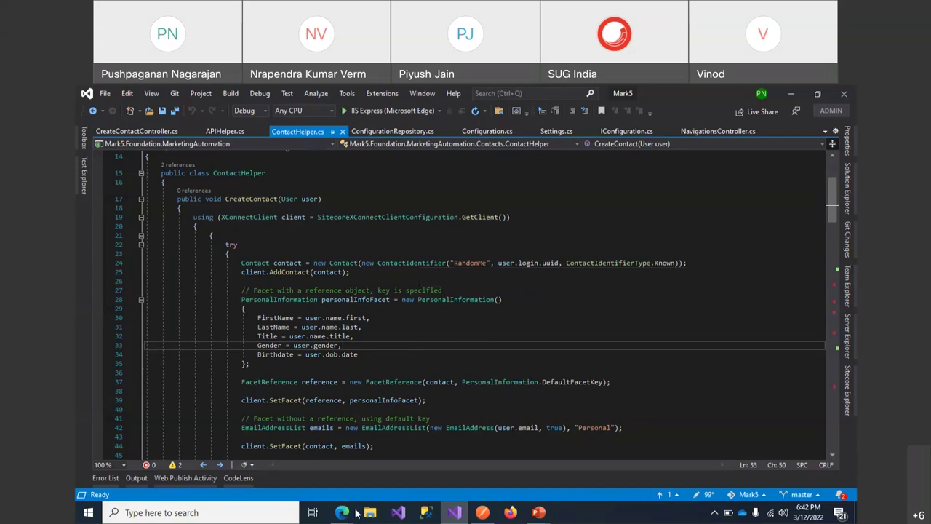
# Step: Log out of Sitecore, sign back in with the user name and password, then return to Visual Studio
pyautogui.moveTo(342, 512)
pyautogui.click(307, 455)
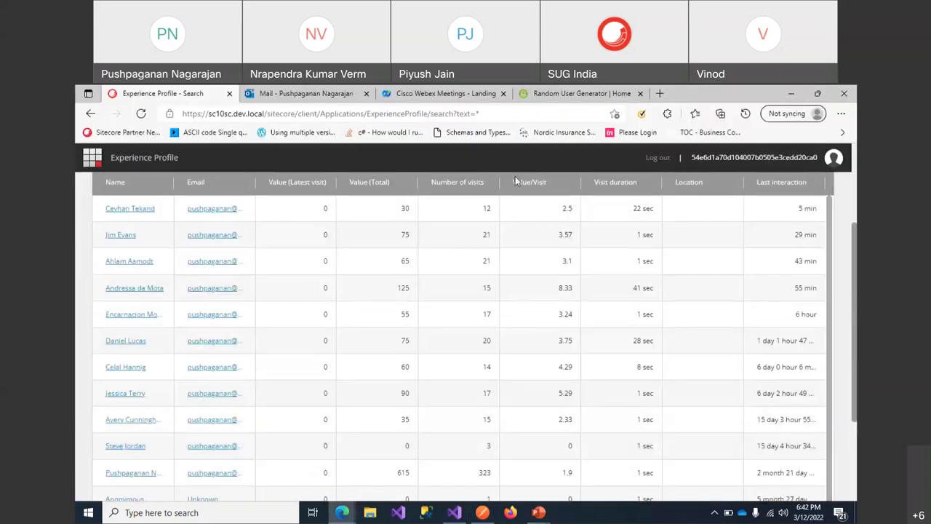
pyautogui.click(659, 159)
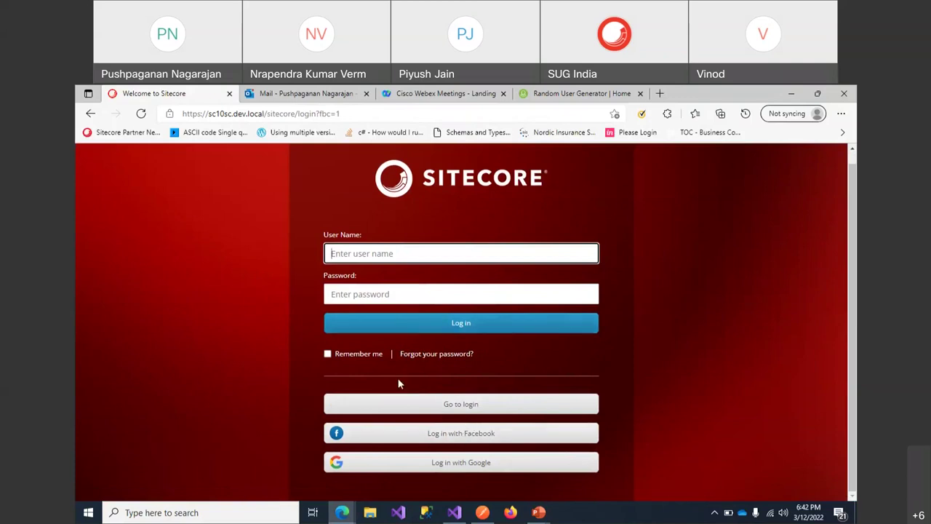
pyautogui.write('admin')
pyautogui.press('Tab')
pyautogui.write('b')
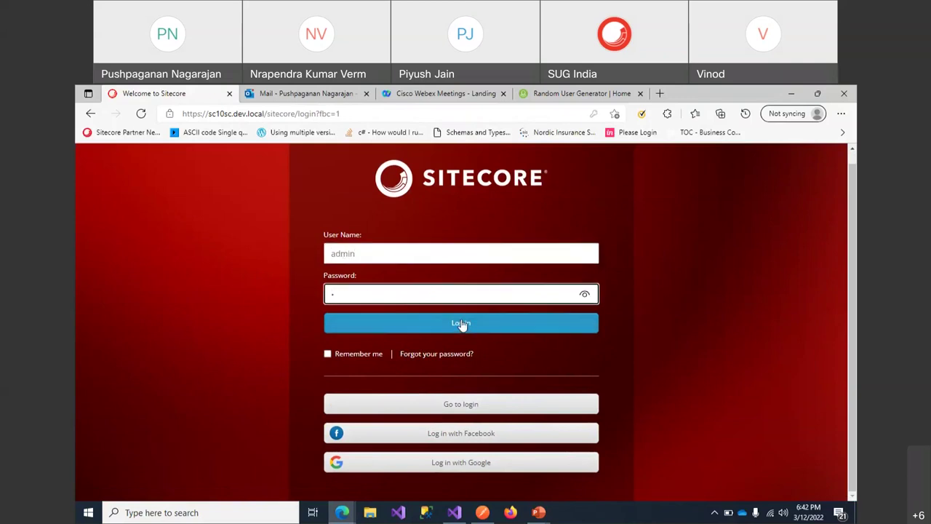
pyautogui.click(461, 324)
pyautogui.hotkey('alt', 'Tab')
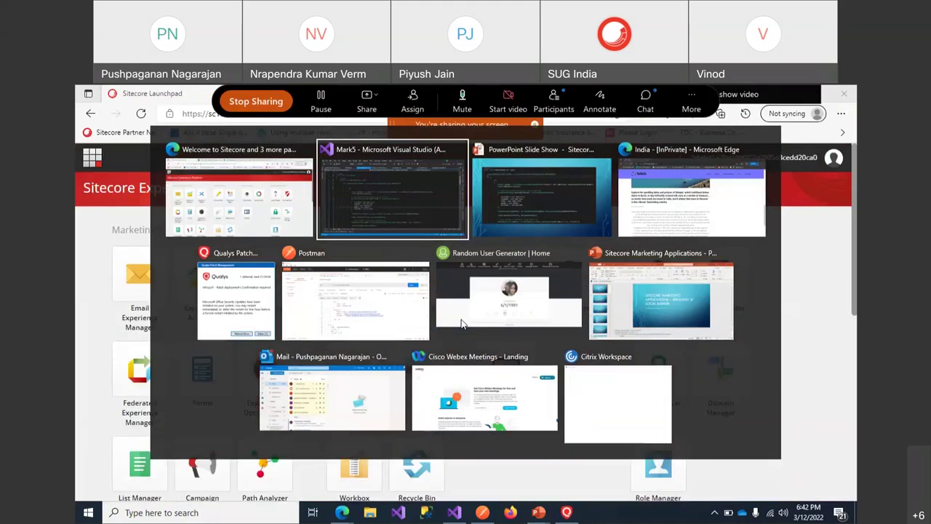
# Step: Select the 'RandomMe' identifier source on line 24 of ContactHelper.cs
pyautogui.doubleClick(462, 262)
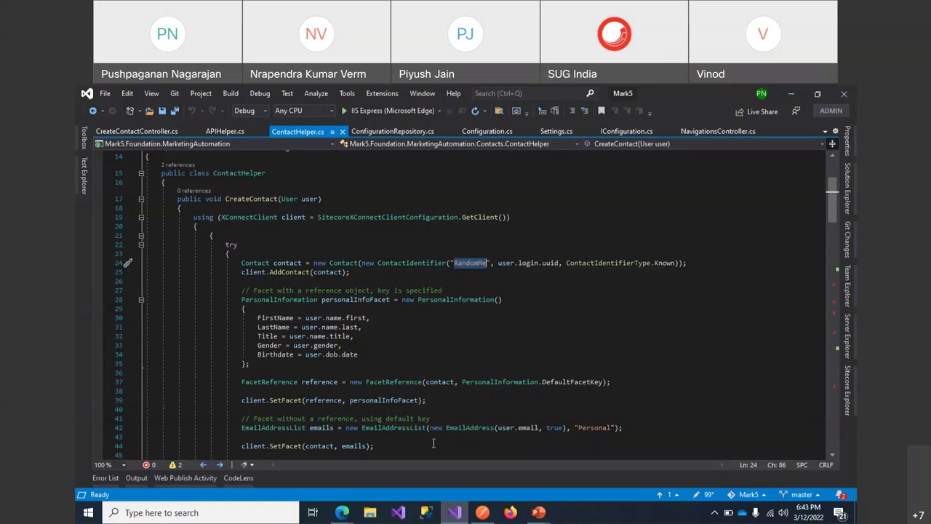
# Step: Open a contact's Details in Experience Profile, then compare ContactHelper.cs with Postman's login uuid
pyautogui.moveTo(355, 510)
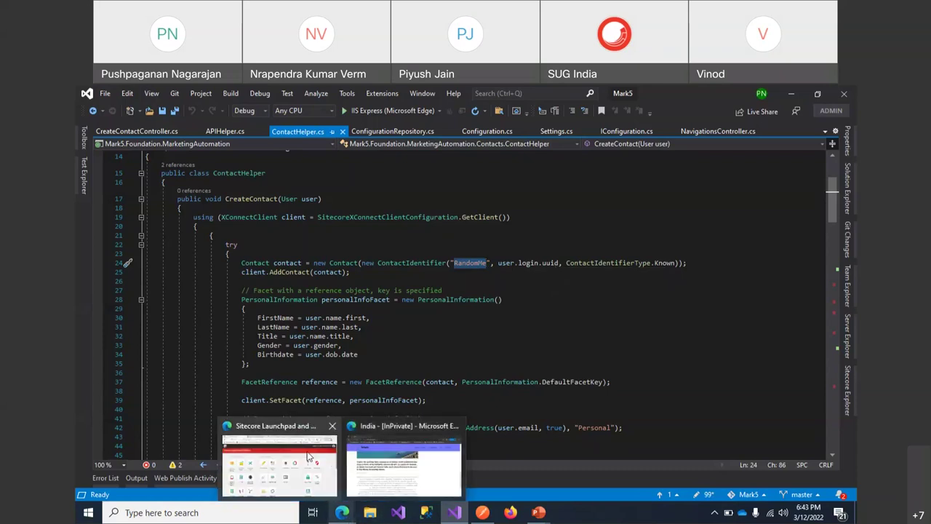
pyautogui.click(281, 458)
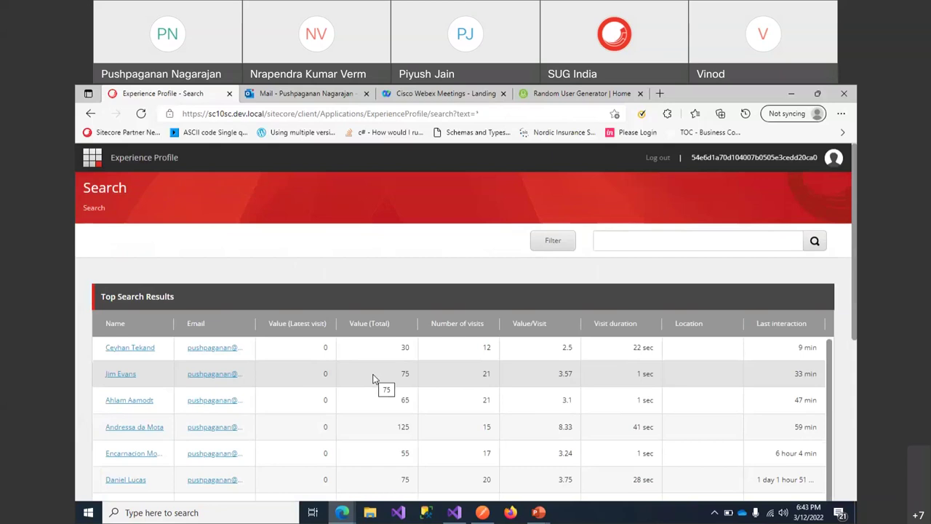
pyautogui.click(123, 347)
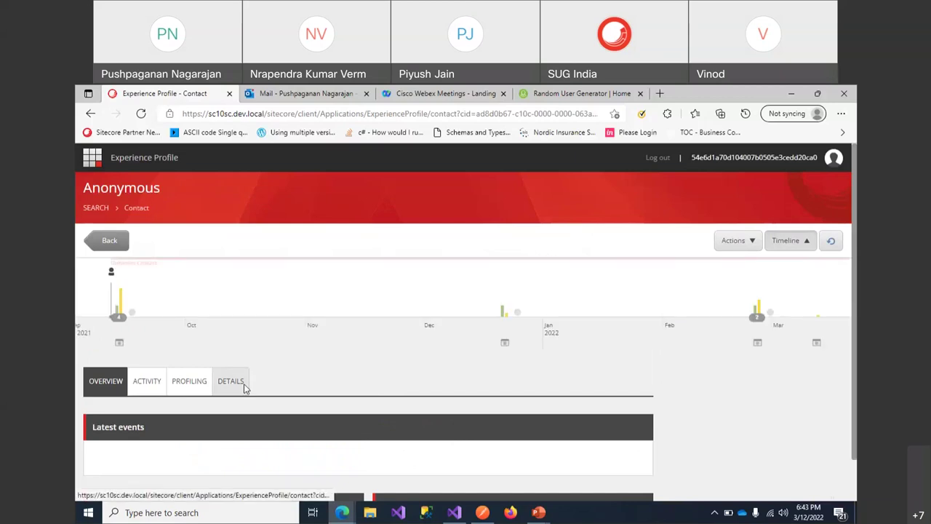
pyautogui.click(245, 385)
pyautogui.click(454, 512)
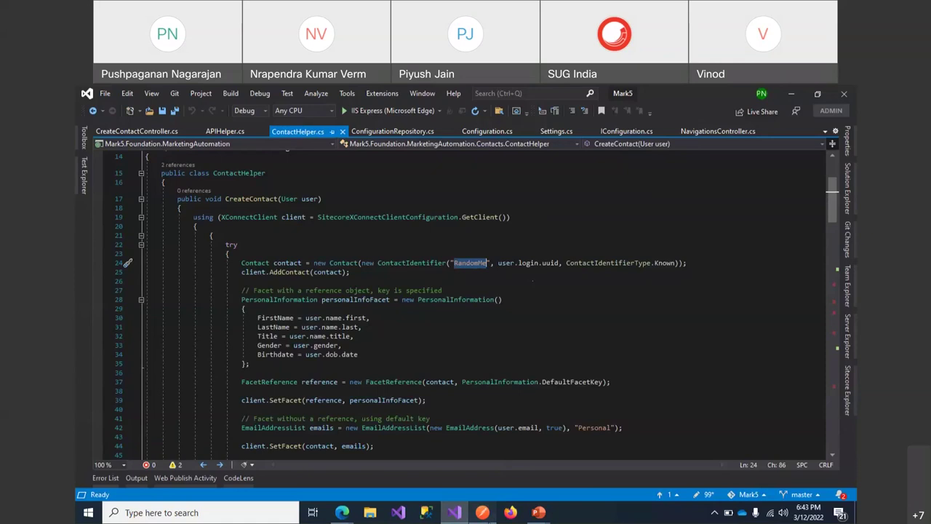
pyautogui.click(483, 513)
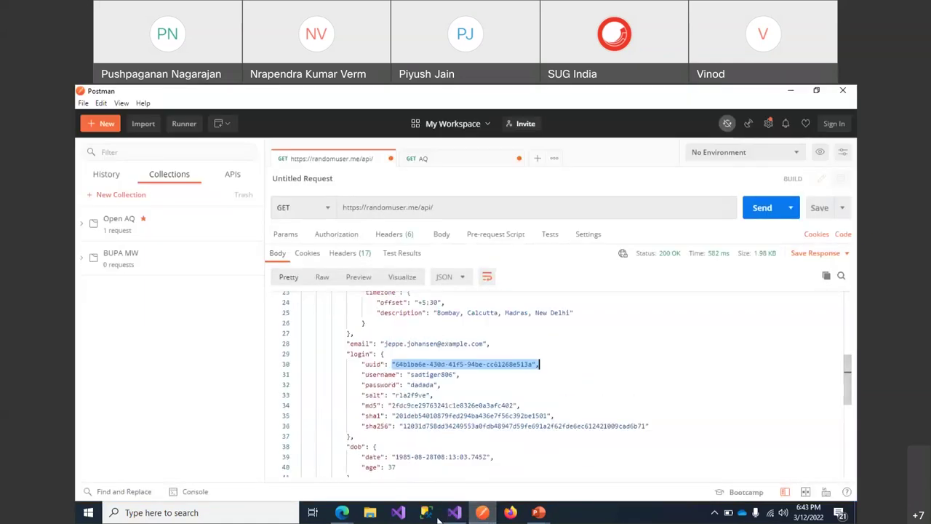
# Step: Back in ContactHelper.cs, highlight every use of the contact variable and scroll to the Home address block
pyautogui.click(454, 513)
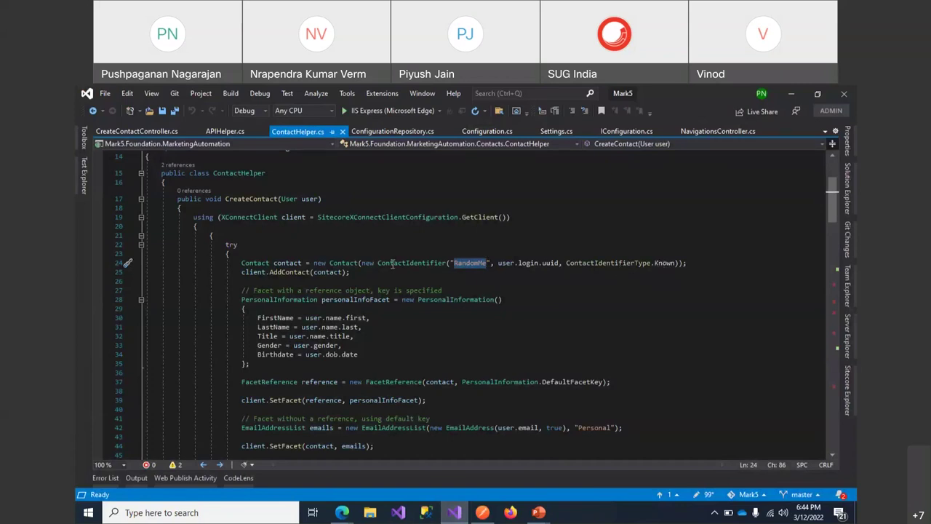
pyautogui.click(294, 262)
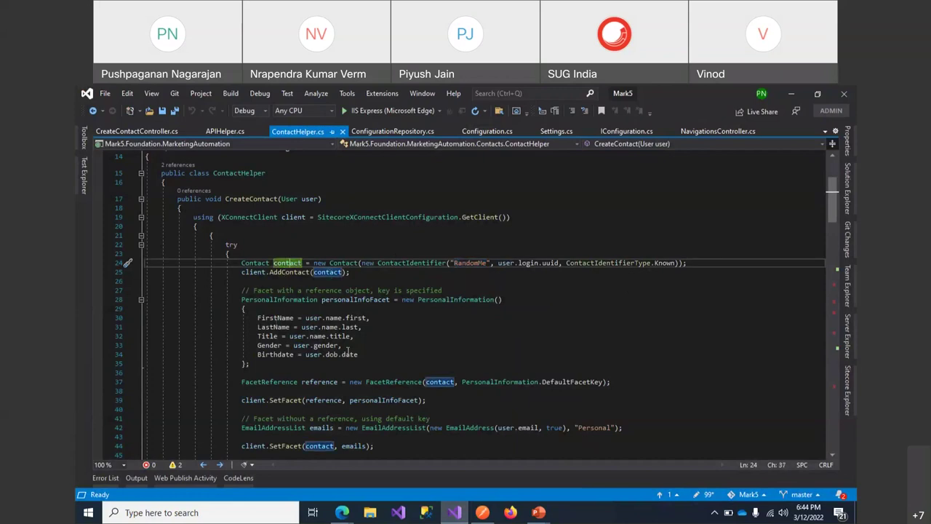
pyautogui.scroll(-1, 347, 352)
pyautogui.scroll(-2, 335, 354)
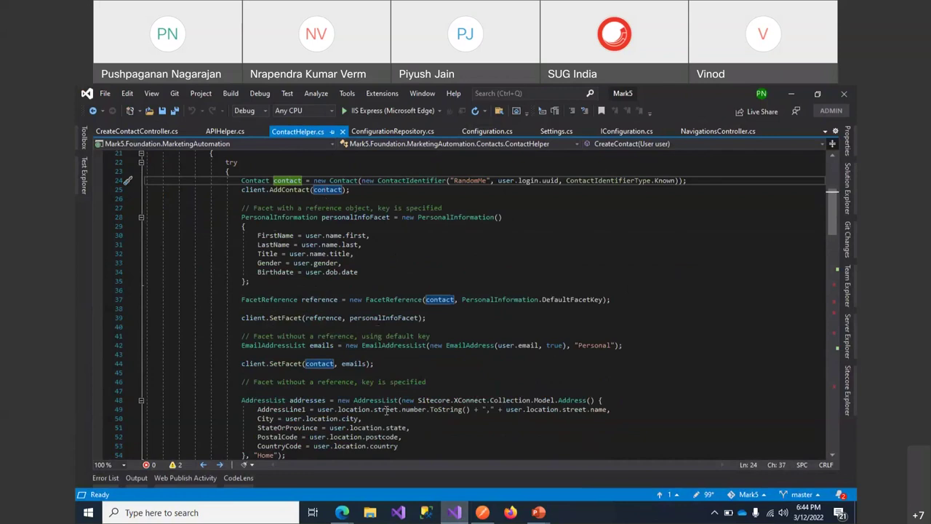
pyautogui.moveTo(386, 410)
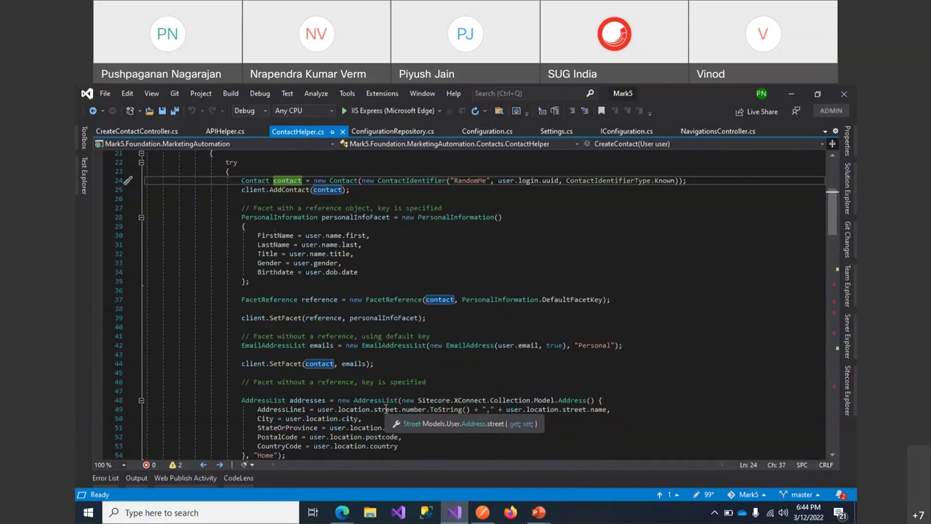
# Step: Scroll down to the phone and avatar facets, highlighting client.Submit() and the contact on line 68
pyautogui.scroll(-2, 411, 356)
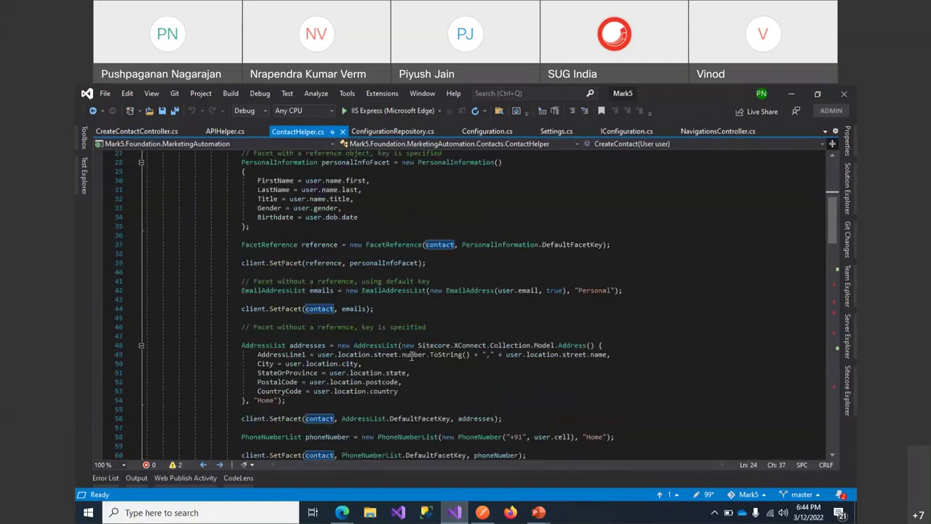
pyautogui.scroll(-1, 411, 357)
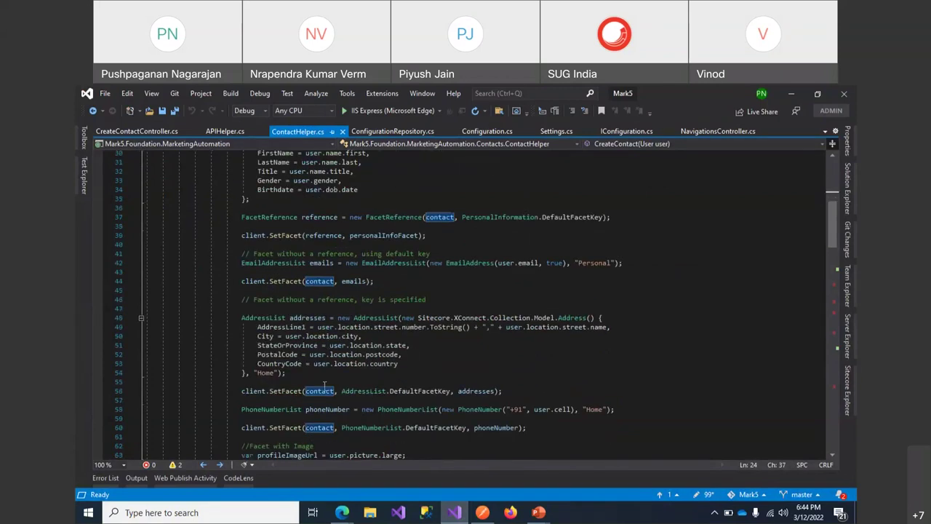
pyautogui.scroll(-1, 355, 375)
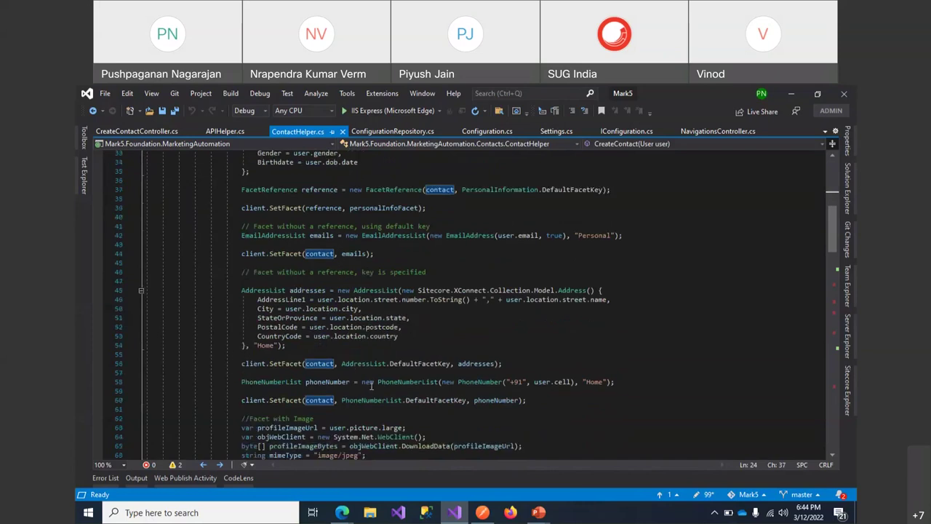
pyautogui.scroll(-4, 370, 382)
pyautogui.scroll(-1, 291, 392)
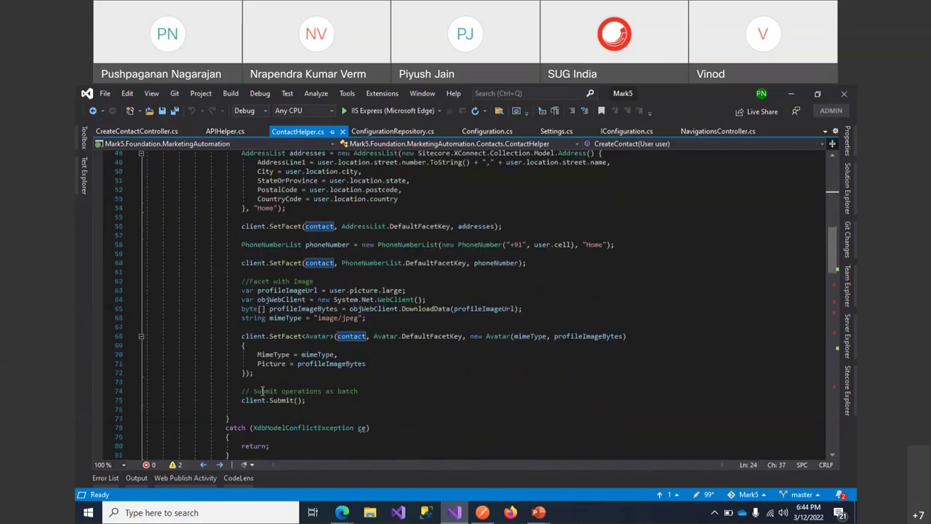
pyautogui.click(258, 400)
pyautogui.click(355, 336)
# Step: Go back to the Experience Profile search results, then switch past the slides to the India page
pyautogui.hotkey('alt', 'Tab')
pyautogui.hotkey('alt', 'Tab')
pyautogui.click(109, 241)
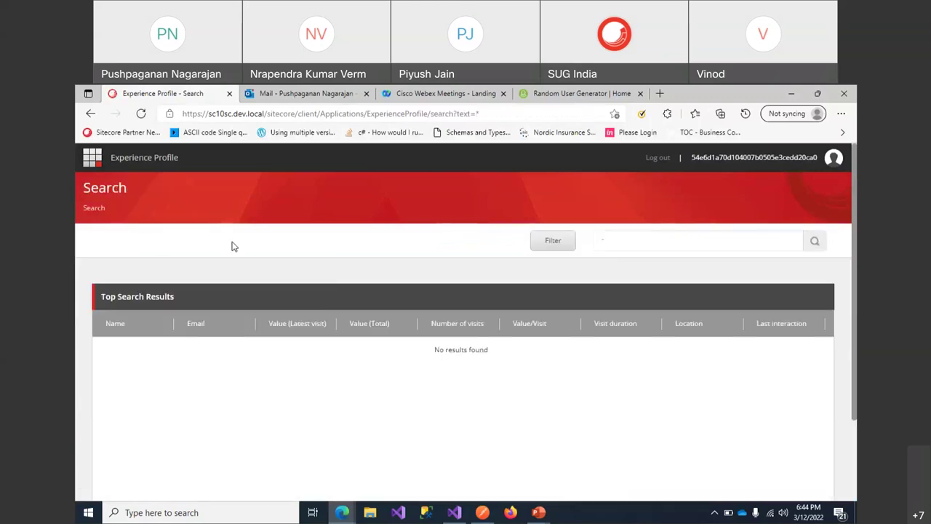
pyautogui.hotkey('alt', 'Tab')
pyautogui.hotkey('alt', 'Tab')
pyautogui.hotkey('alt', 'Tab')
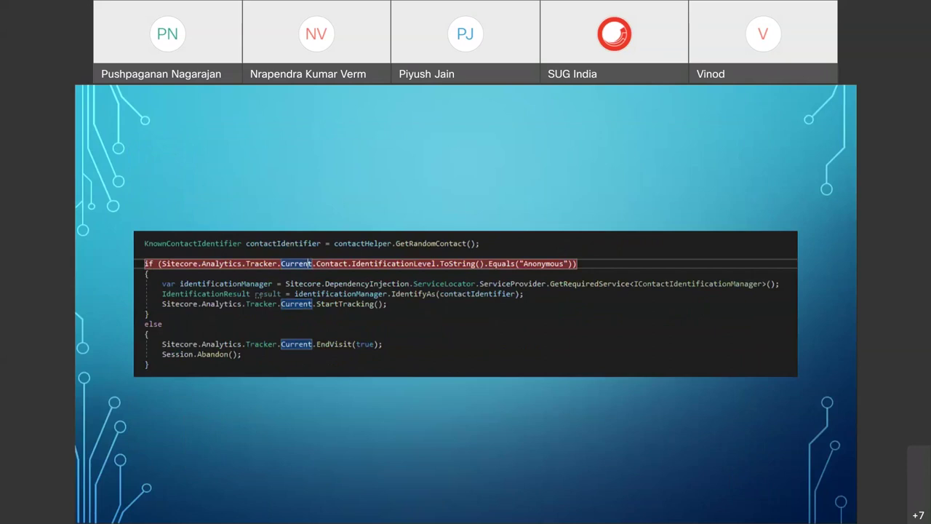
pyautogui.hotkey('alt', 'Tab')
pyautogui.hotkey('alt', 'Tab')
pyautogui.hotkey('alt', 'Tab')
pyautogui.hotkey('alt', 'Tab')
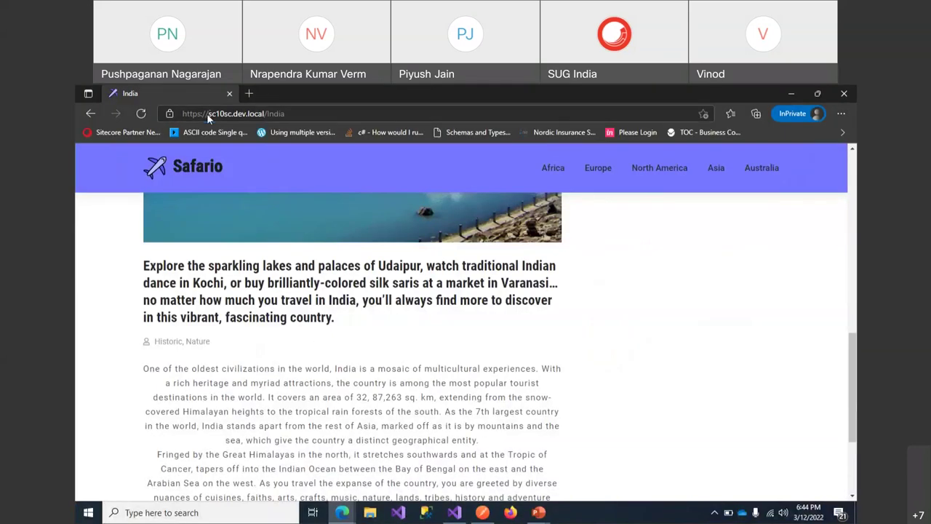
# Step: Clear the India path from the address and close the old InPrivate window
pyautogui.click(208, 114)
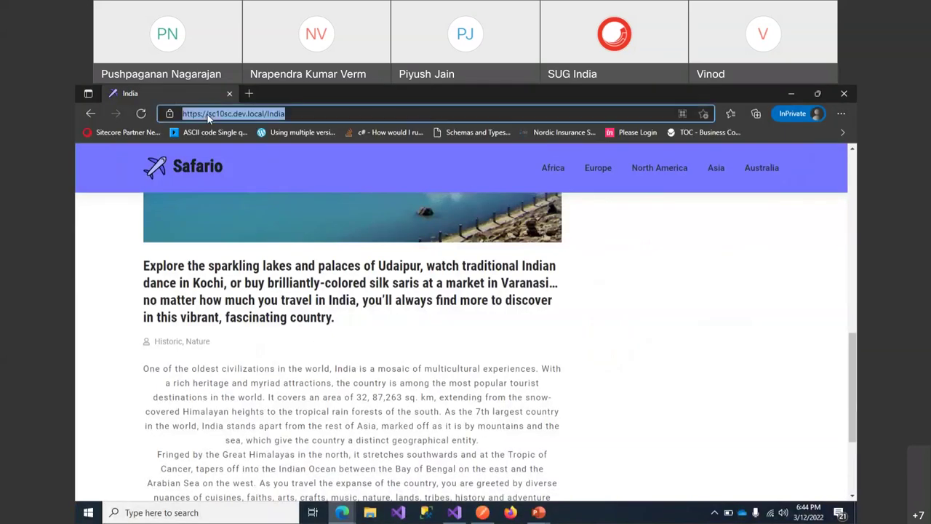
pyautogui.press('End')
pyautogui.press('BackSpace')
pyautogui.press('BackSpace')
pyautogui.press('BackSpace')
pyautogui.press('BackSpace')
pyautogui.press('BackSpace')
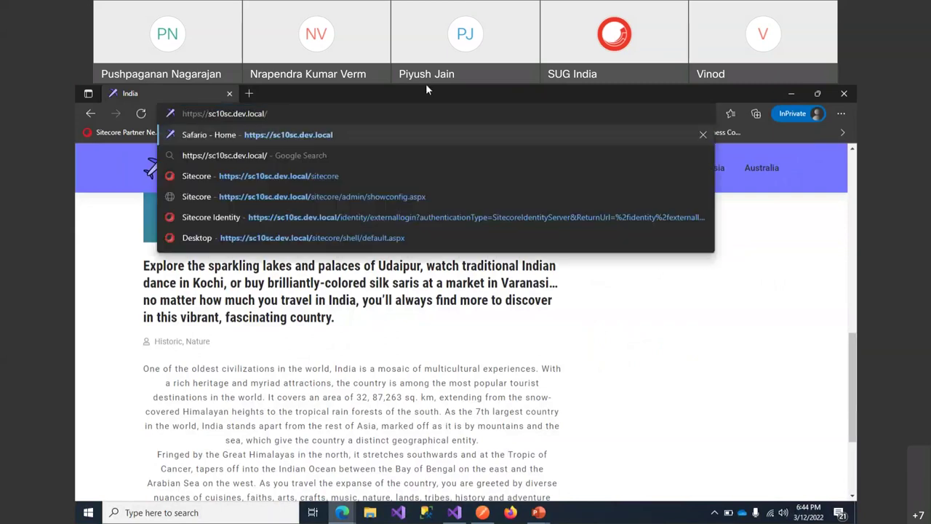
pyautogui.click(840, 93)
pyautogui.hotkey('alt', 'Tab')
pyautogui.press('Tab')
pyautogui.press('Tab')
pyautogui.press('Tab')
pyautogui.press('Tab')
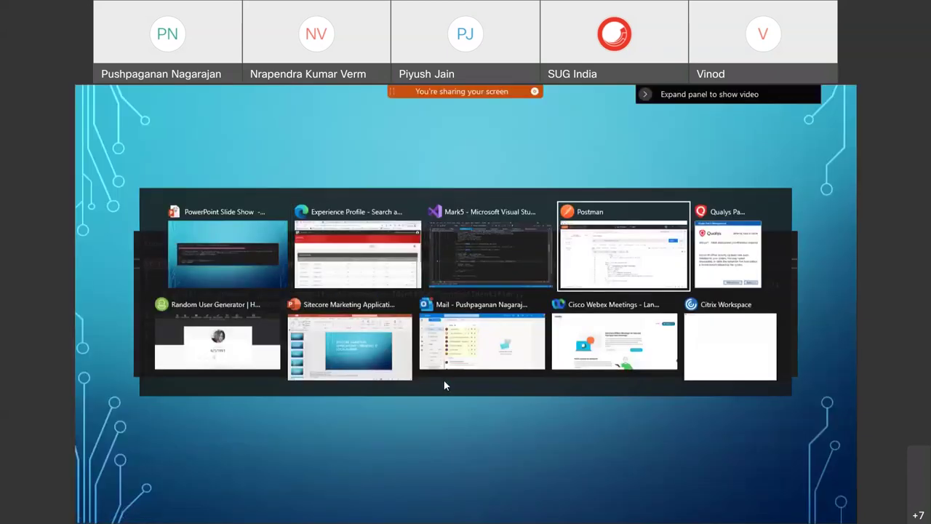
pyautogui.hotkey('shift', 'Tab')
pyautogui.hotkey('shift', 'Tab')
pyautogui.hotkey('shift', 'Tab')
pyautogui.hotkey('shift', 'Tab')
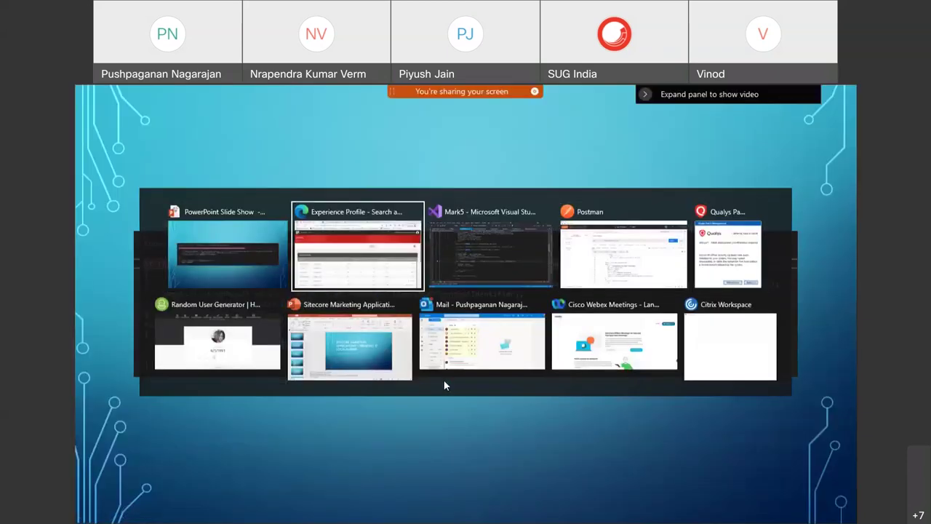
# Step: Load sc.dev.local/LoadContact in a new InPrivate window, then return to Experience Profile
pyautogui.hotkey('ctrl', 'shift', 'n')
pyautogui.write('sc.dev.local')
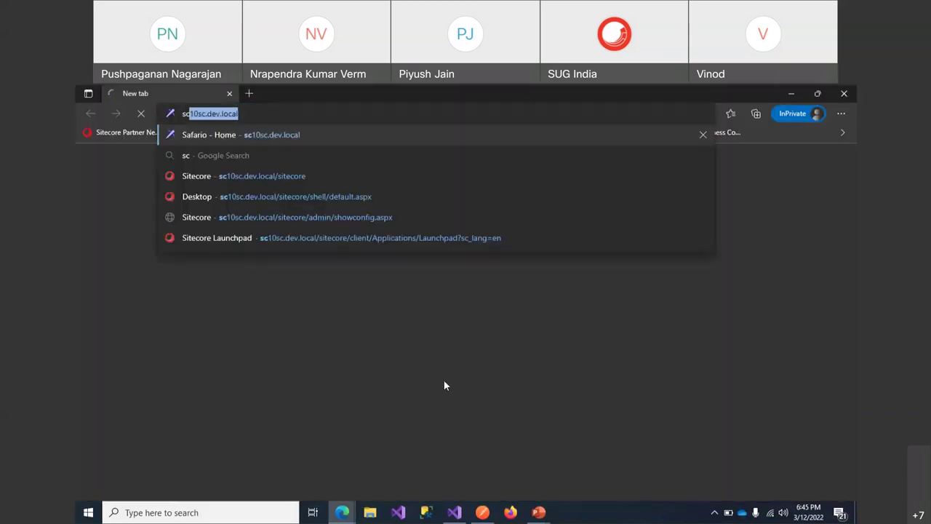
pyautogui.write('/Lo')
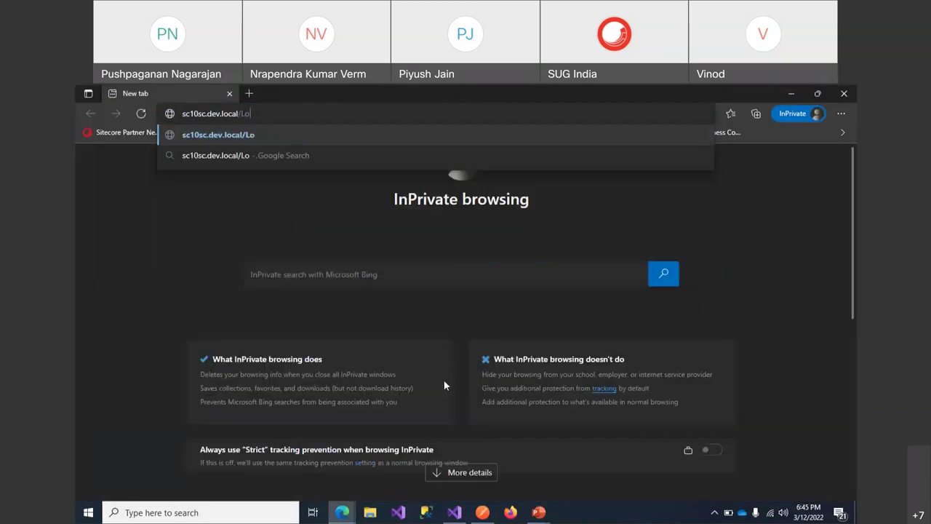
pyautogui.write('adContact')
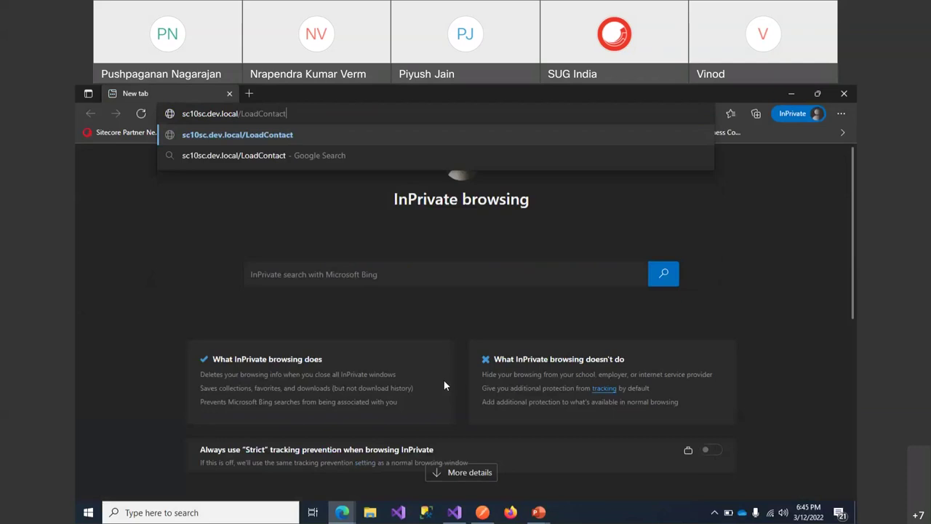
pyautogui.press('Return')
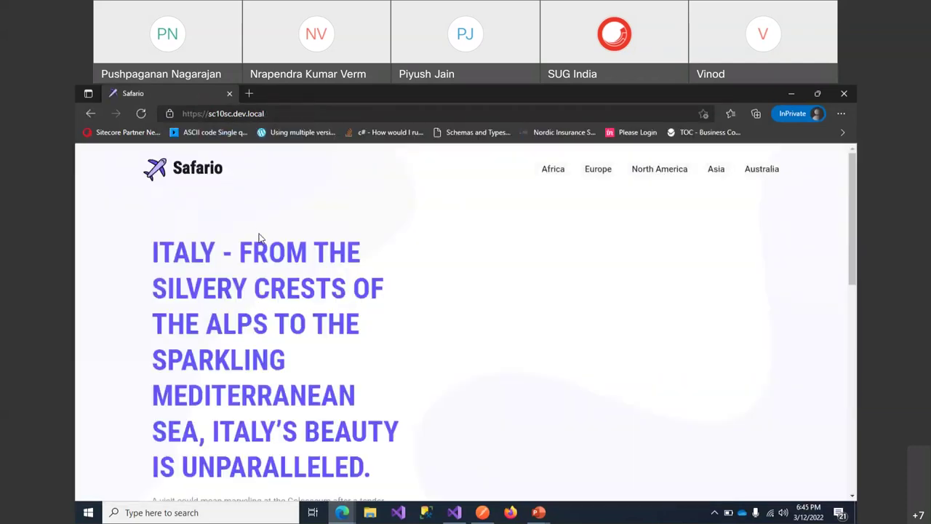
pyautogui.scroll(-1, 262, 272)
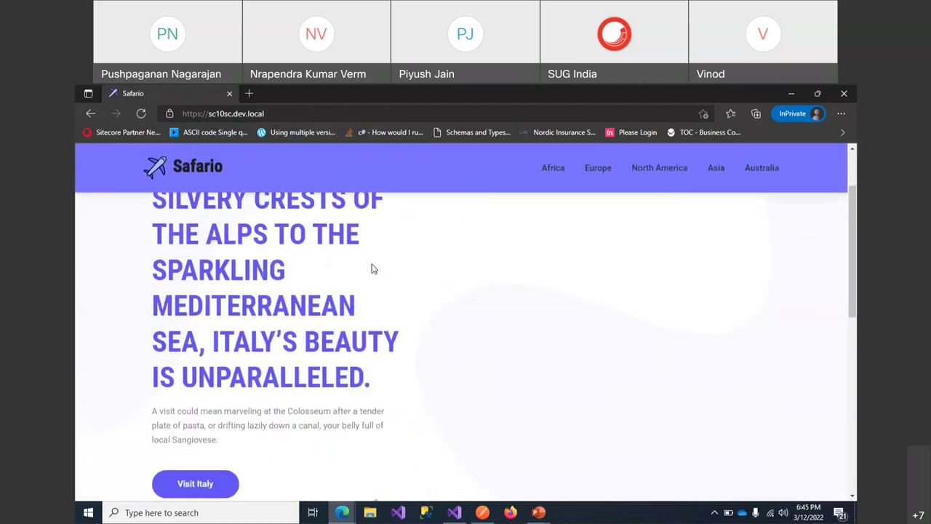
pyautogui.scroll(-1, 371, 269)
pyautogui.hotkey('alt', 'Tab')
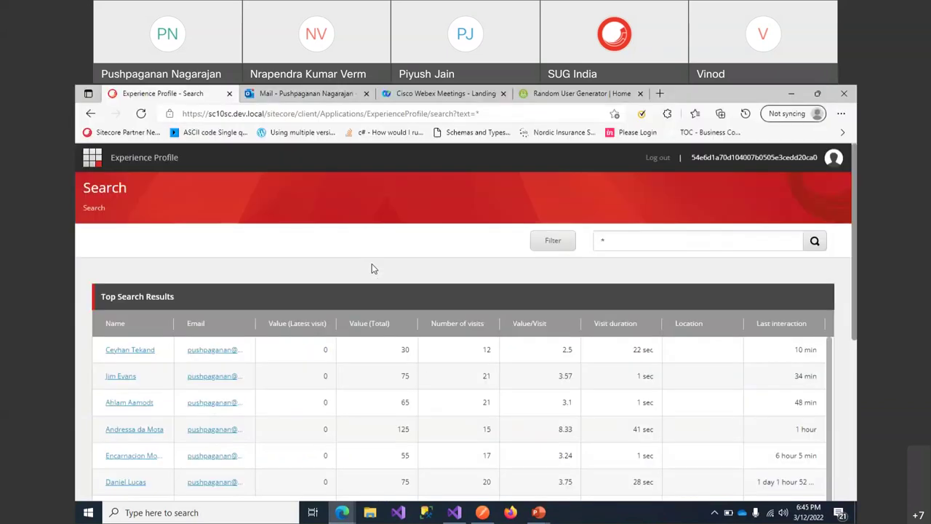
# Step: Switch between Experience Profile and the Safario InPrivate window, scrolling the Safario page up
pyautogui.hotkey('alt', 'Tab')
pyautogui.hotkey('alt', 'shift', 'Tab')
pyautogui.hotkey('alt', 'Tab')
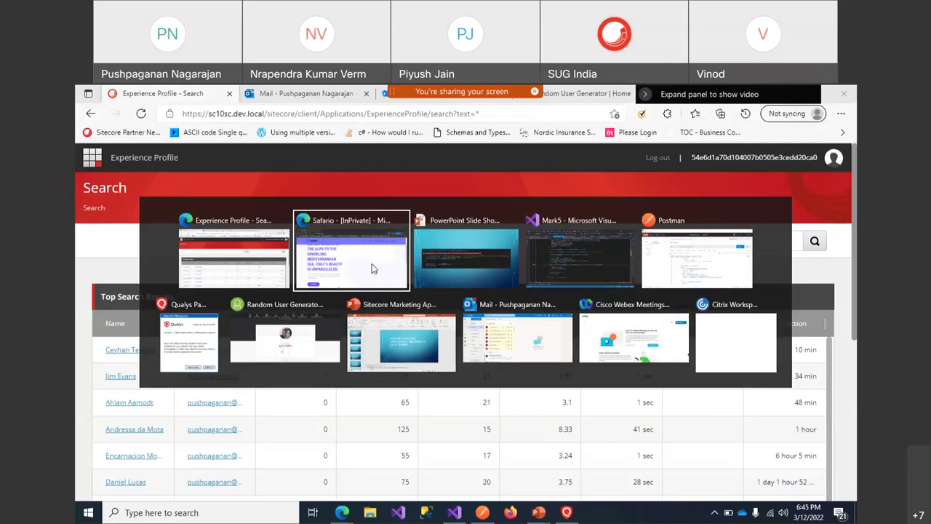
pyautogui.click(371, 269)
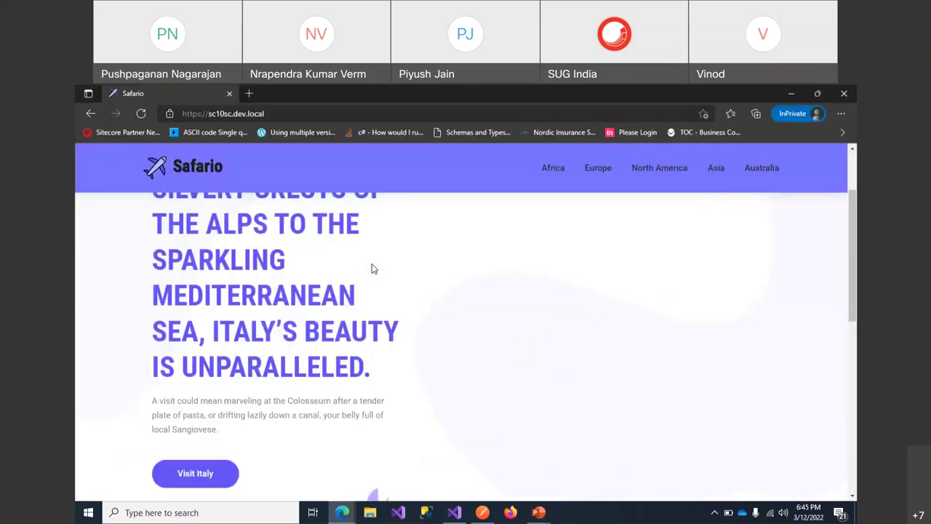
pyautogui.scroll(2, 371, 269)
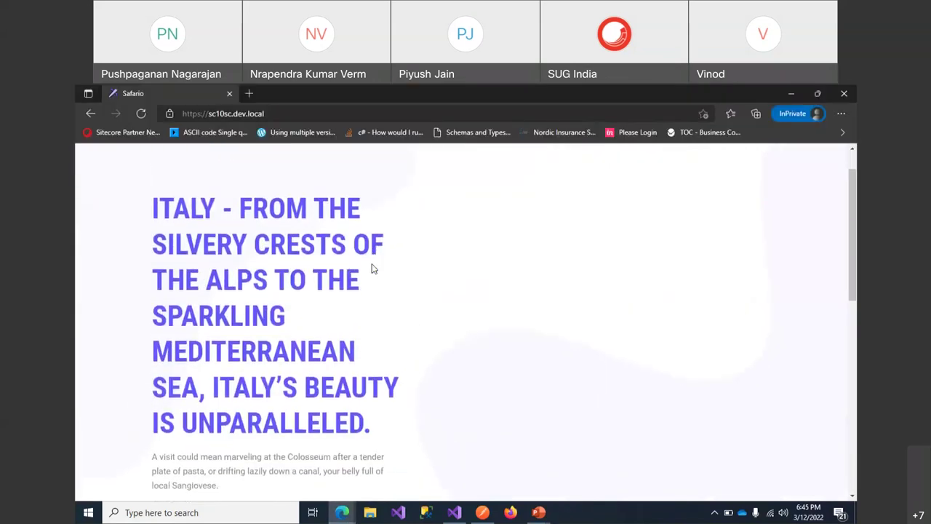
# Step: Advance the presentation slide, then return to Experience Profile and open the first contact
pyautogui.hotkey('alt', 'Tab')
pyautogui.click(371, 270)
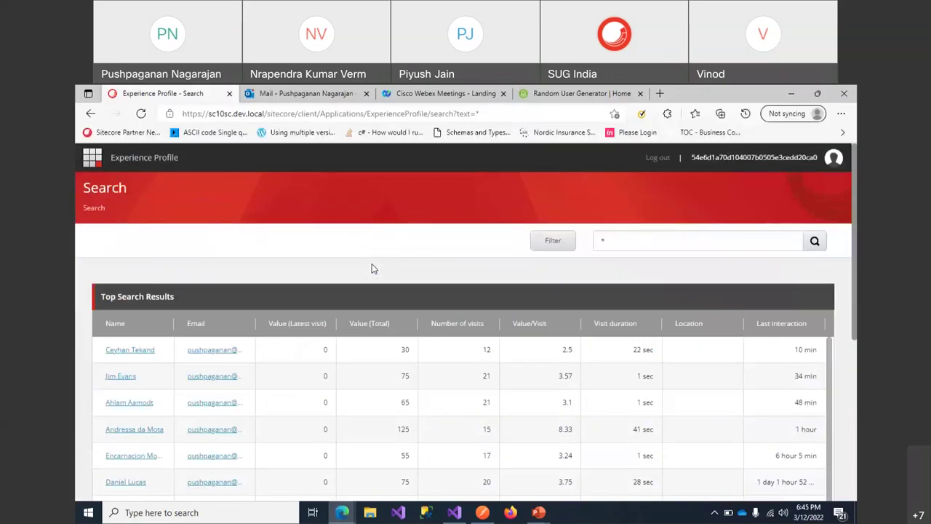
pyautogui.hotkey('alt', 'Tab')
pyautogui.hotkey('alt', 'Tab')
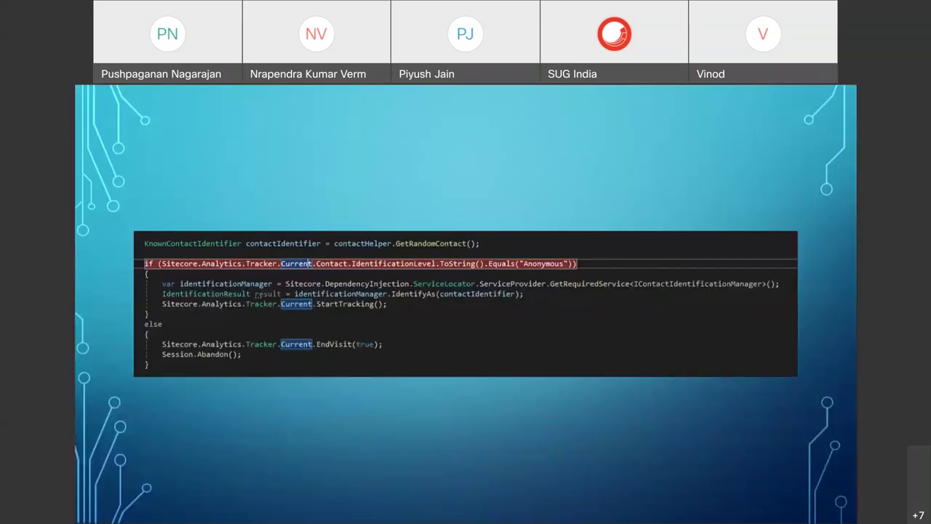
pyautogui.press('Right')
pyautogui.press('Right')
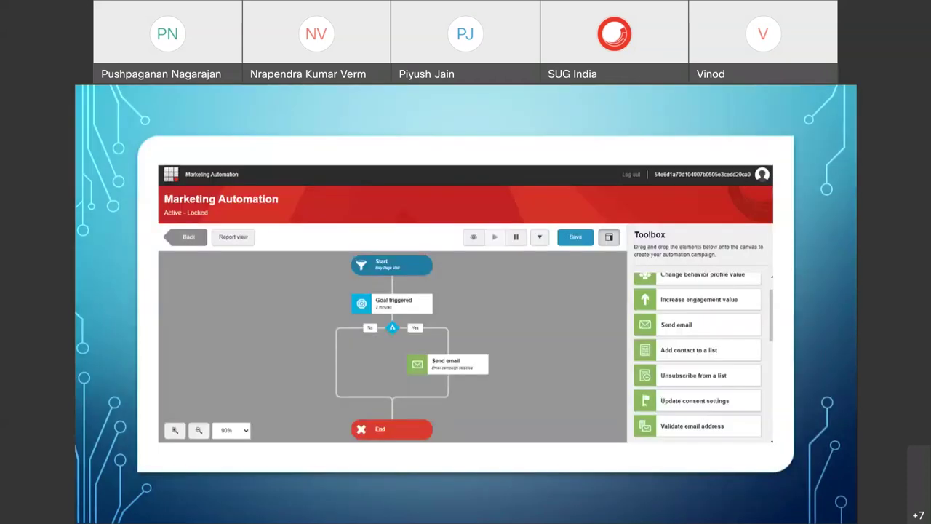
pyautogui.press('Left')
pyautogui.hotkey('alt', 'Tab')
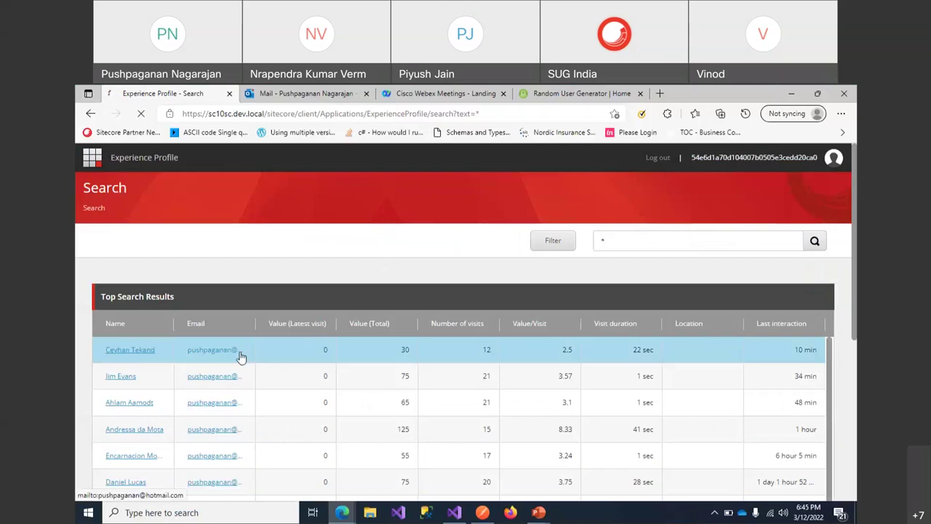
pyautogui.click(240, 358)
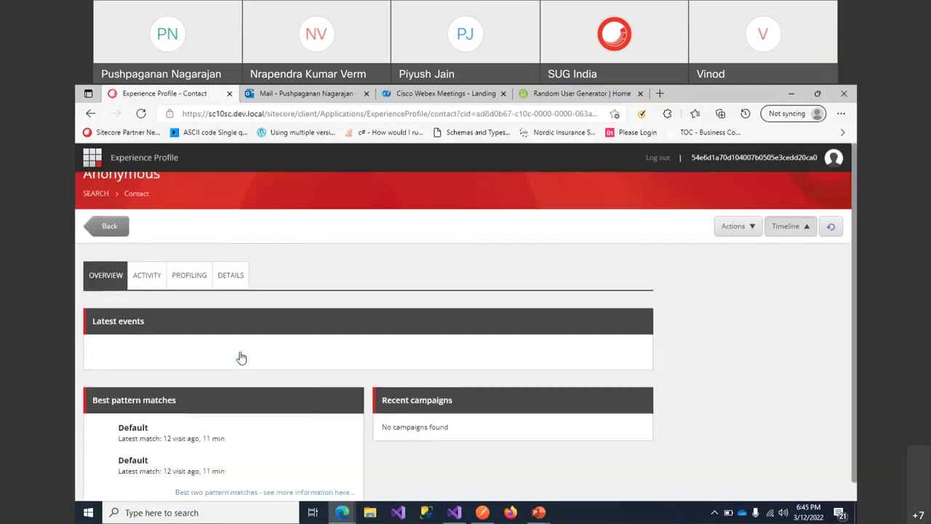
# Step: Scroll the contact's profile, view its Activity details, then return to the Overview of latest events
pyautogui.scroll(-2, 241, 357)
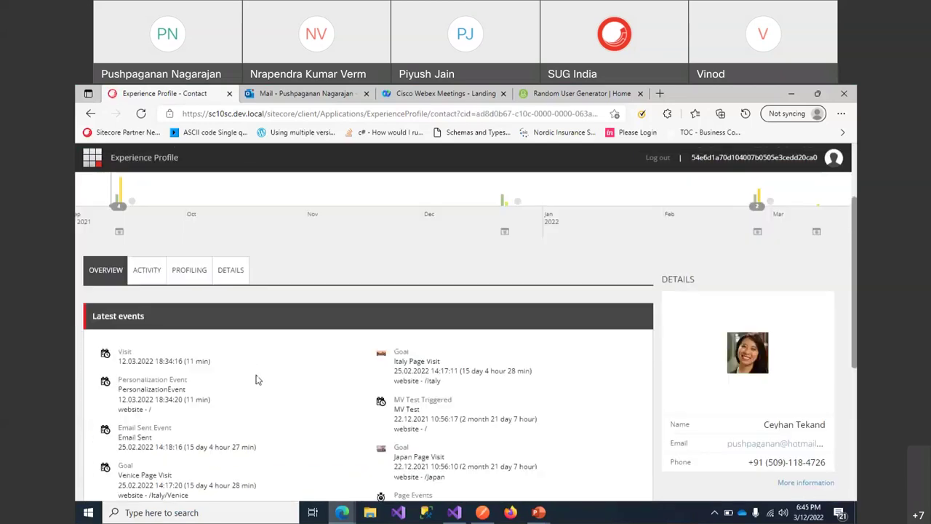
pyautogui.scroll(-2, 247, 349)
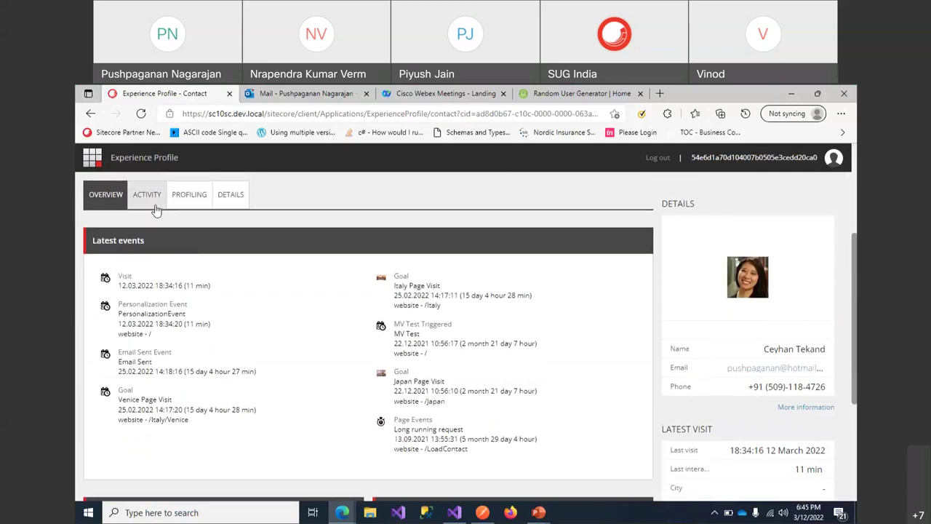
pyautogui.click(155, 209)
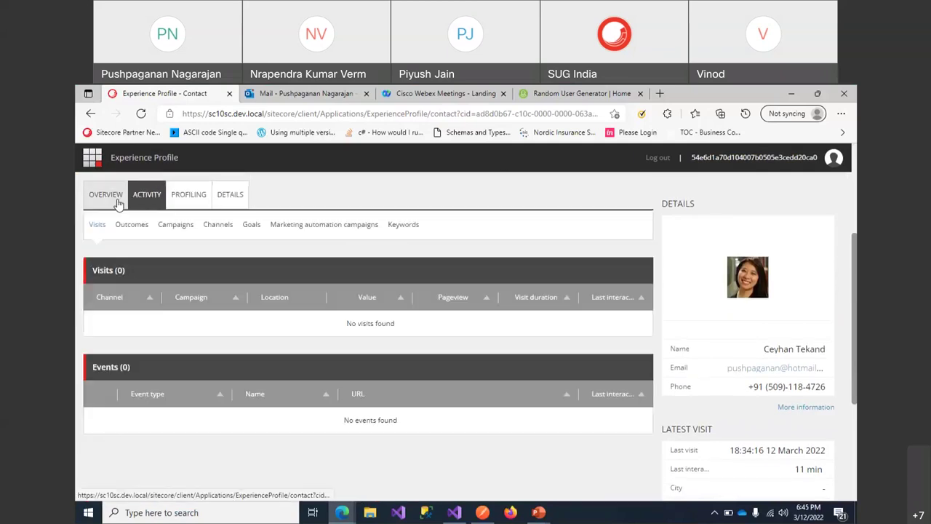
pyautogui.click(106, 195)
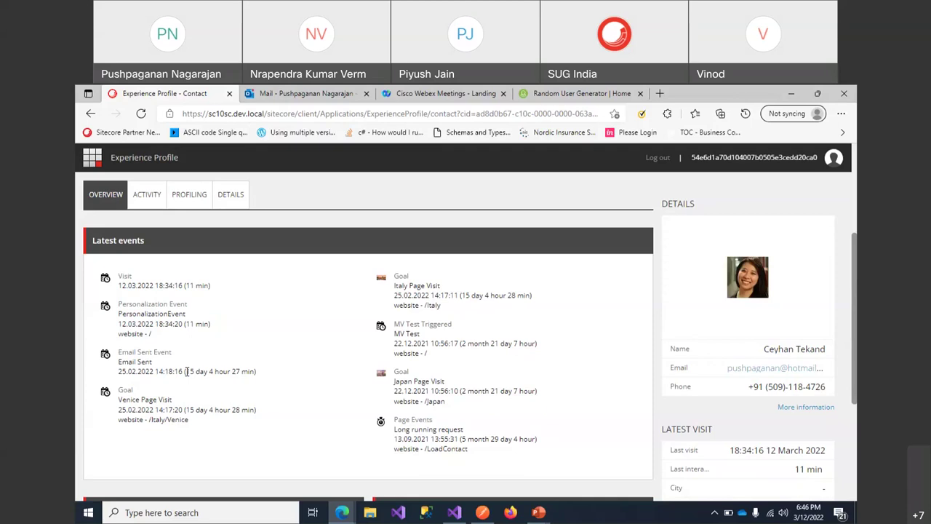
# Step: Advance the slides to the Marketing Automation slide and come back to the browser
pyautogui.hotkey('alt', 'Tab')
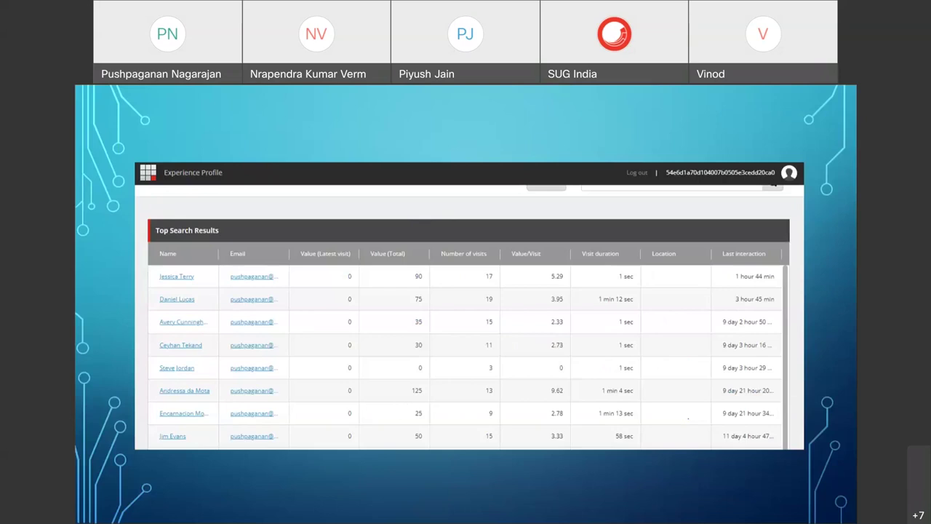
pyautogui.press('Right')
pyautogui.hotkey('alt', 'Tab')
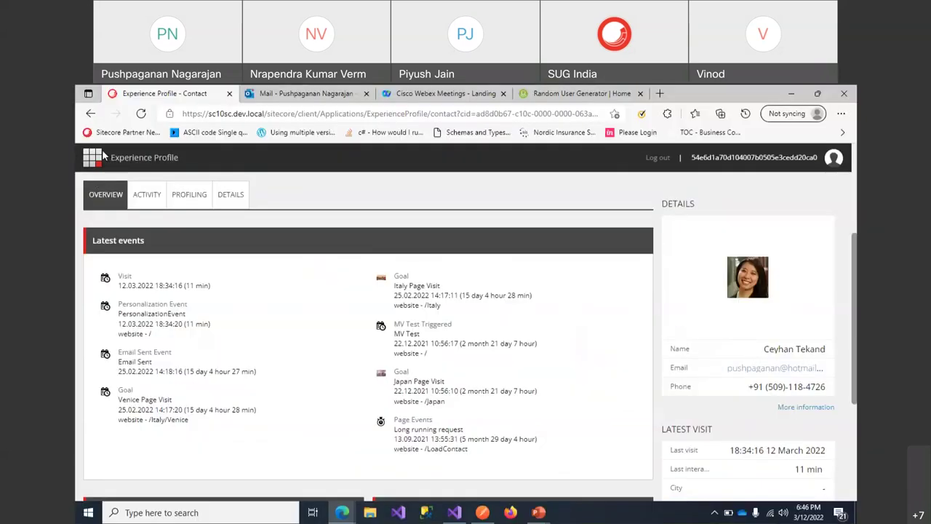
# Step: From the Launchpad, open the Marketing Automation campaign with Report view off, zoomed to 90%
pyautogui.click(95, 158)
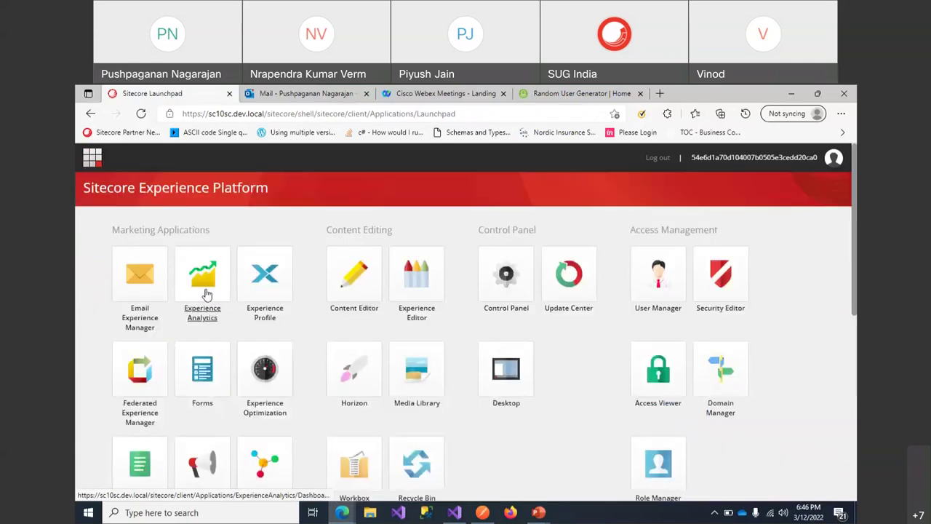
pyautogui.scroll(-3, 207, 294)
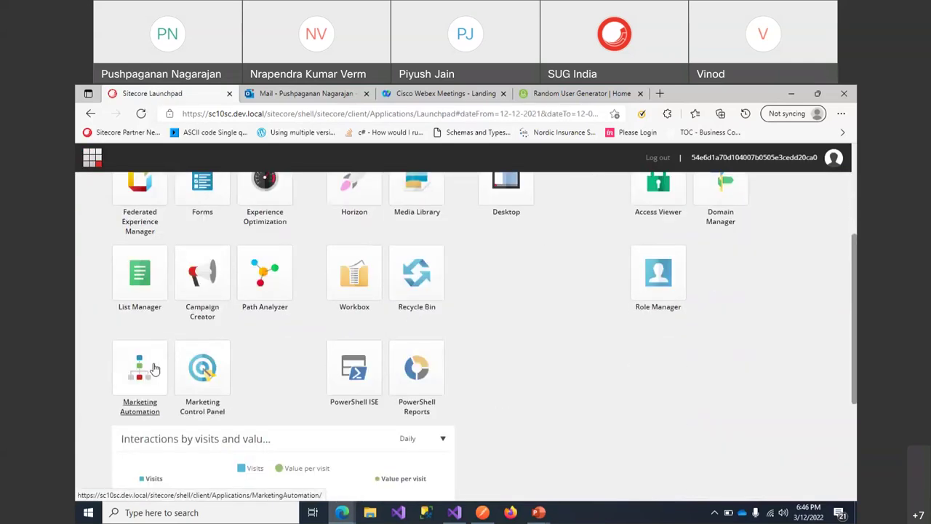
pyautogui.click(154, 369)
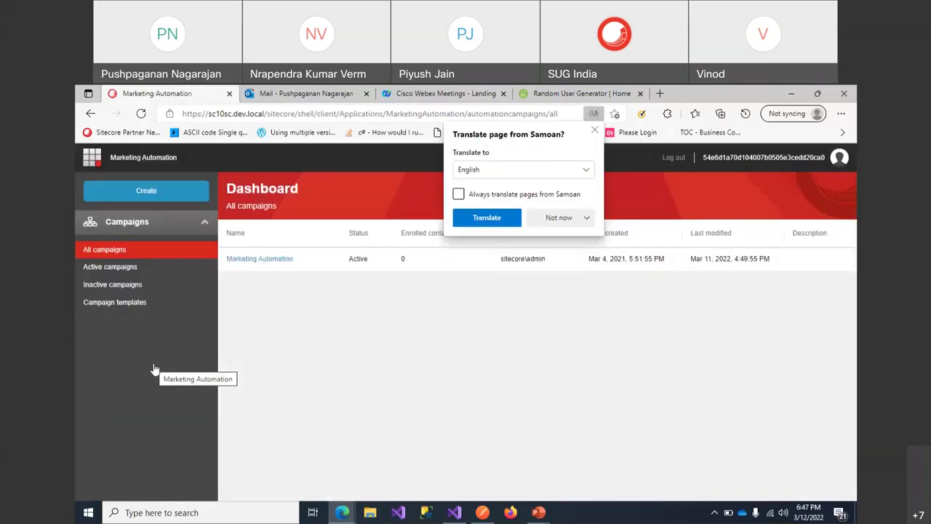
pyautogui.click(595, 132)
pyautogui.click(245, 259)
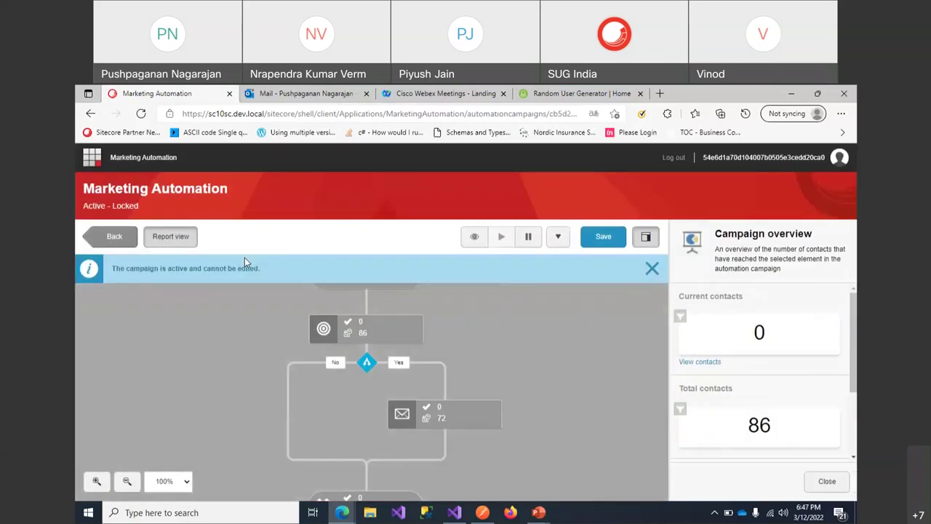
pyautogui.click(157, 237)
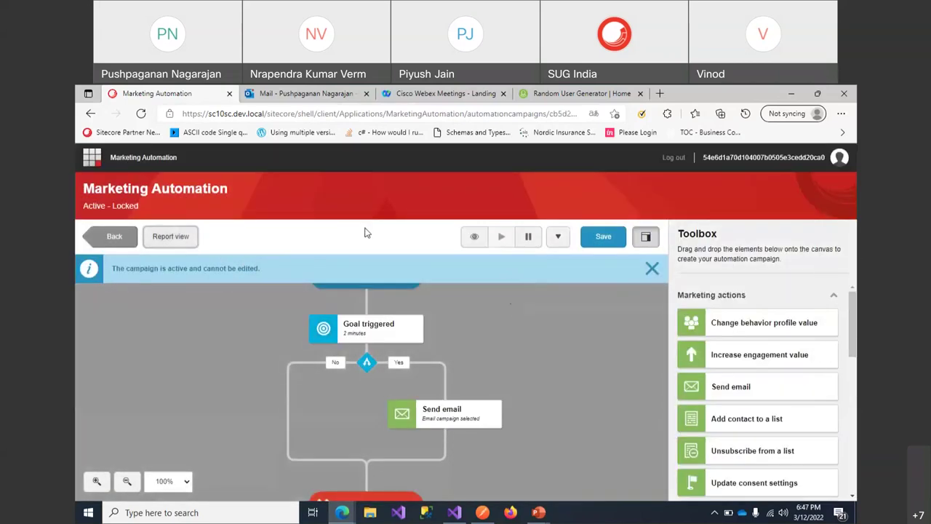
pyautogui.click(652, 269)
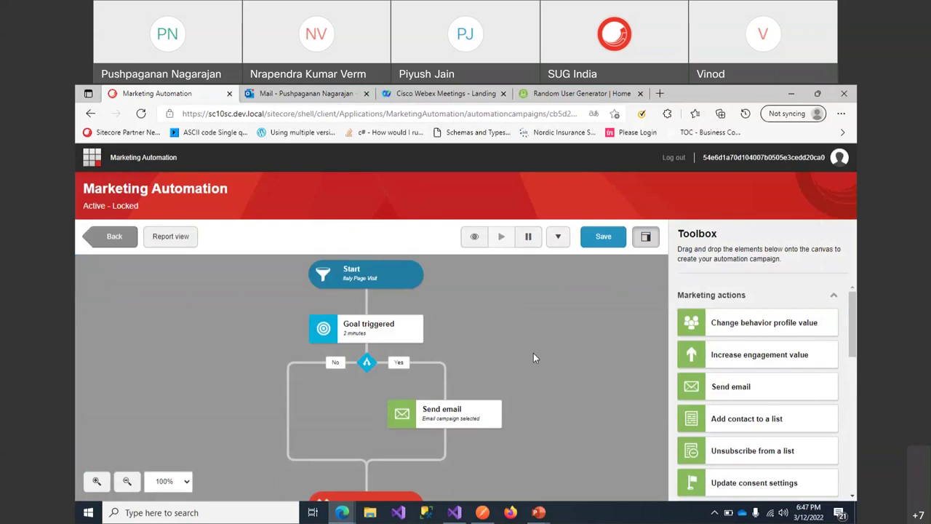
pyautogui.click(127, 481)
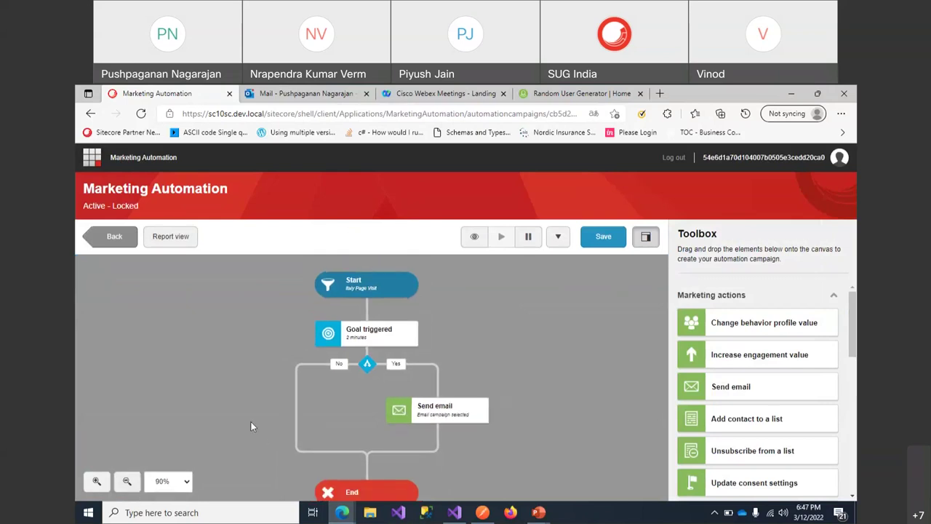
pyautogui.moveTo(265, 417)
pyautogui.mouseDown()
pyautogui.moveTo(264, 395)
pyautogui.moveTo(265, 407)
pyautogui.mouseUp()
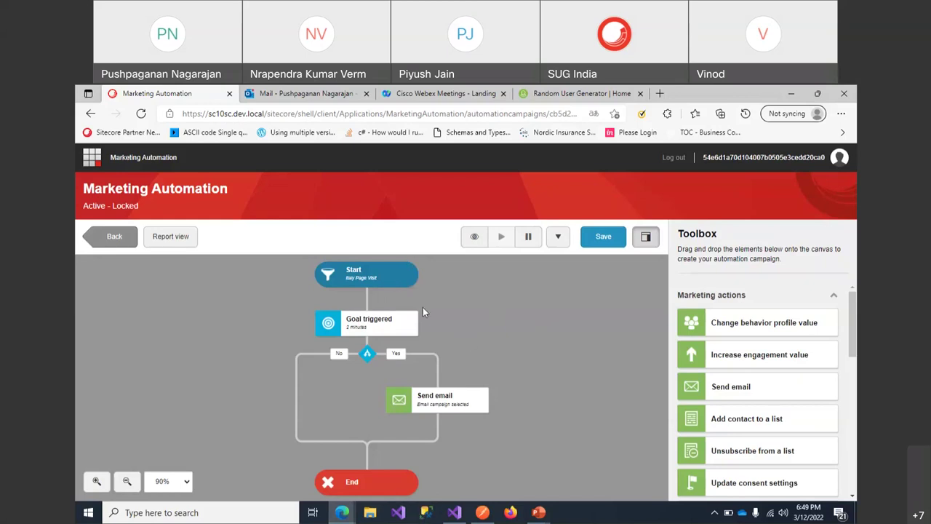
# Step: Select the Start node and scroll its properties to the Italy Page Visit enrollment goal
pyautogui.click(381, 279)
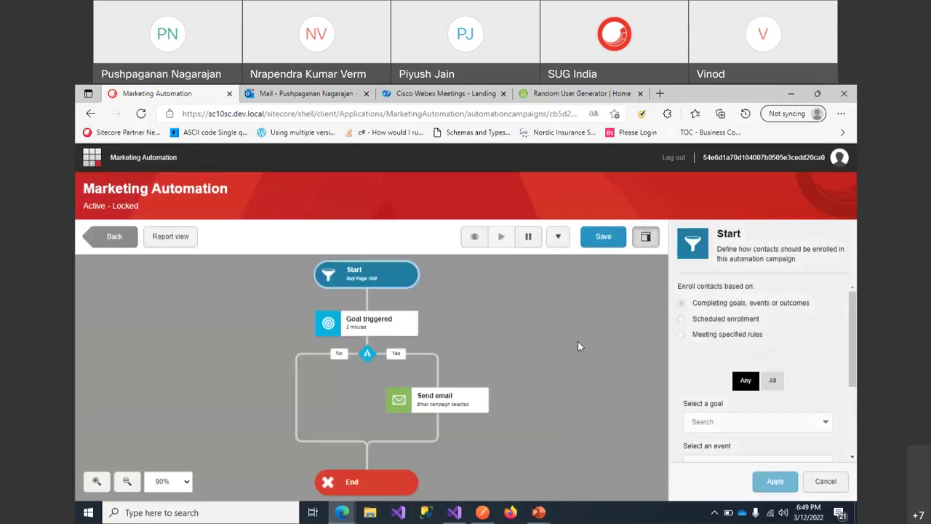
pyautogui.scroll(-1, 684, 368)
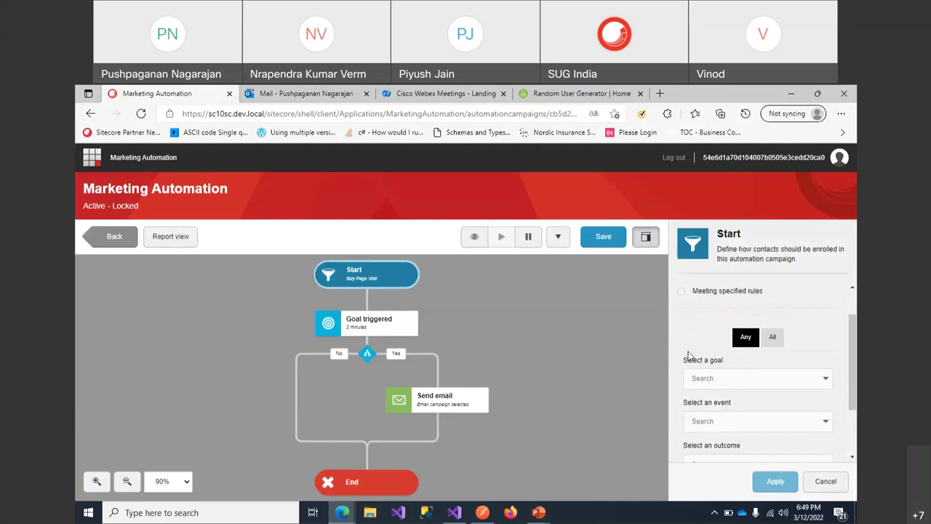
pyautogui.scroll(-1, 689, 354)
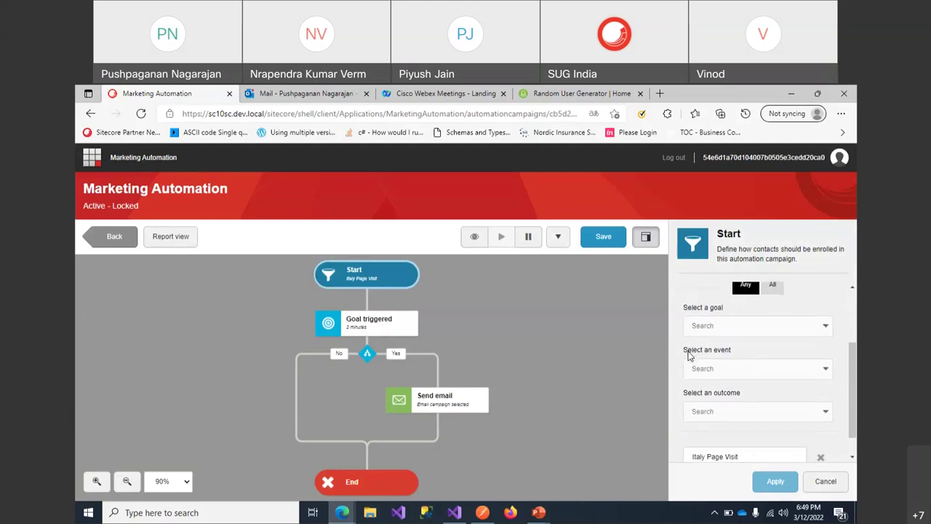
pyautogui.scroll(-1, 689, 353)
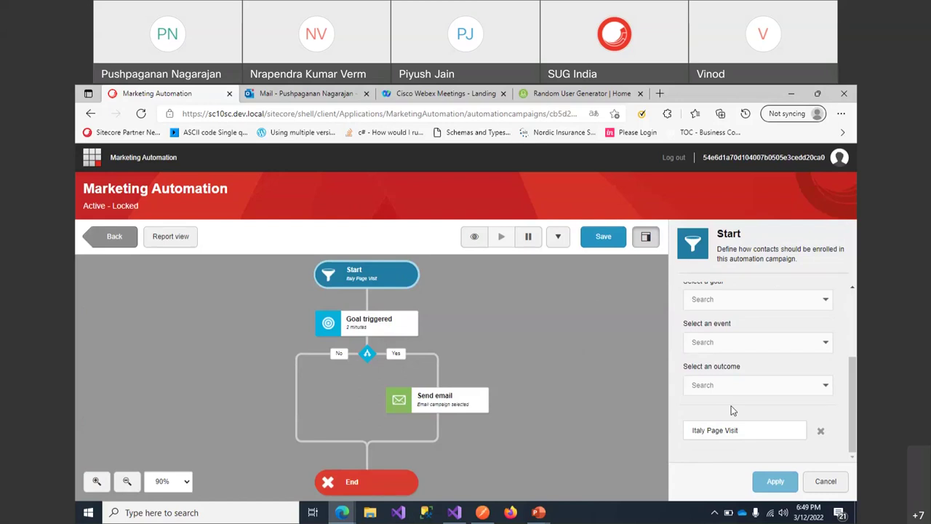
pyautogui.click(362, 332)
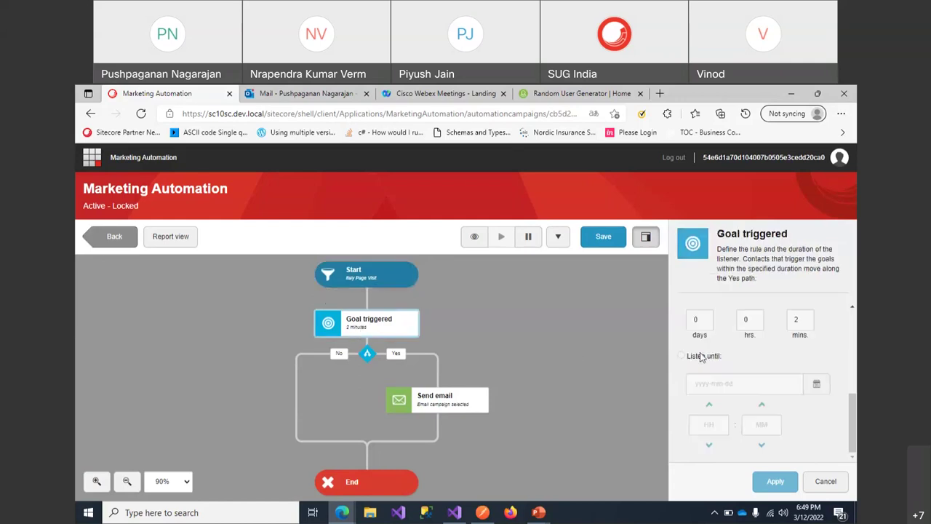
pyautogui.scroll(5, 701, 352)
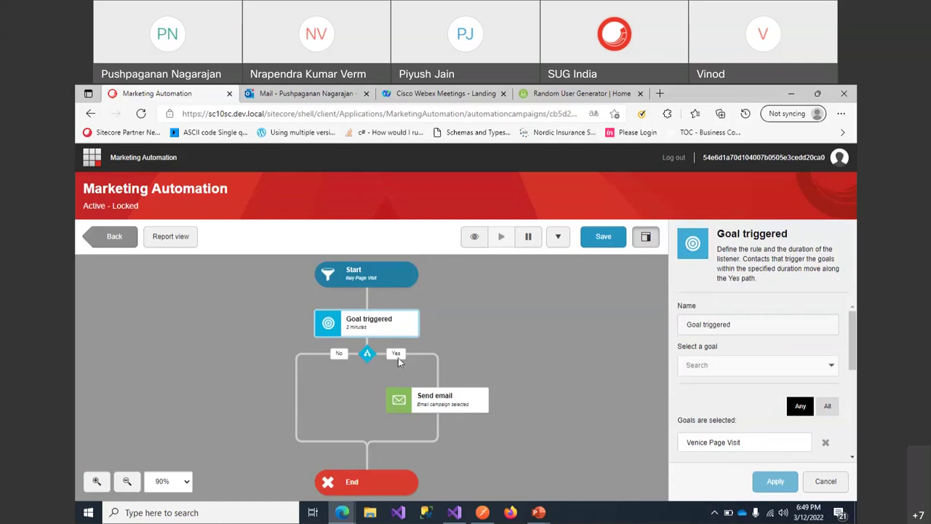
pyautogui.click(443, 407)
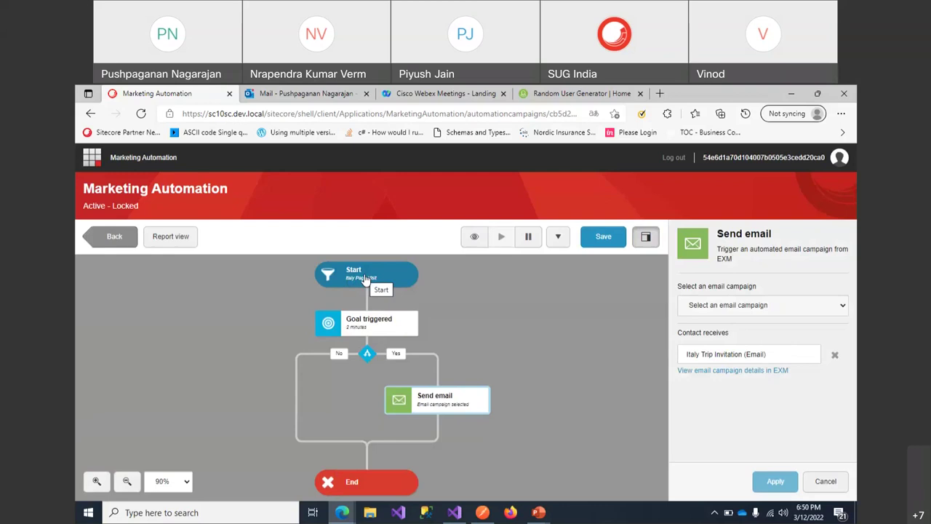
pyautogui.click(366, 279)
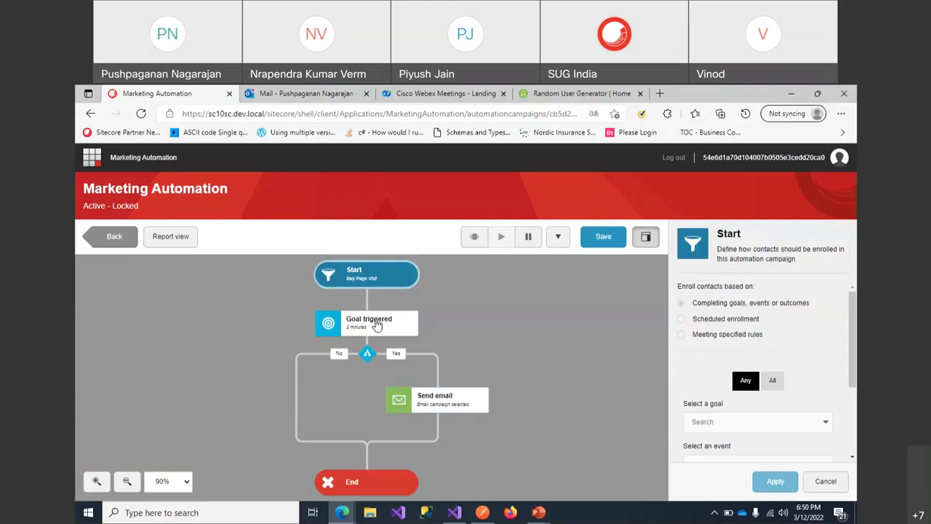
# Step: Create a new blank automation campaign from the campaigns dashboard
pyautogui.click(116, 237)
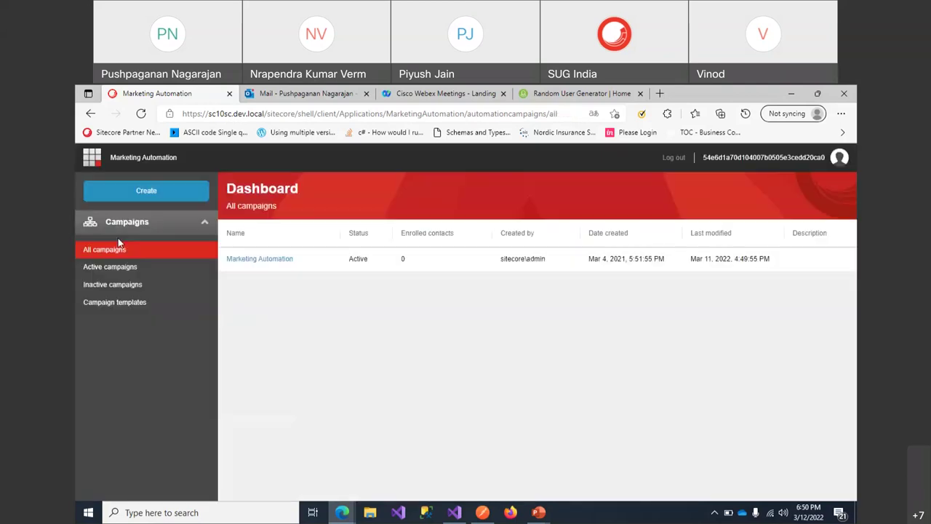
pyautogui.click(154, 194)
pyautogui.click(265, 208)
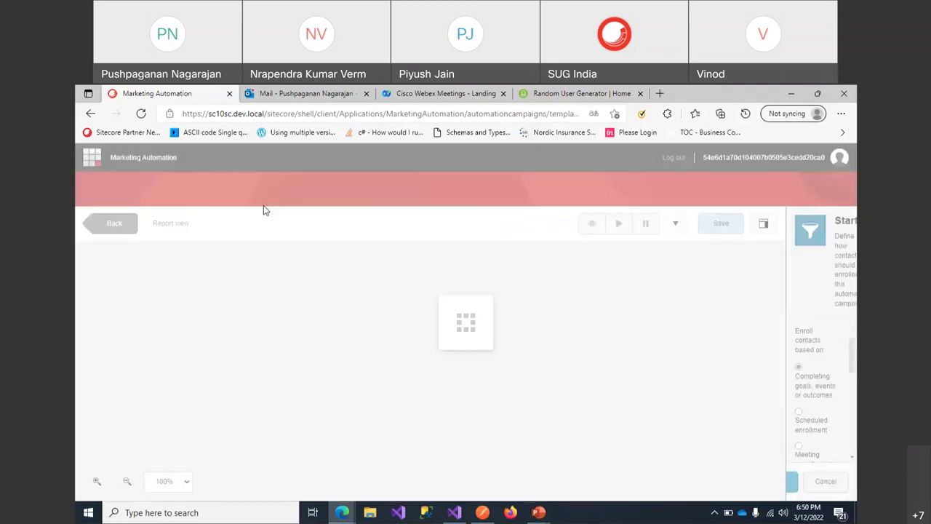
# Step: Add a Custom listener step to the campaign and open its Create rule editor
pyautogui.scroll(-5, 738, 412)
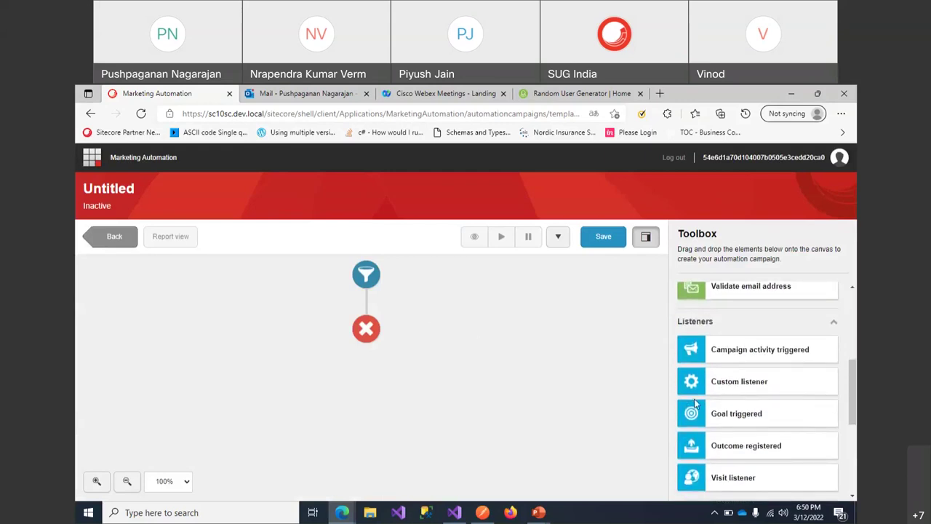
pyautogui.moveTo(731, 383); pyautogui.dragTo(372, 306)
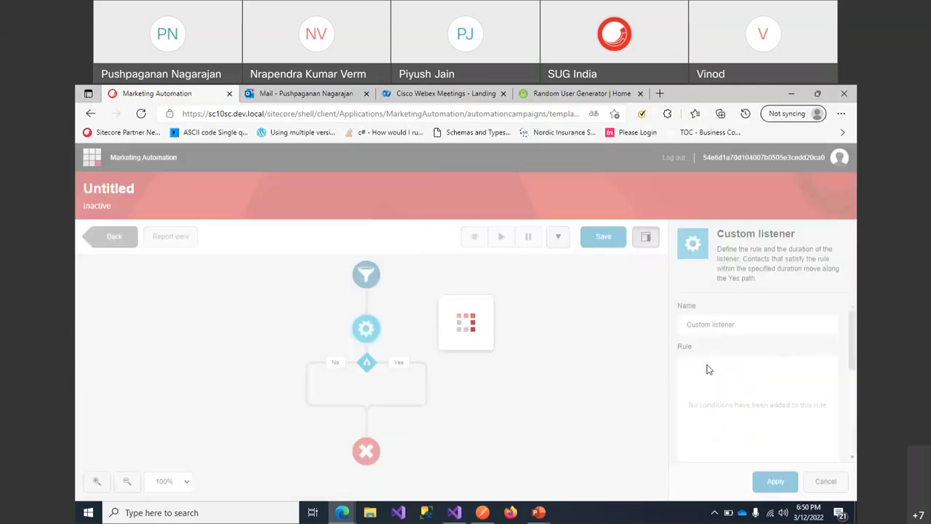
pyautogui.click(710, 402)
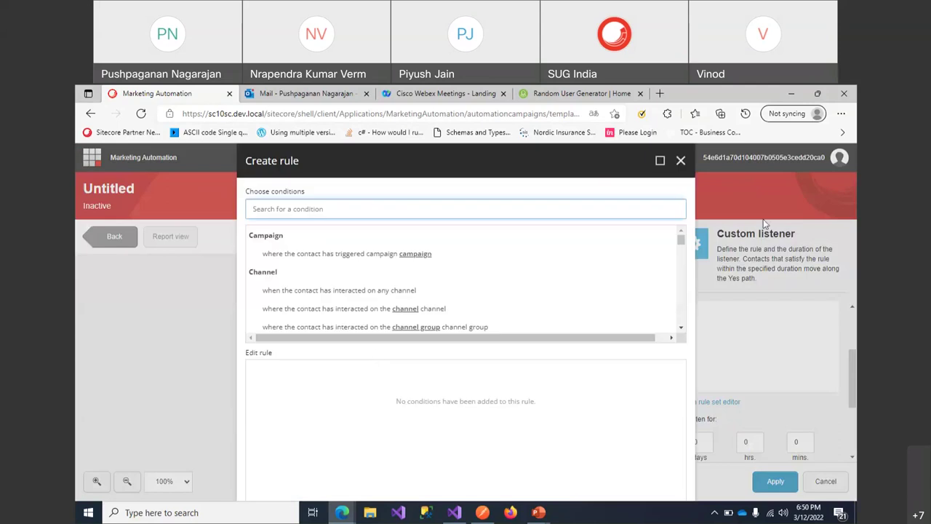
pyautogui.write('contact')
pyautogui.press('Escape')
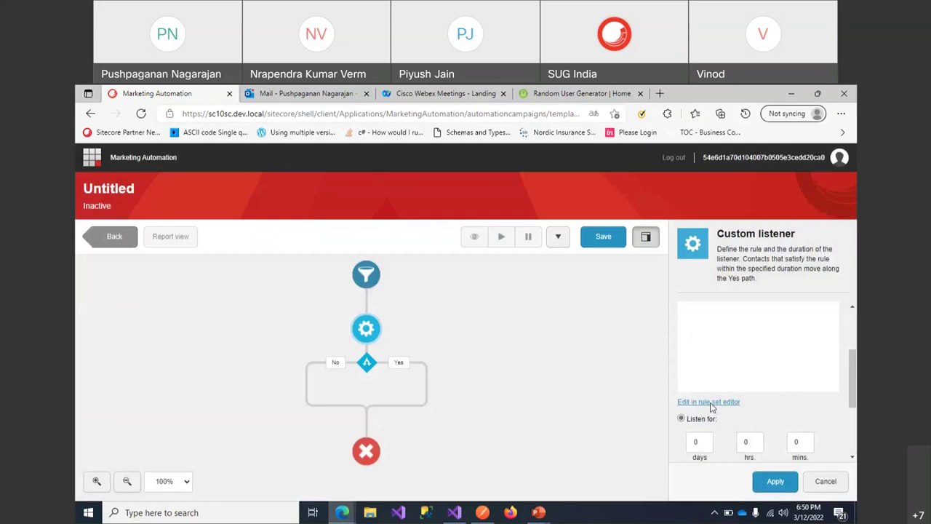
pyautogui.click(709, 402)
pyautogui.write('con')
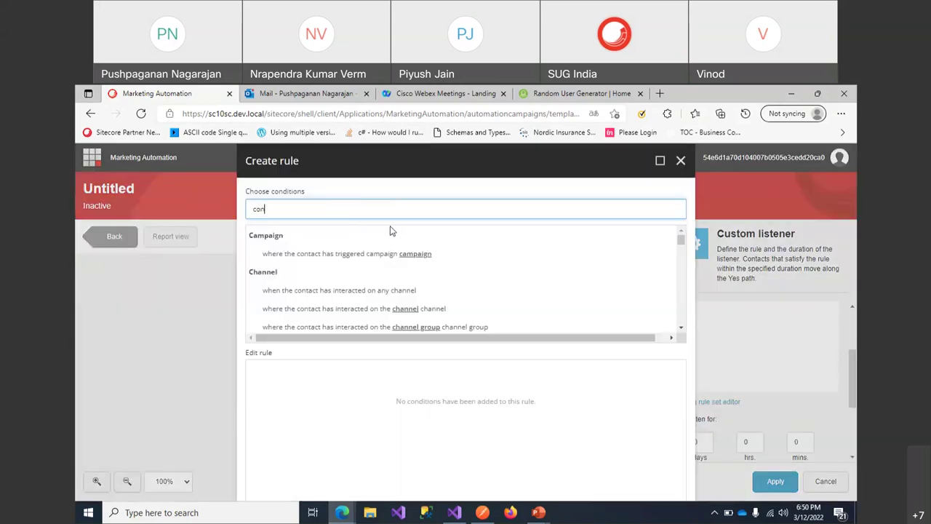
pyautogui.write('tact')
pyautogui.hotkey('ctrl', 'a')
pyautogui.press('BackSpace')
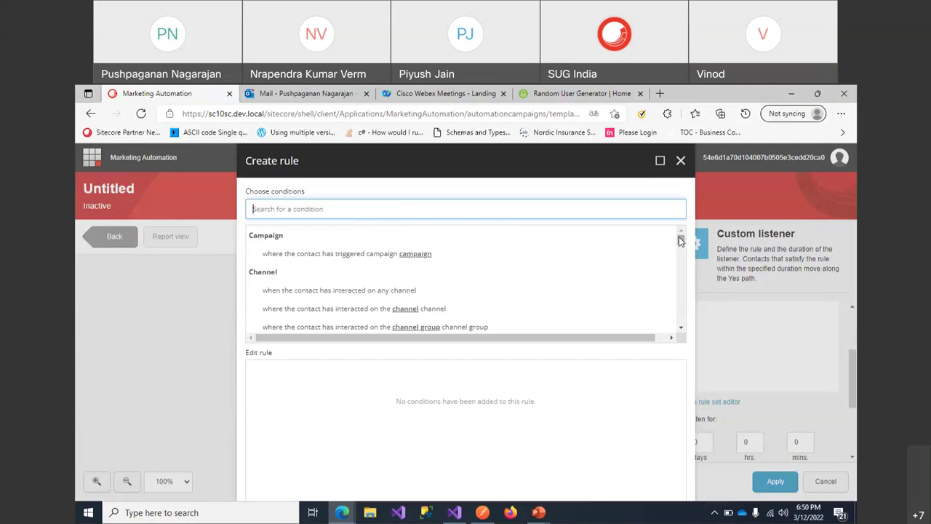
pyautogui.moveTo(681, 242); pyautogui.dragTo(682, 246)
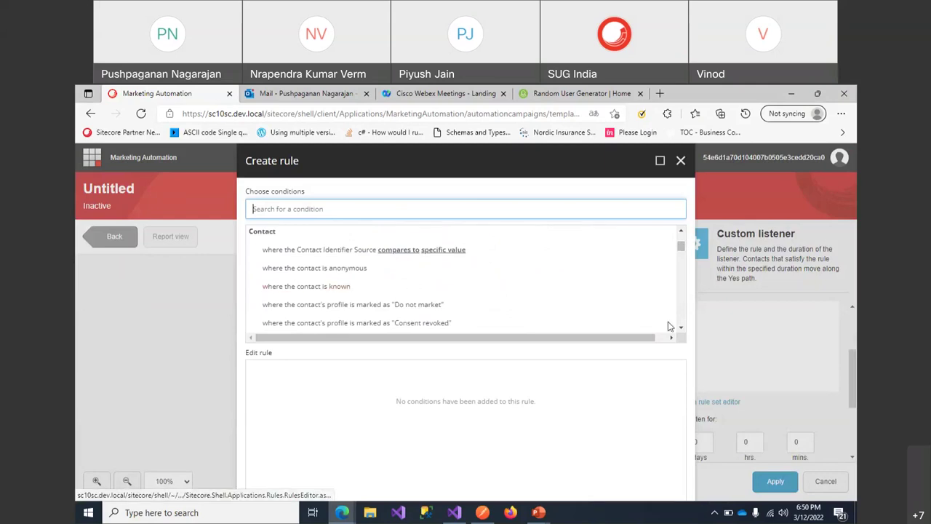
pyautogui.click(682, 328)
pyautogui.click(682, 328)
pyautogui.click(682, 328)
pyautogui.click(682, 328)
pyautogui.click(682, 328)
pyautogui.click(682, 328)
pyautogui.click(682, 328)
pyautogui.click(681, 328)
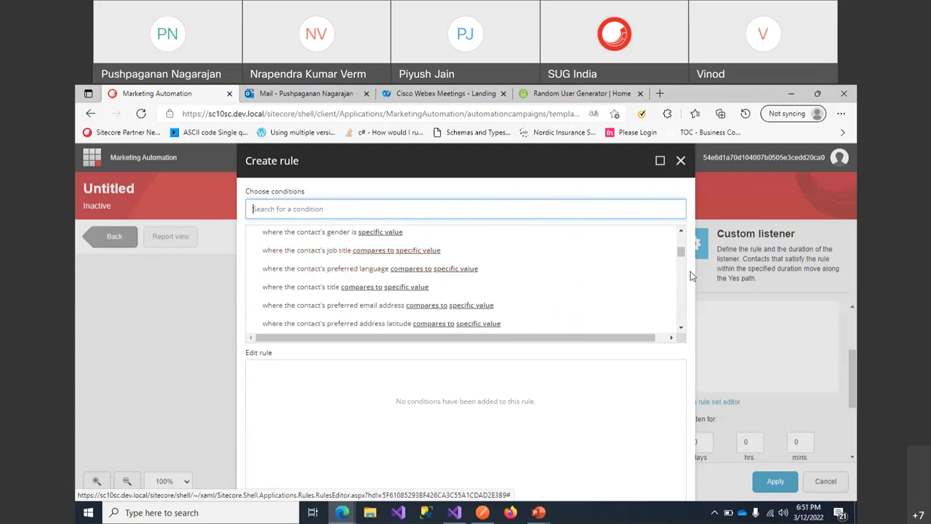
pyautogui.click(682, 328)
pyautogui.click(681, 328)
pyautogui.click(681, 327)
pyautogui.click(681, 328)
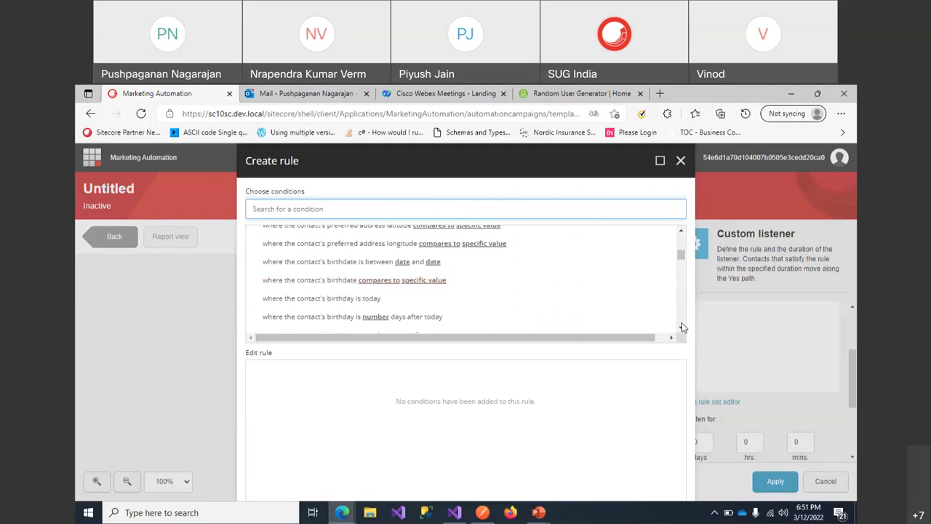
pyautogui.click(681, 327)
pyautogui.click(682, 327)
pyautogui.click(681, 328)
pyautogui.click(682, 327)
pyautogui.click(682, 328)
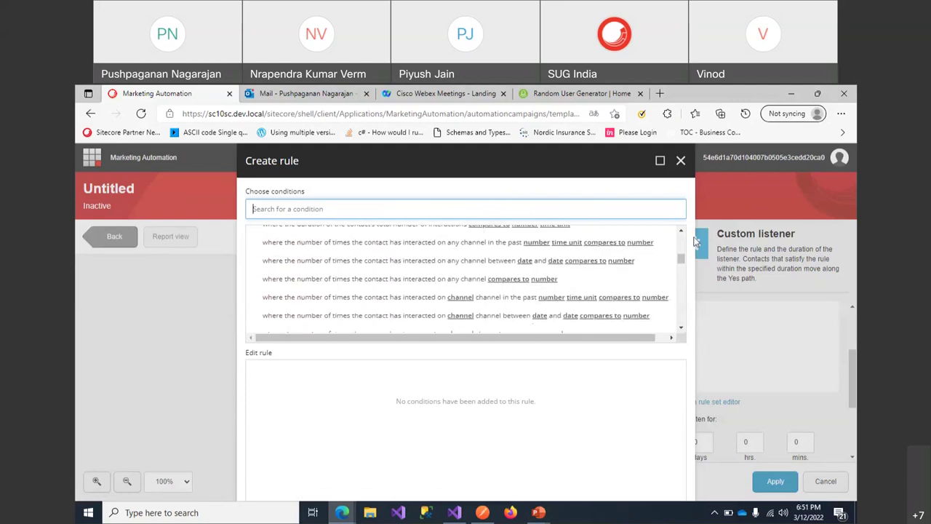
pyautogui.click(682, 231)
pyautogui.click(682, 231)
pyautogui.click(682, 231)
pyautogui.click(682, 232)
pyautogui.click(682, 231)
pyautogui.click(681, 231)
pyautogui.click(682, 232)
pyautogui.click(682, 232)
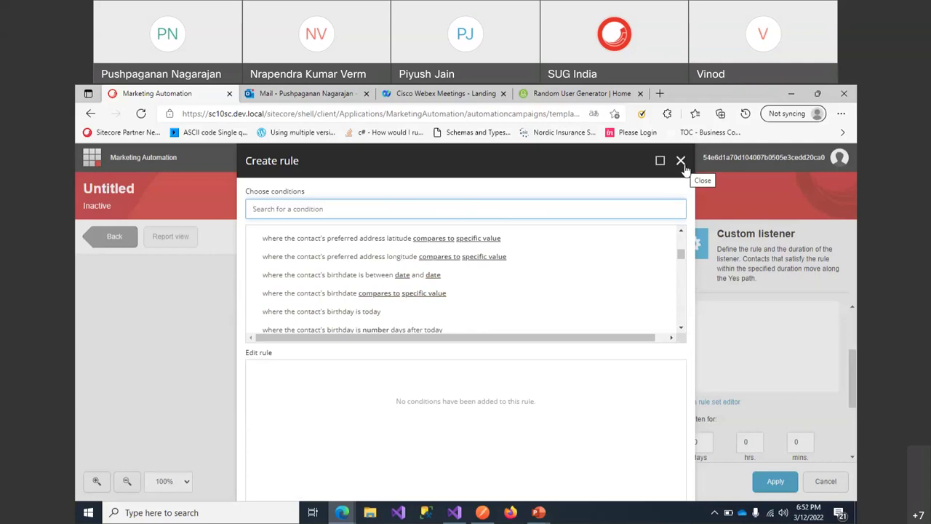
pyautogui.click(681, 161)
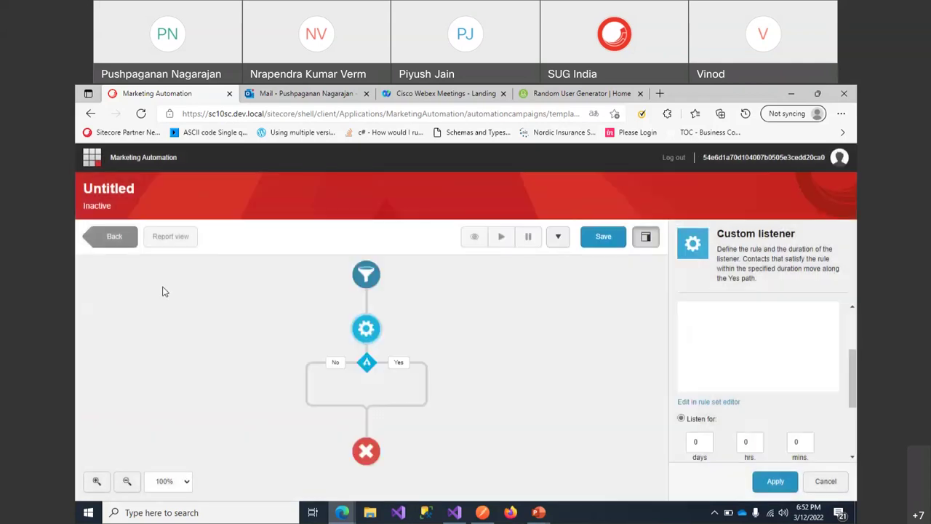
# Step: Discard the untitled campaign and reopen the Marketing Automation campaign with element names, zoomed to 80%
pyautogui.click(119, 246)
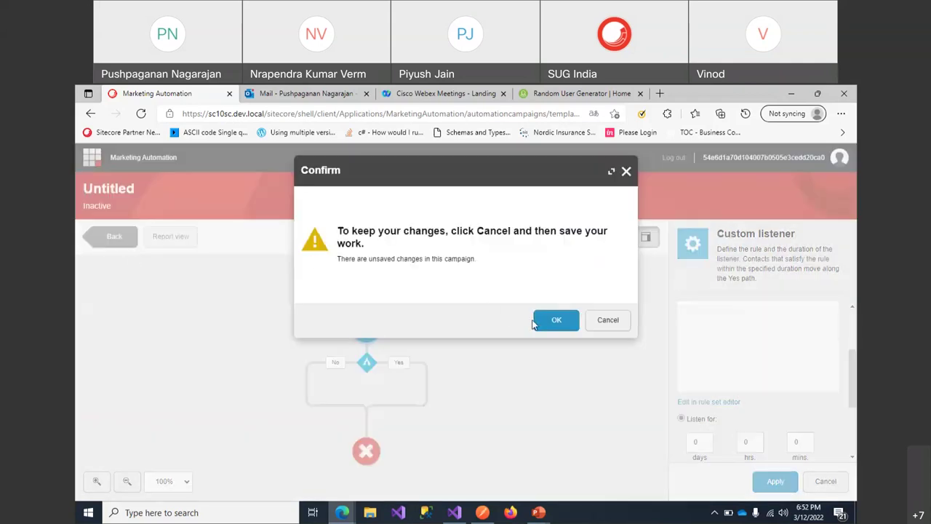
pyautogui.click(556, 320)
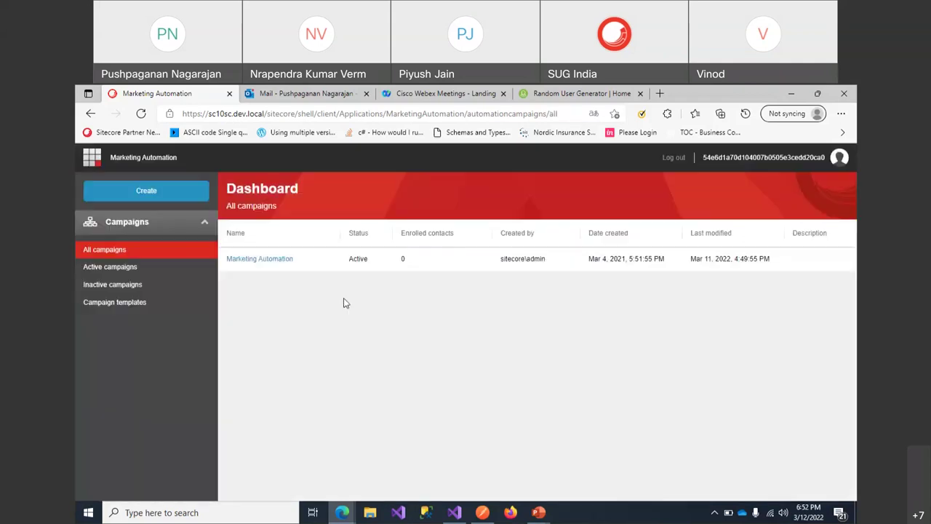
pyautogui.click(244, 260)
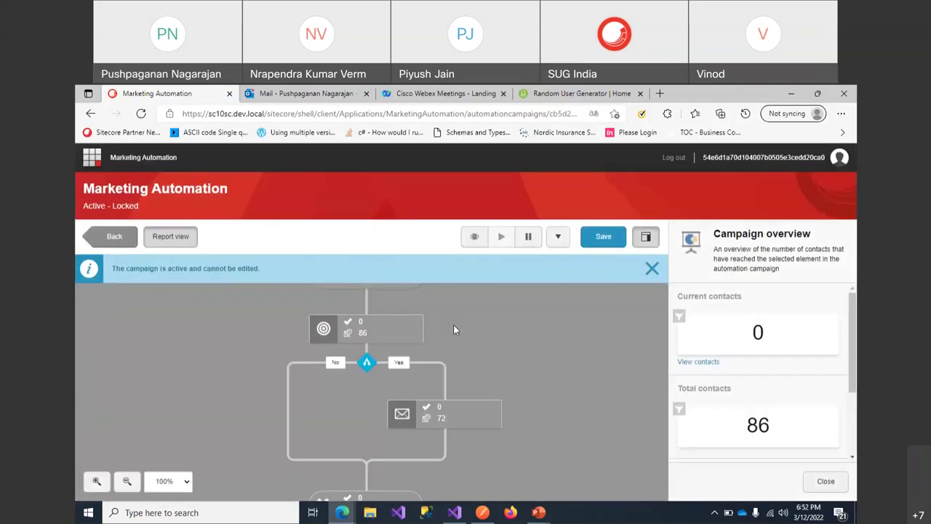
pyautogui.click(172, 238)
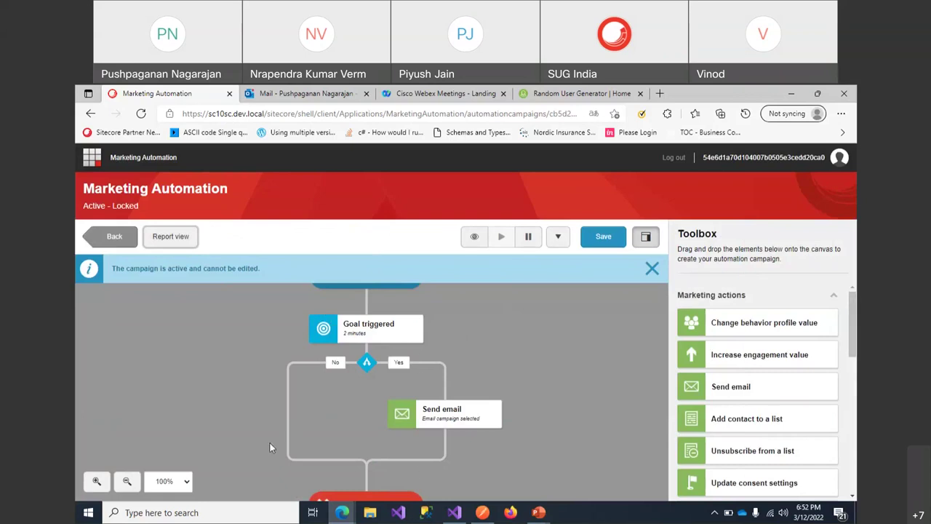
pyautogui.click(128, 481)
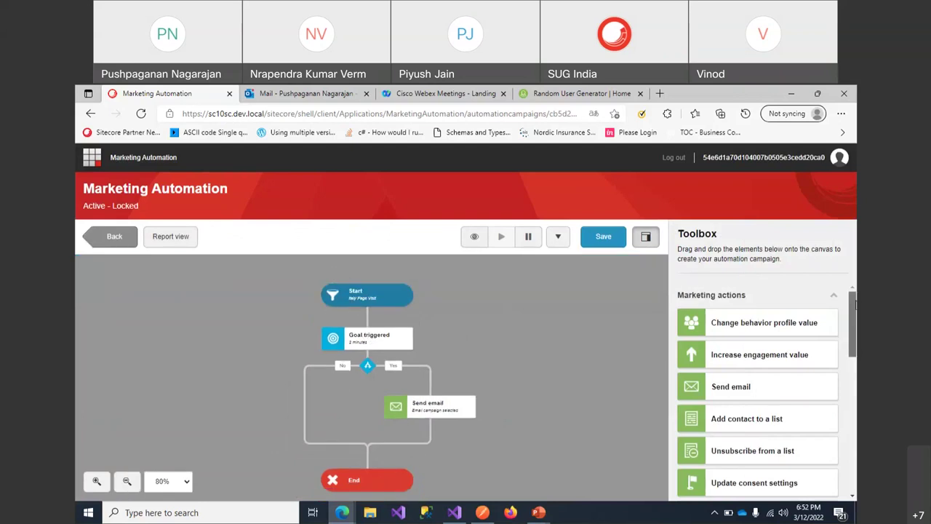
# Step: Scroll through the campaign flow to inspect the Goal triggered, Send email and End steps
pyautogui.scroll(-5, 855, 304)
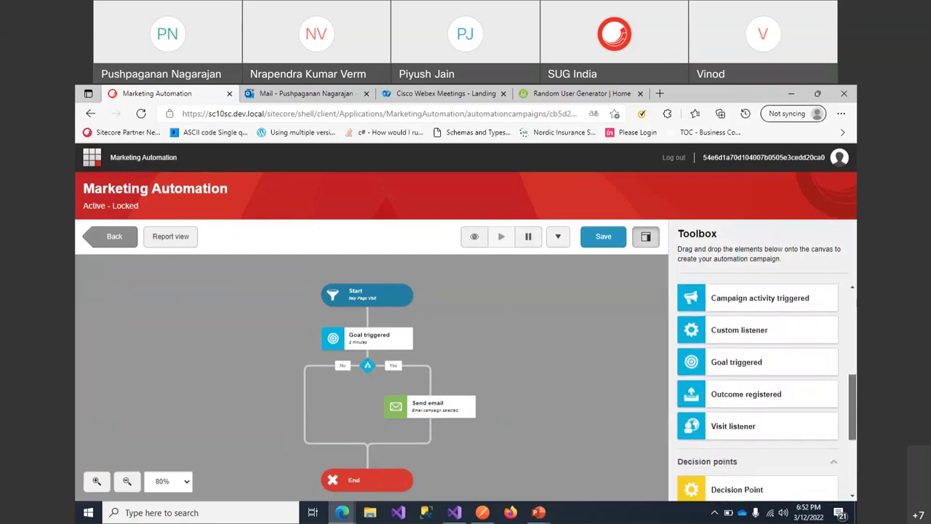
pyautogui.scroll(5, 734, 302)
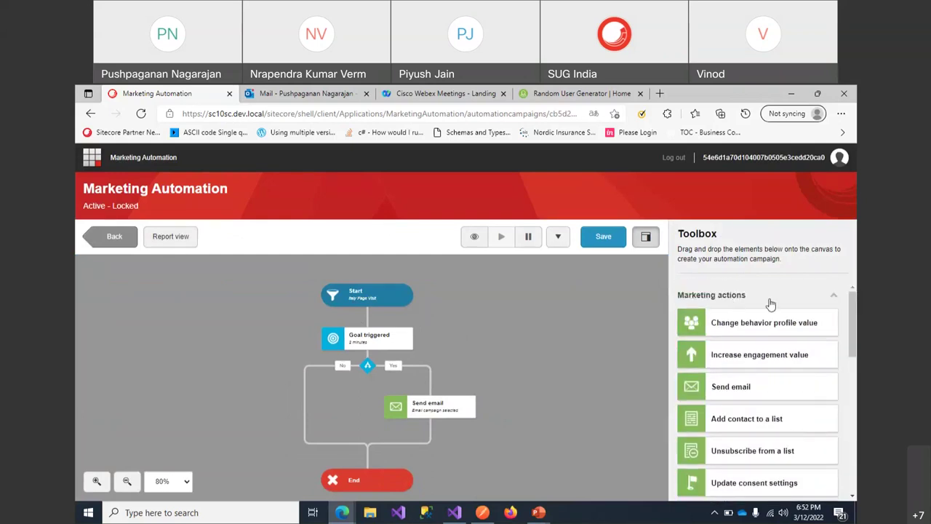
pyautogui.scroll(-5, 853, 320)
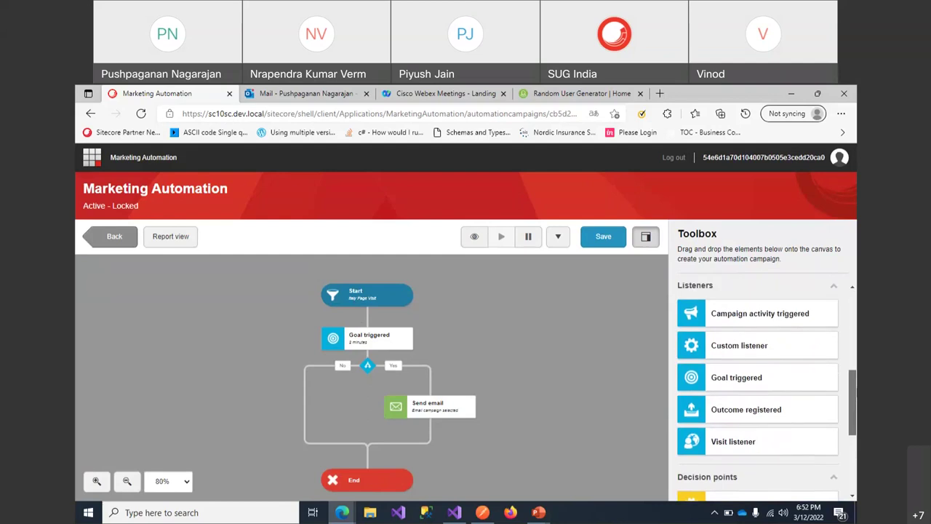
pyautogui.scroll(1, 752, 319)
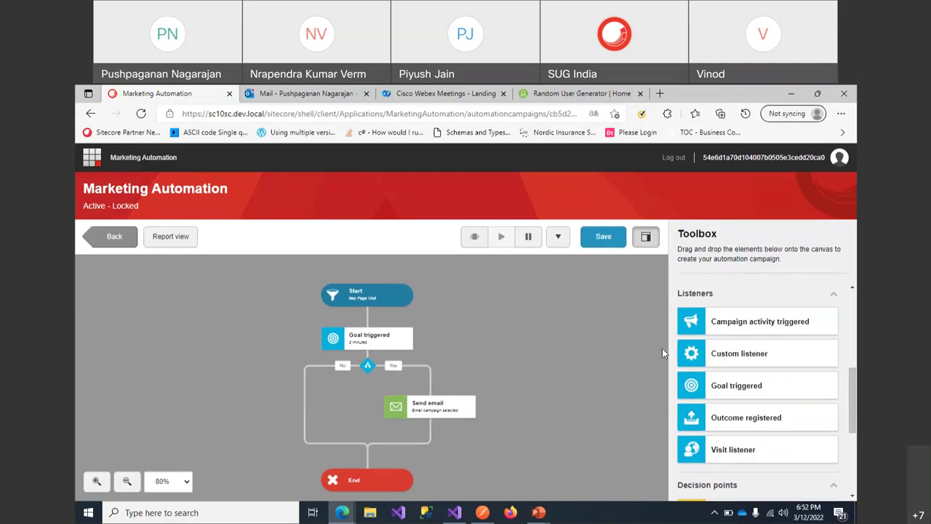
pyautogui.scroll(3, 803, 337)
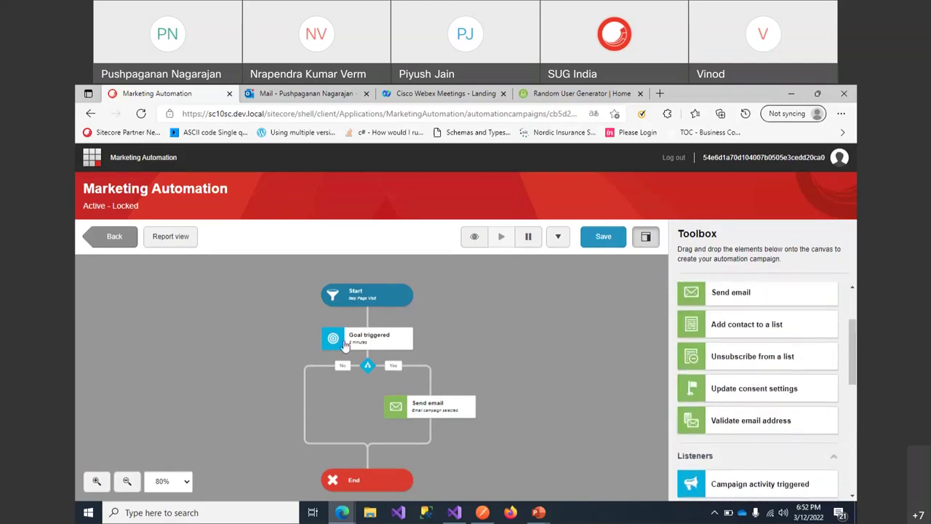
pyautogui.scroll(2, 770, 338)
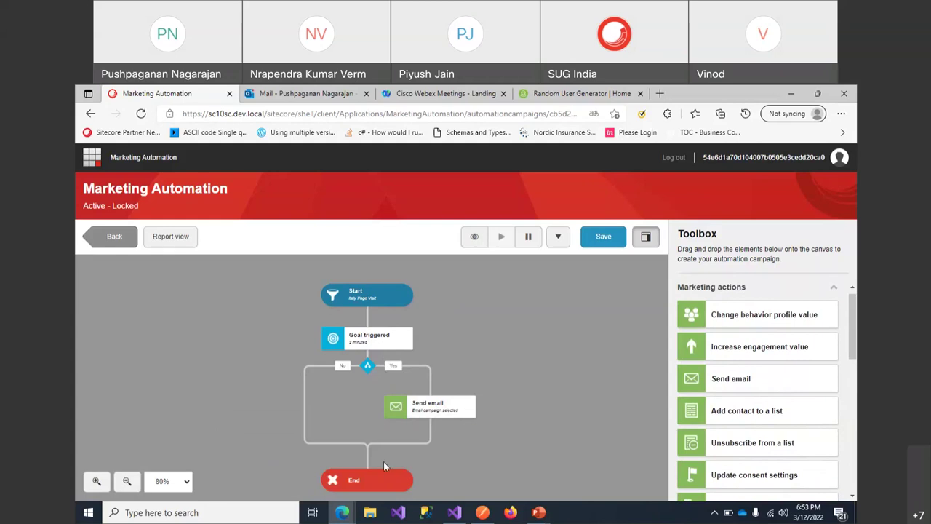
pyautogui.scroll(-1, 804, 377)
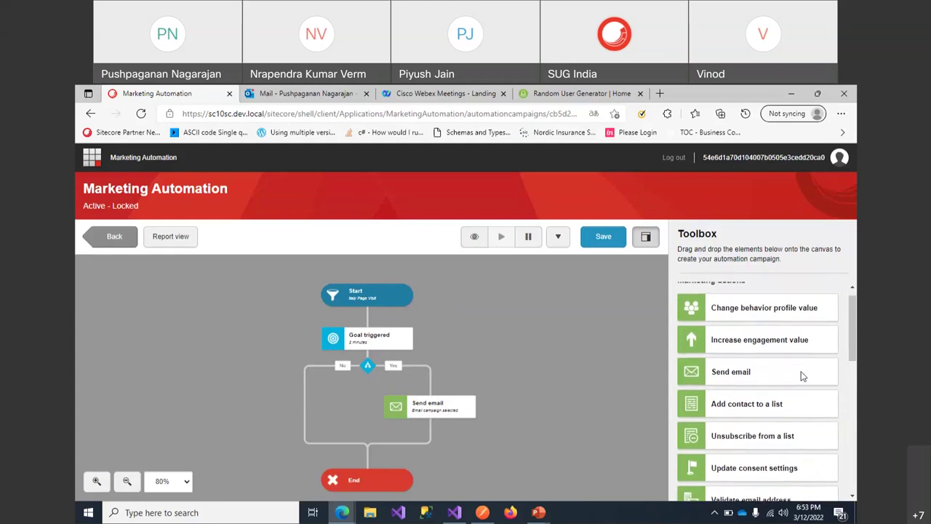
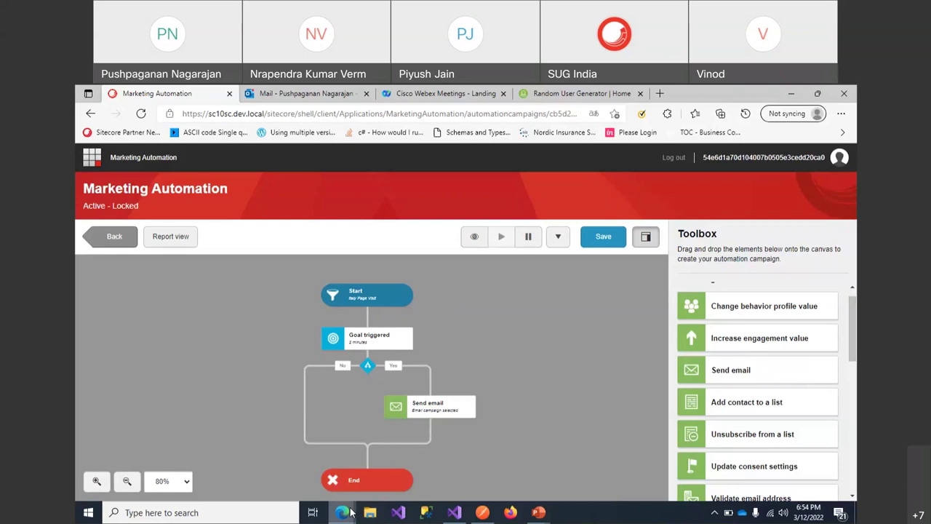
# Step: Check how many contacts reached each campaign step, then return to the editable flow
pyautogui.moveTo(342, 512)
pyautogui.click(178, 238)
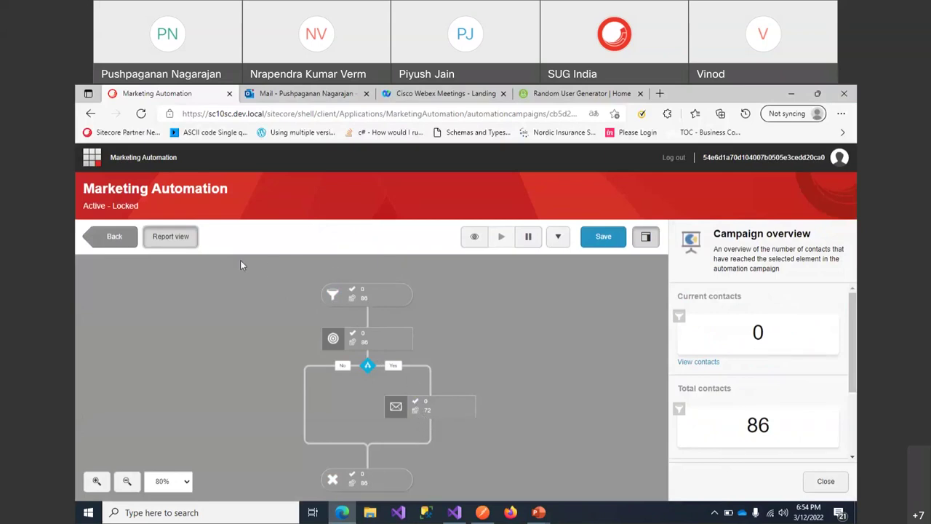
pyautogui.click(186, 235)
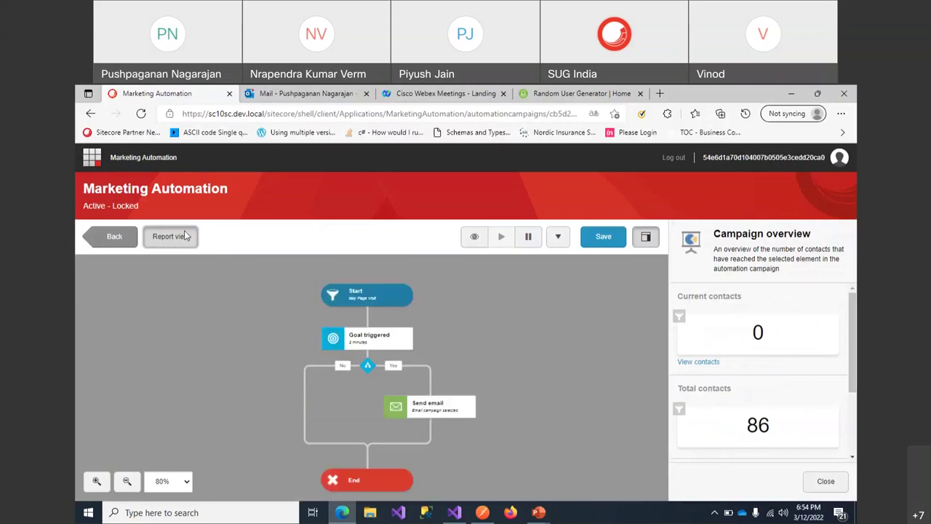
# Step: Load sc10sc.dev.local/LoadContact in a new InPrivate window to identify a fresh contact
pyautogui.hotkey('alt', 'Tab')
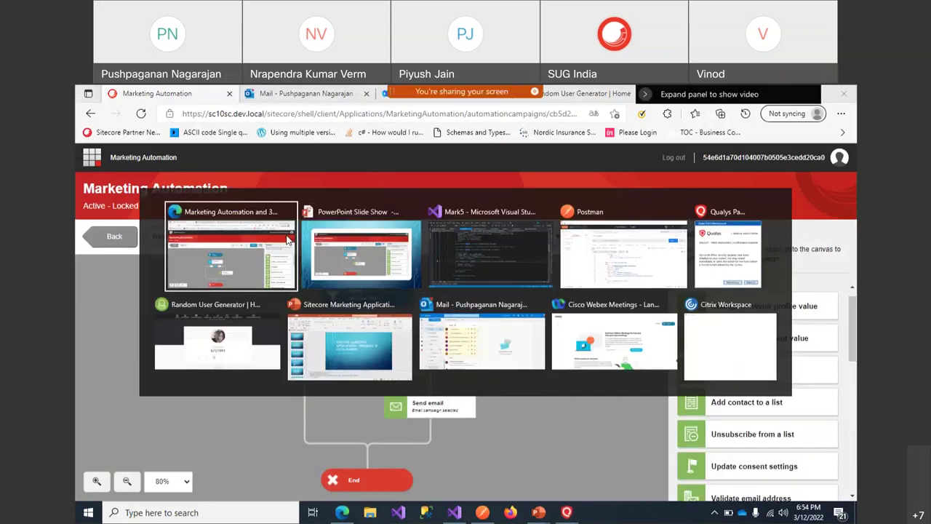
pyautogui.click(288, 240)
pyautogui.hotkey('ctrl', 'shift', 'n')
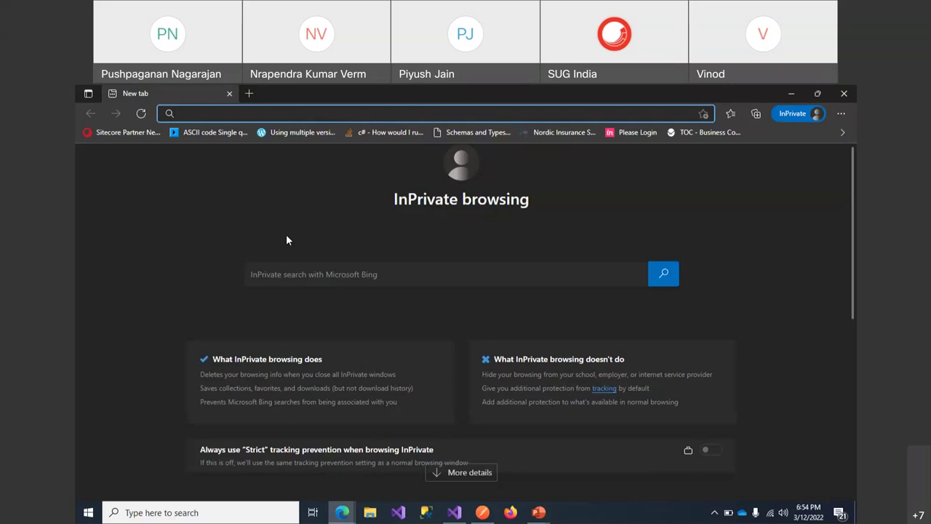
pyautogui.write('sc10sc.dev.local')
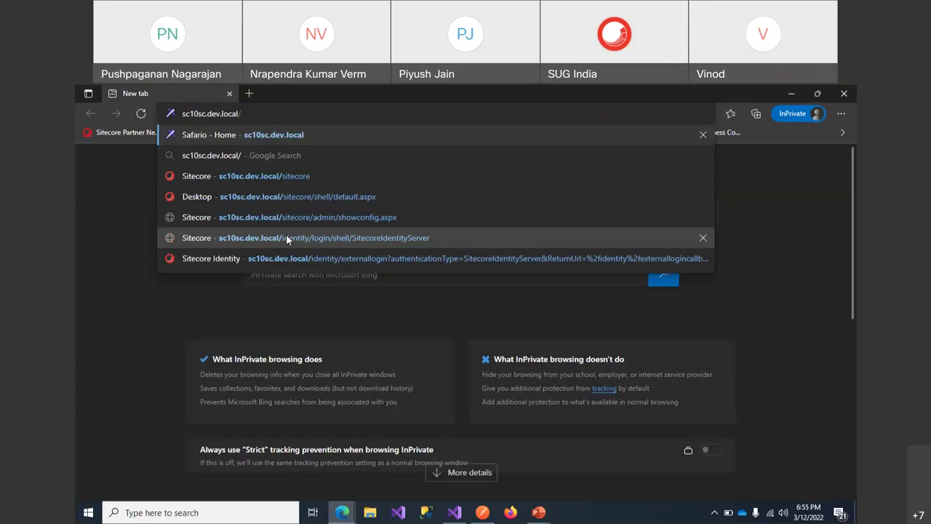
pyautogui.write('/LoadCon')
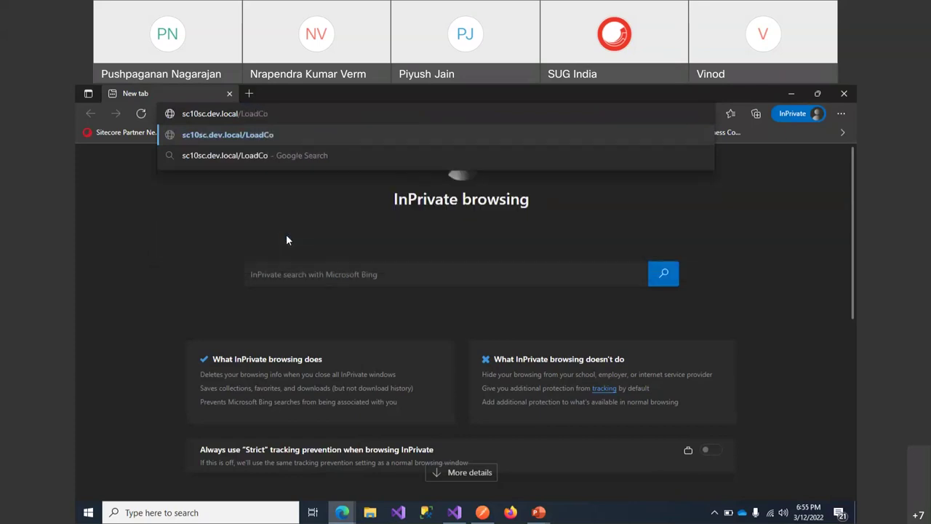
pyautogui.write('tact')
pyautogui.press('Return')
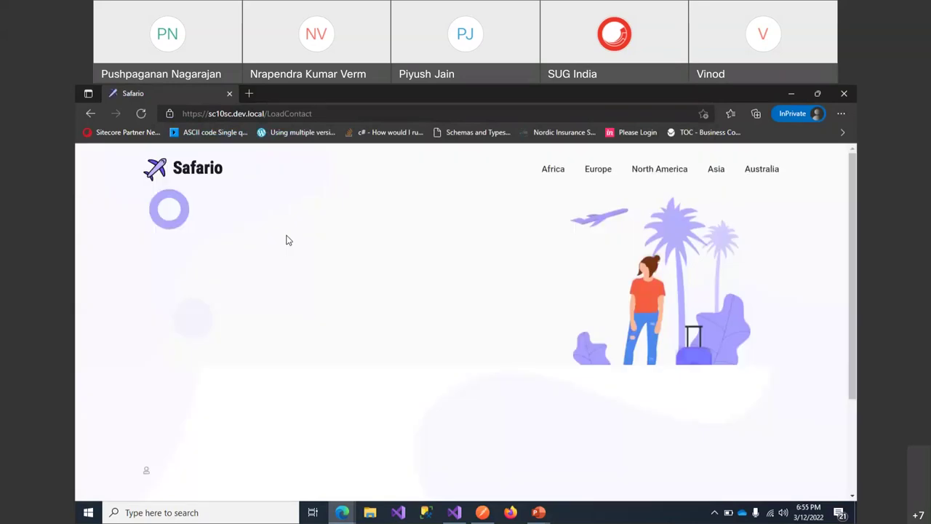
# Step: Visit the Safario Italy page from the home page, then view the campaign report showing 1 current contact
pyautogui.click(195, 177)
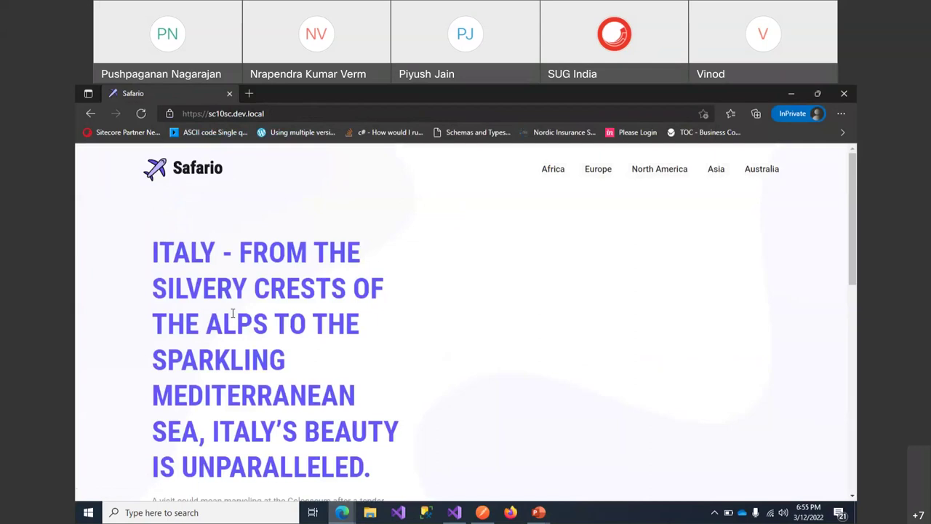
pyautogui.scroll(-2, 232, 314)
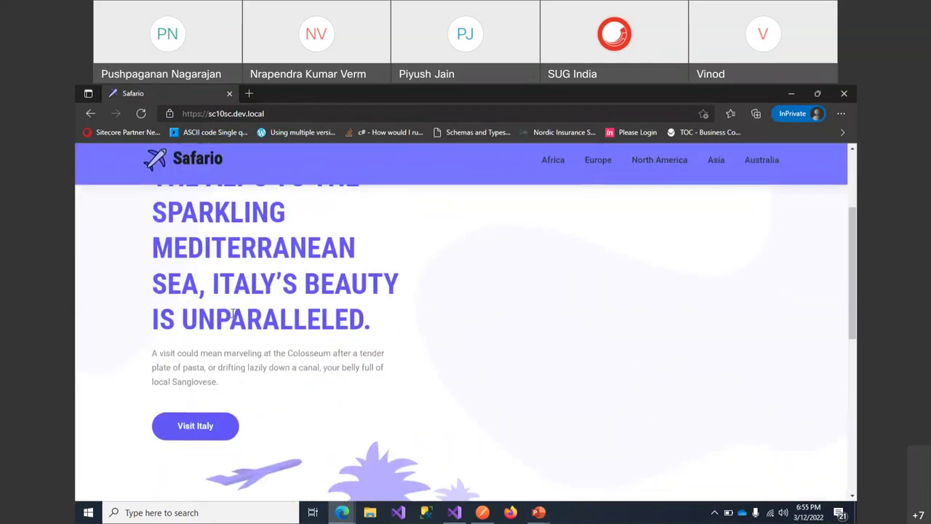
pyautogui.click(222, 424)
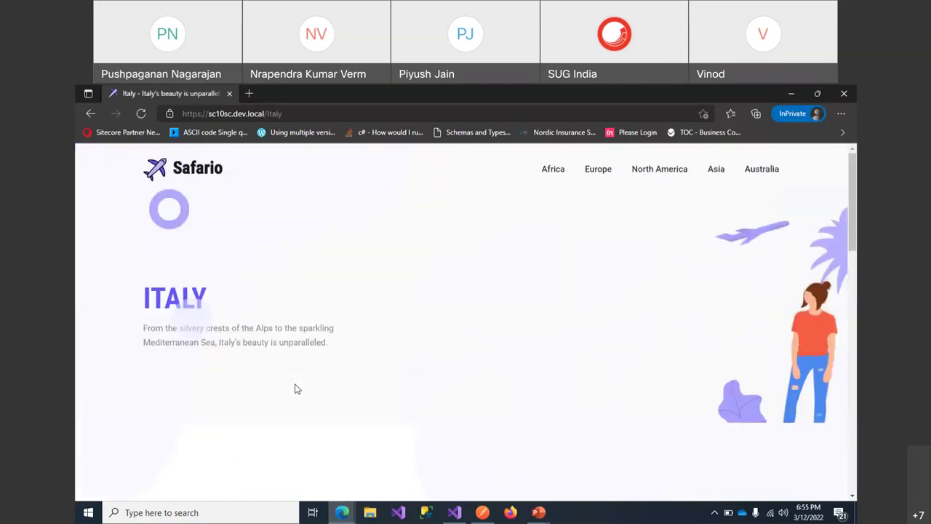
pyautogui.scroll(-6, 297, 389)
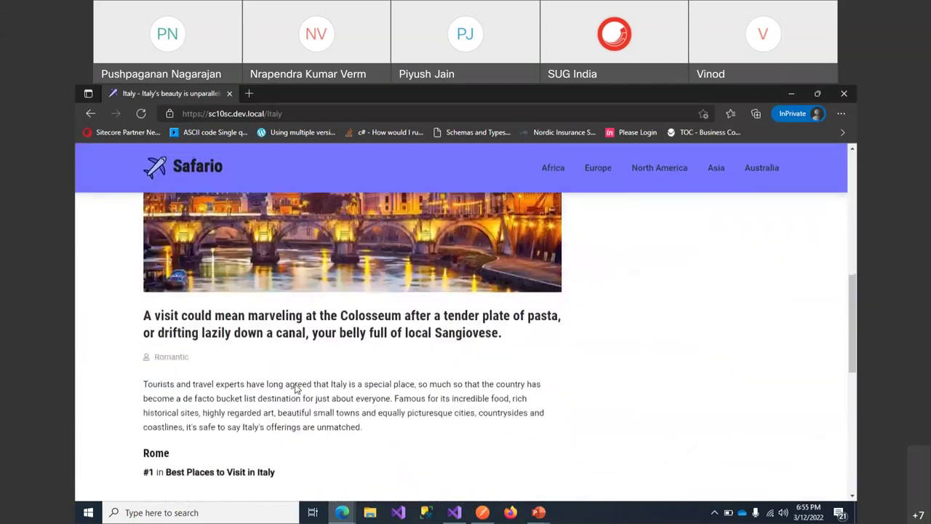
pyautogui.hotkey('alt', 'Tab')
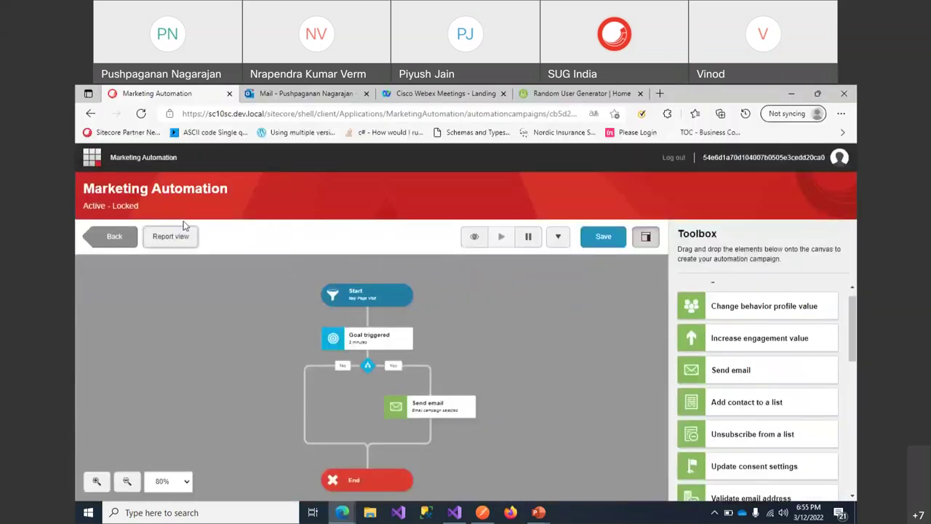
pyautogui.click(175, 236)
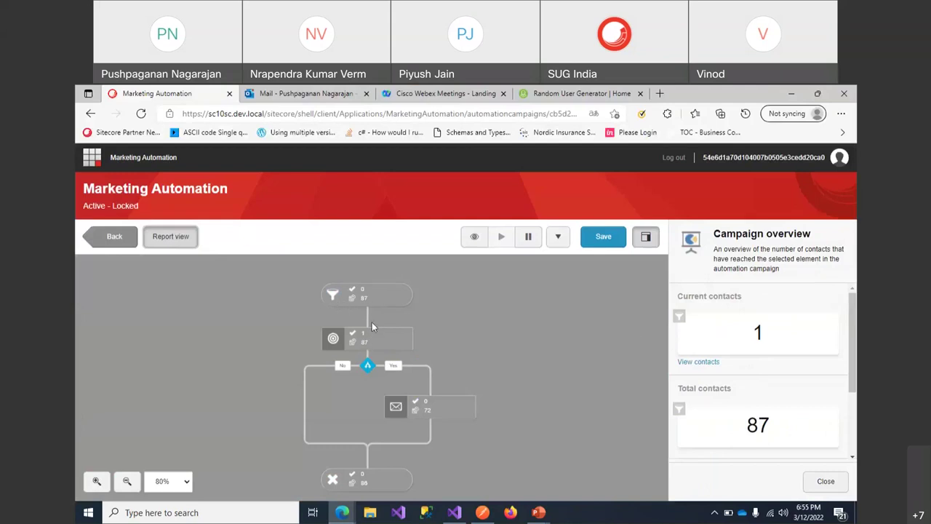
# Step: Open the Goal triggered step and confirm it listens for 0 days 0 hrs 2 mins
pyautogui.moveTo(369, 341)
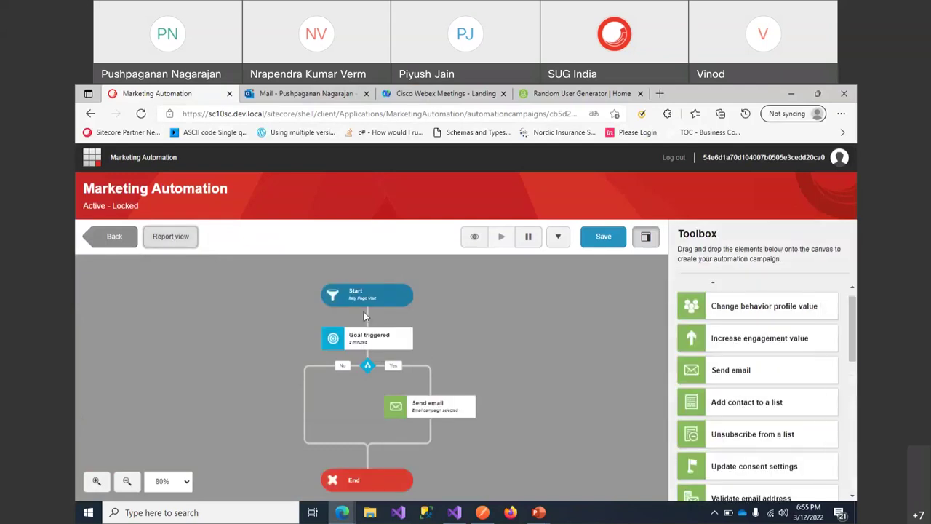
pyautogui.click(369, 341)
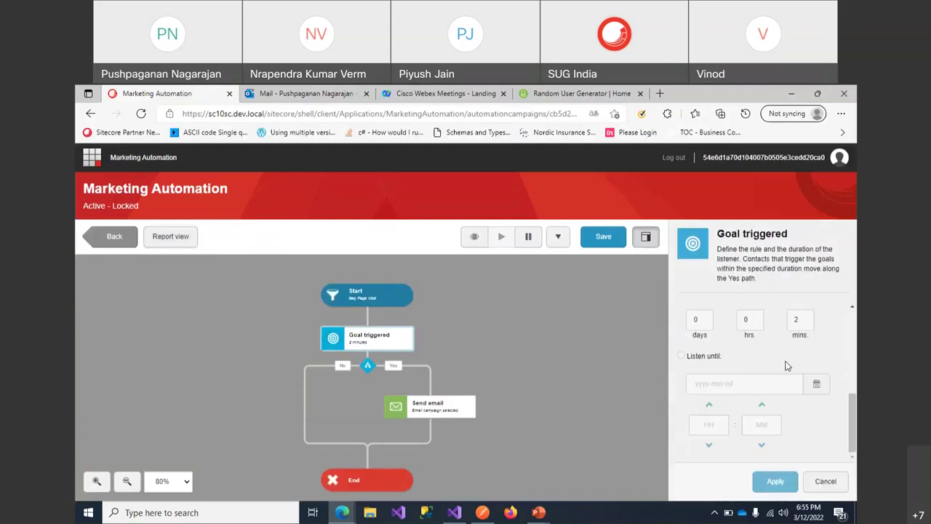
pyautogui.scroll(2, 786, 366)
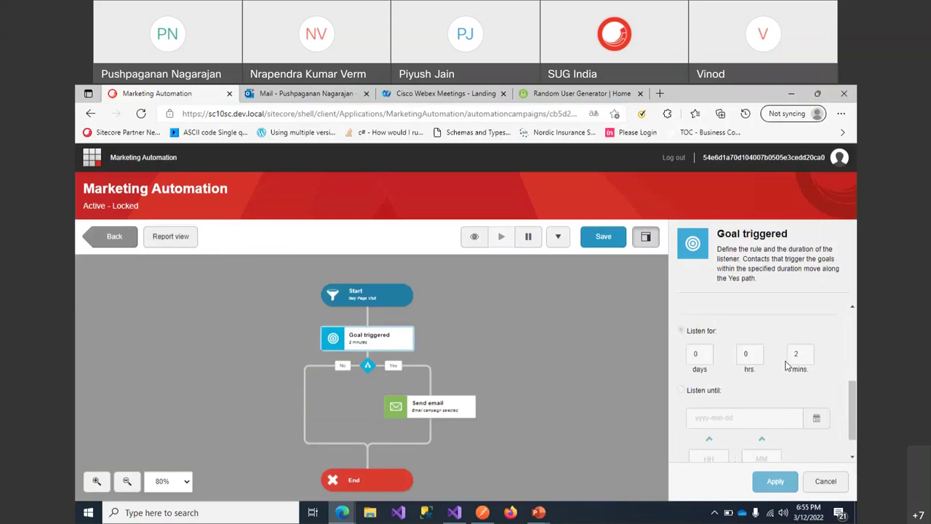
pyautogui.scroll(-2, 722, 374)
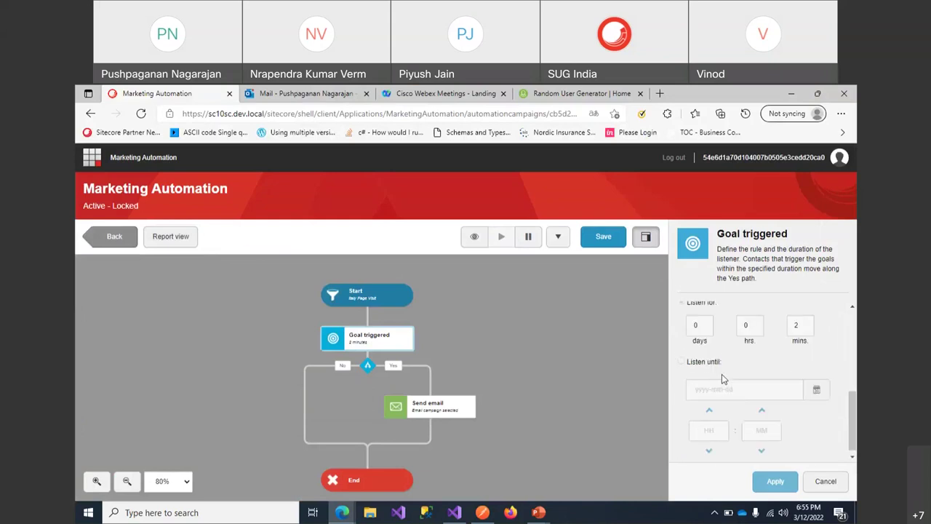
pyautogui.scroll(1, 722, 374)
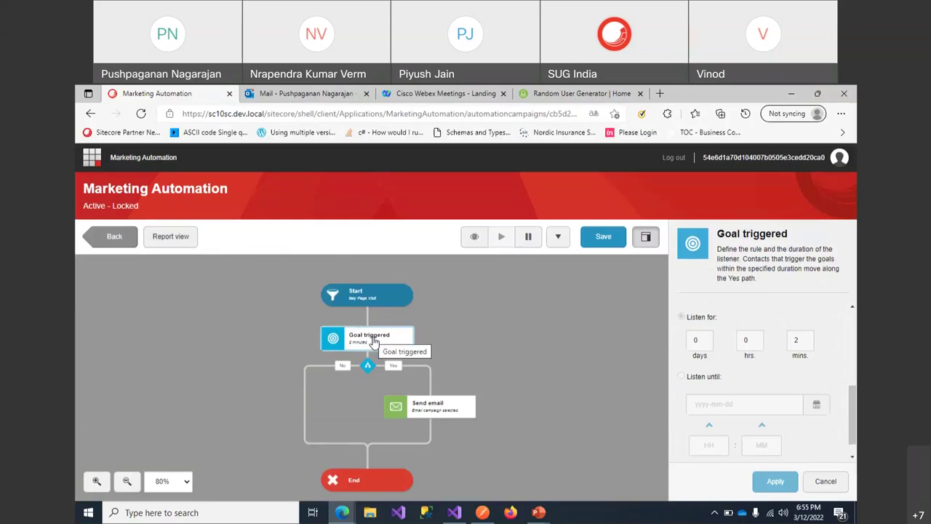
pyautogui.scroll(-1, 679, 349)
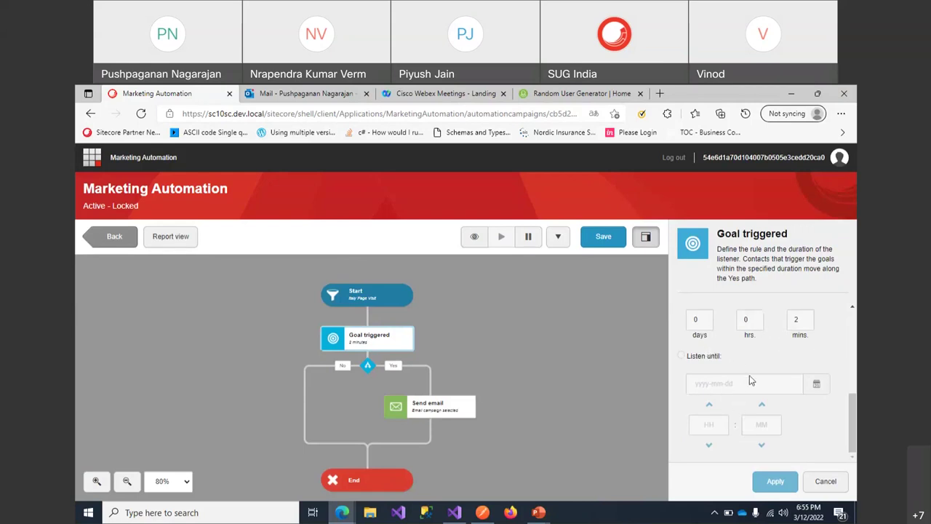
pyautogui.scroll(1, 755, 365)
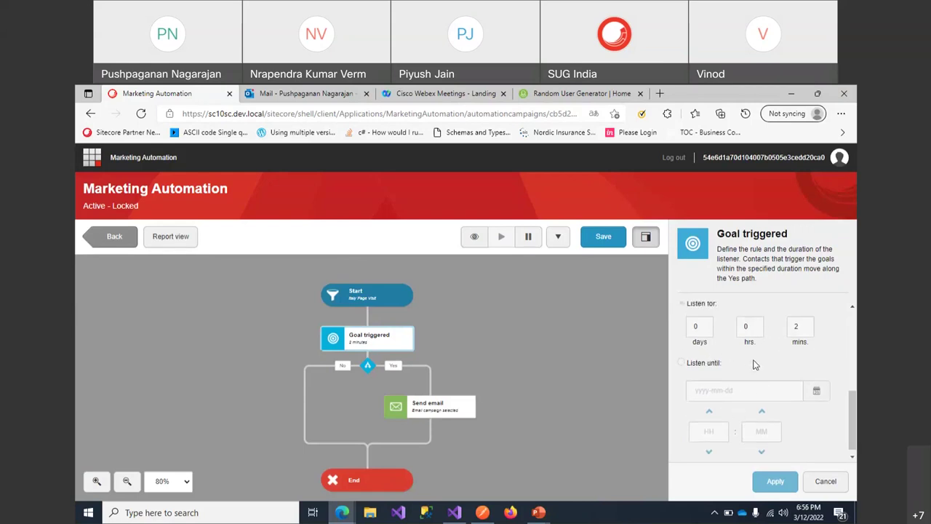
pyautogui.hotkey('alt', 'Tab')
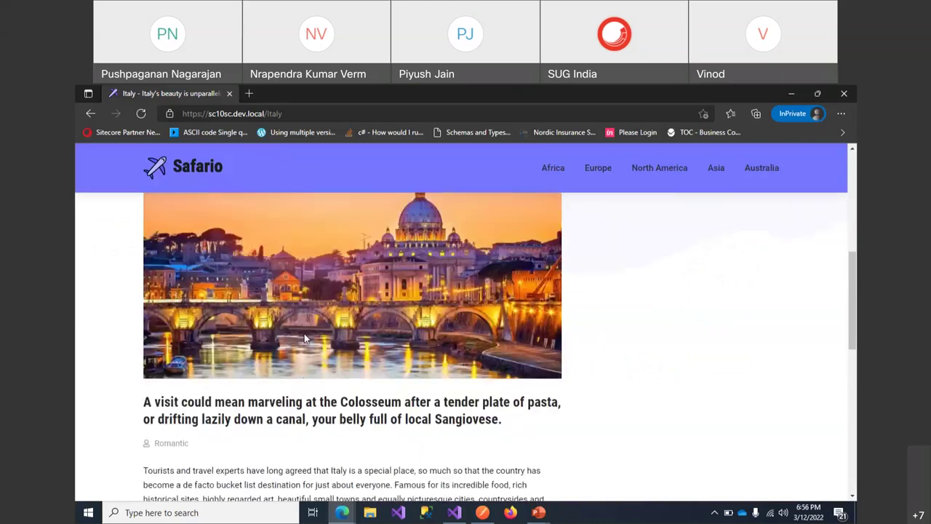
pyautogui.scroll(-10, 304, 336)
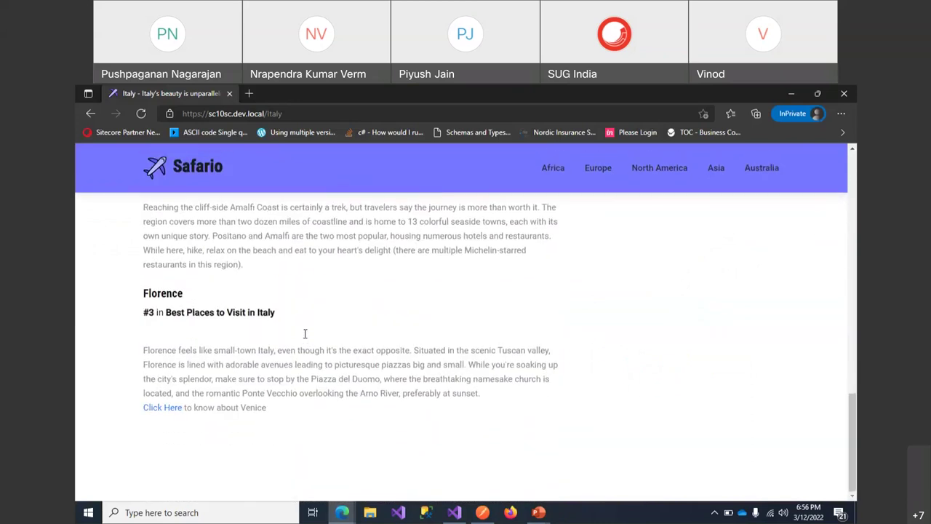
pyautogui.click(171, 411)
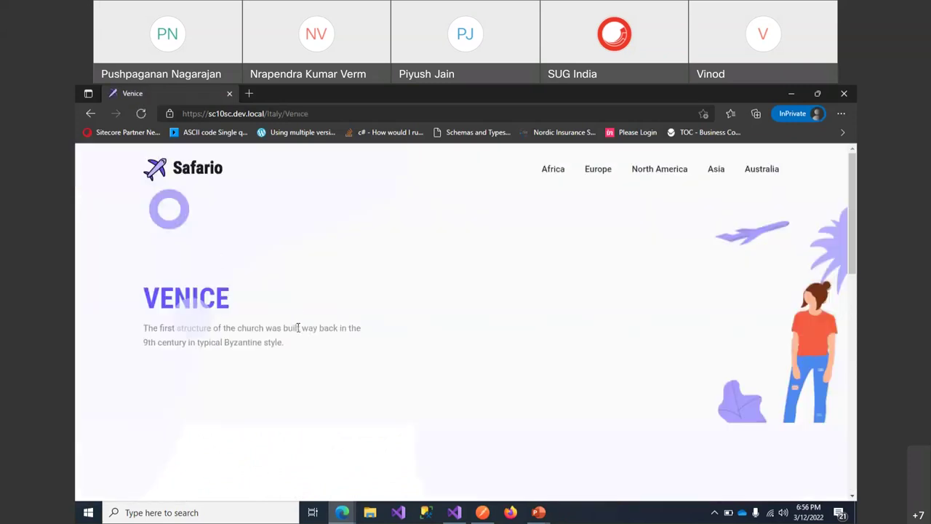
pyautogui.scroll(-1, 276, 354)
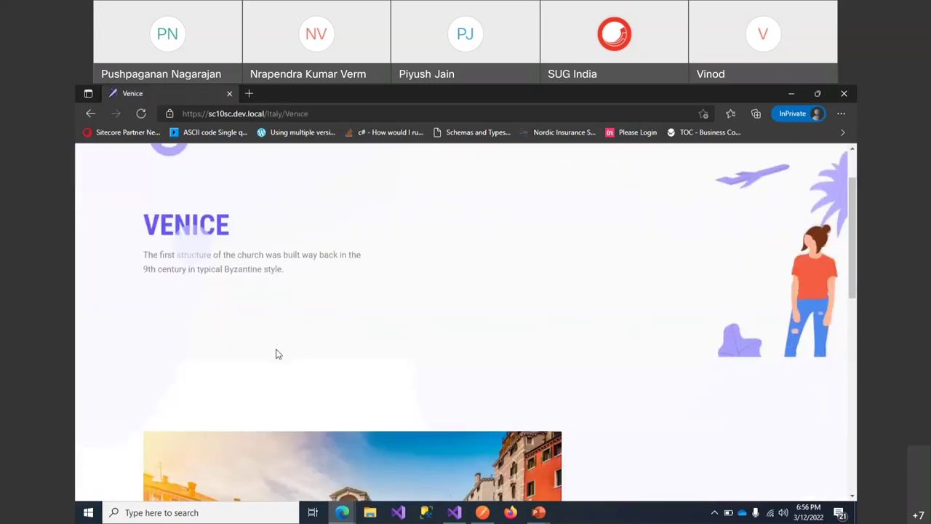
pyautogui.scroll(-7, 276, 354)
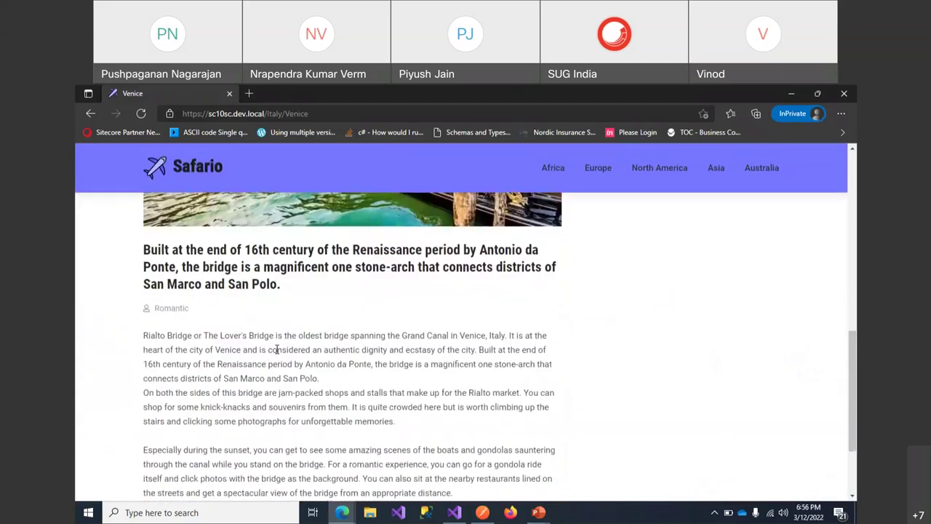
pyautogui.scroll(4, 276, 355)
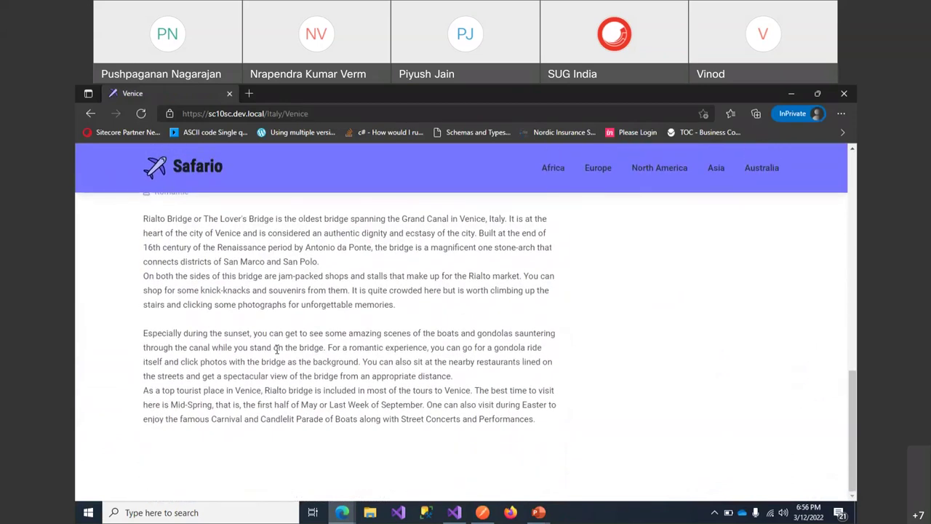
pyautogui.scroll(5, 277, 349)
pyautogui.moveTo(595, 186)
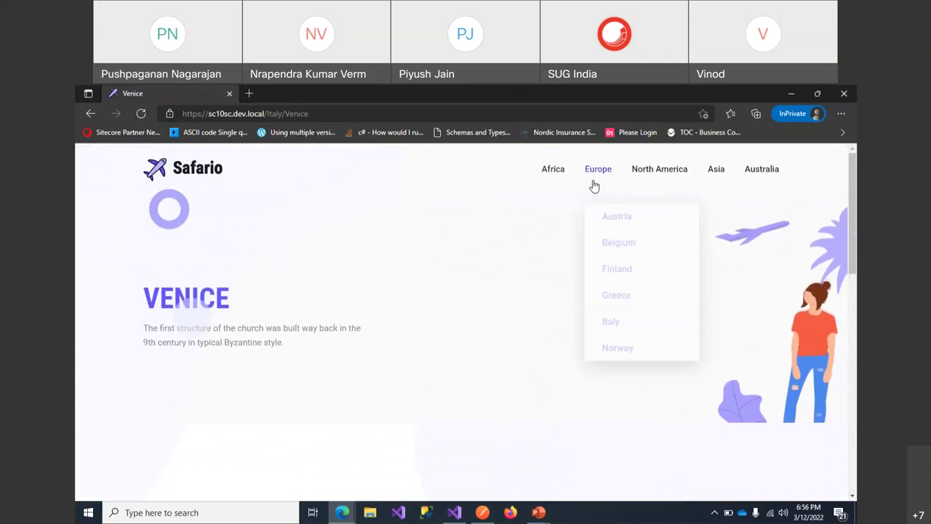
pyautogui.click(613, 312)
pyautogui.scroll(-10, 317, 287)
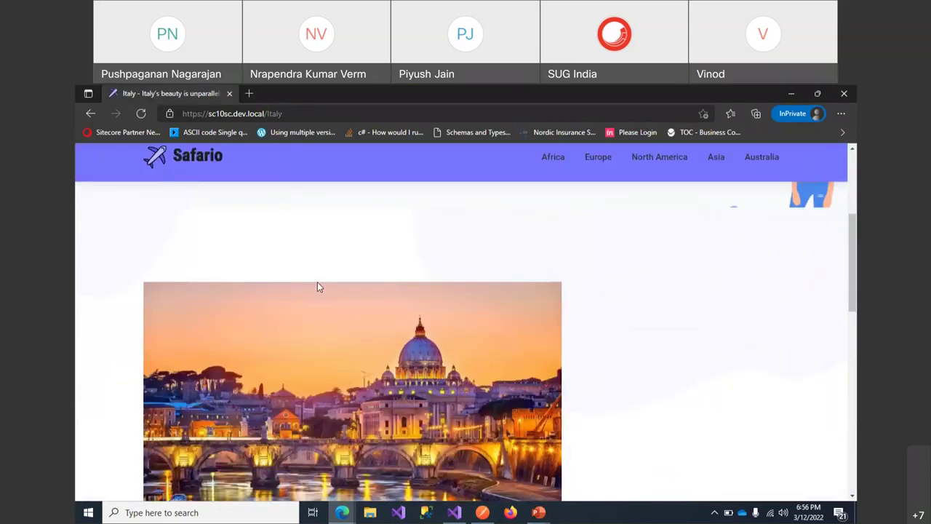
pyautogui.scroll(-3, 317, 287)
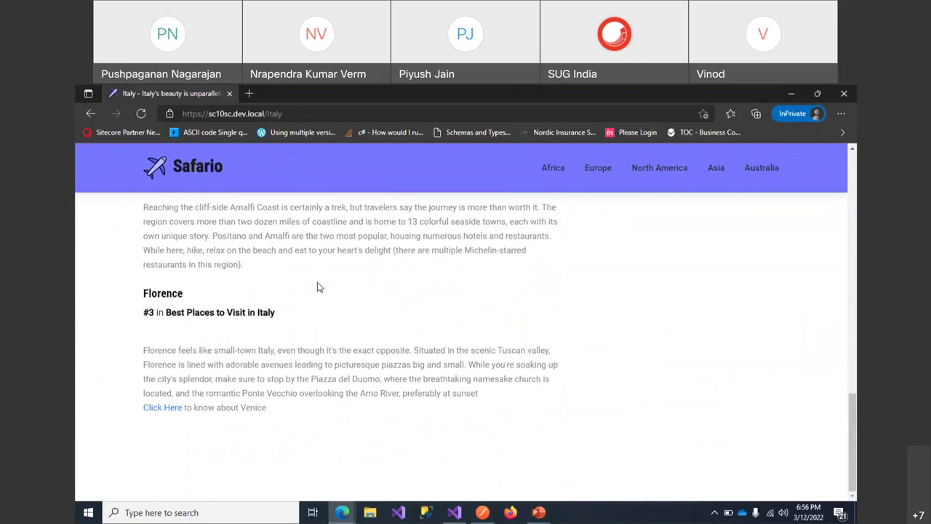
pyautogui.click(177, 409)
# Step: Review the Campaign overview: 0 current and 87 total contacts, with 73 at Send email
pyautogui.hotkey('alt', 'Tab')
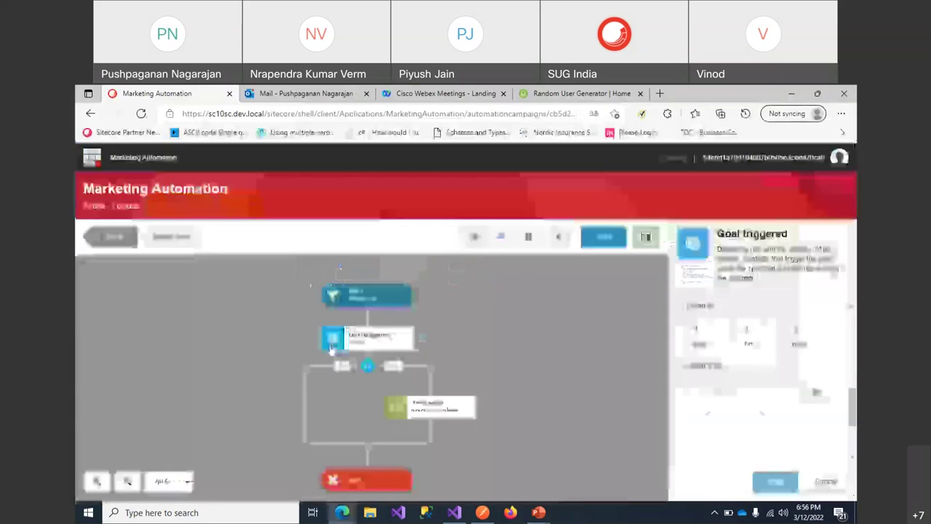
pyautogui.click(181, 237)
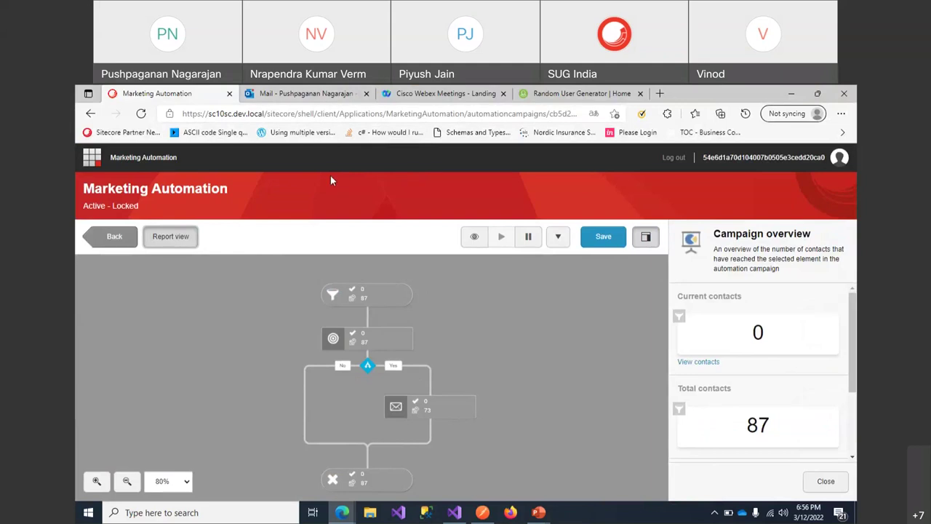
pyautogui.click(302, 95)
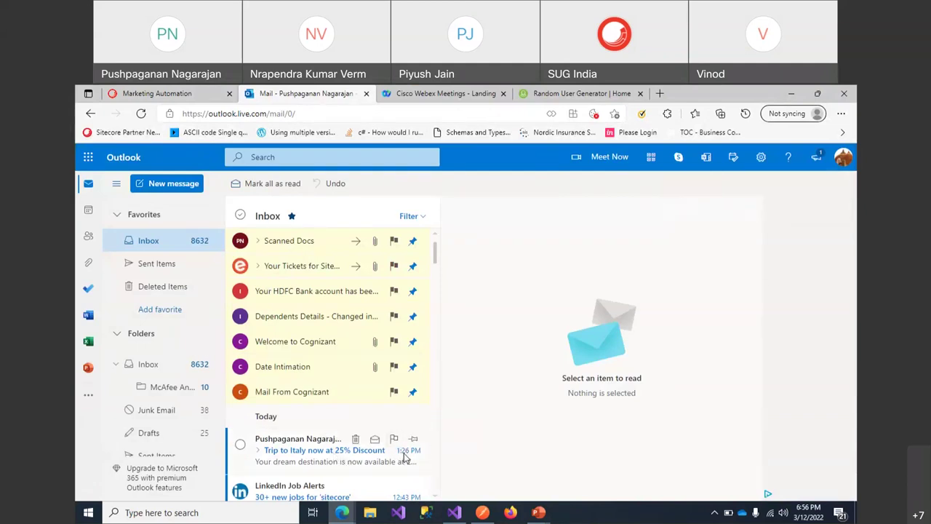
# Step: Read the 'Trip to Italy now at 25% Discount' email and pop it out into its own window
pyautogui.click(308, 452)
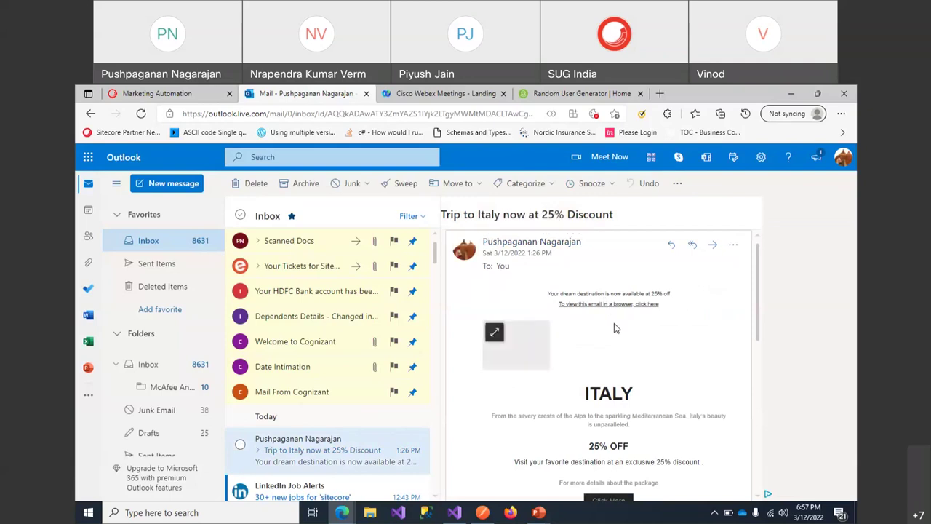
pyautogui.scroll(-1, 632, 387)
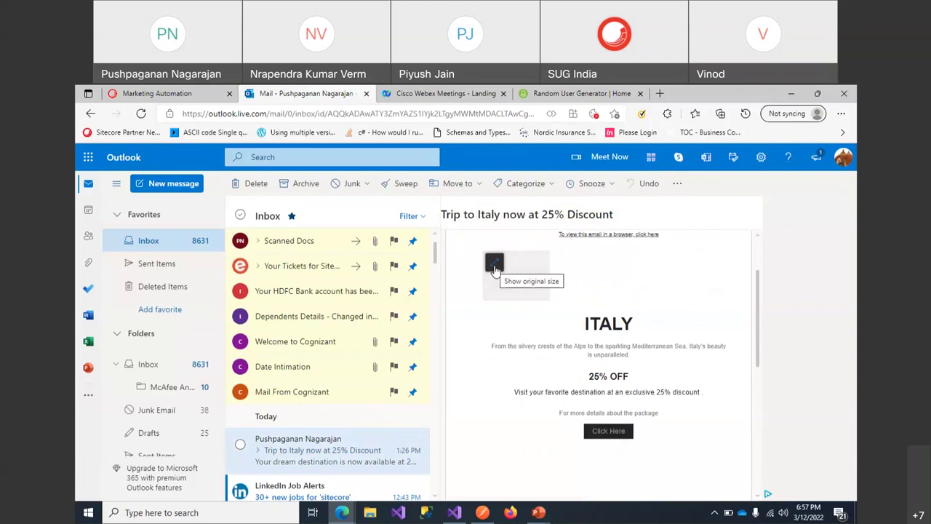
pyautogui.doubleClick(318, 458)
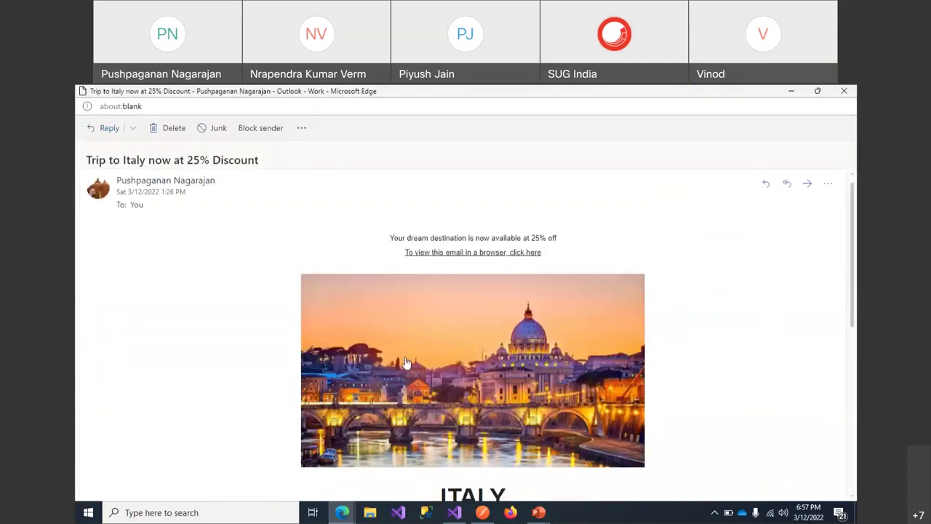
# Step: From the Venice page window, go to the Safario Italy page via Europe > Italy
pyautogui.hotkey('alt', 'Tab')
pyautogui.hotkey('alt', 'Tab')
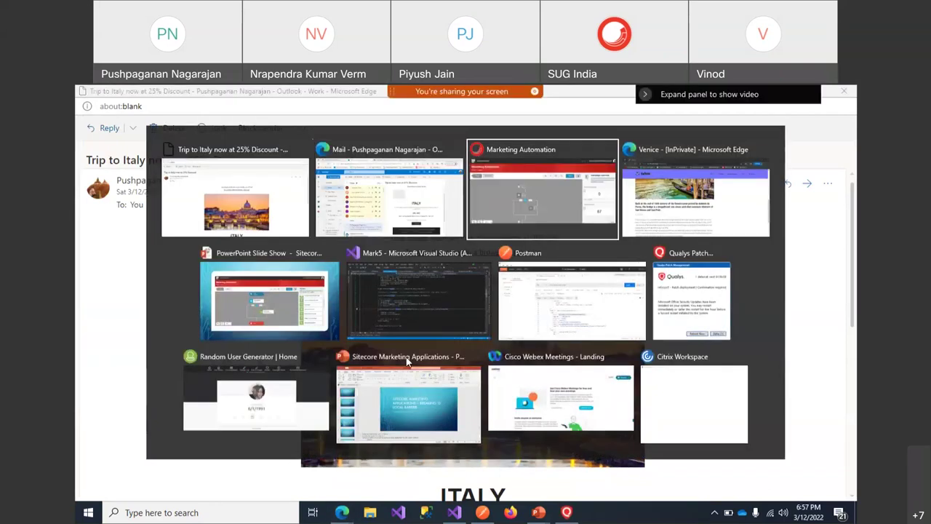
pyautogui.hotkey('alt', 'Tab')
pyautogui.press('Left')
pyautogui.press('Down')
pyautogui.press('Up')
pyautogui.press('Right')
pyautogui.press('Right')
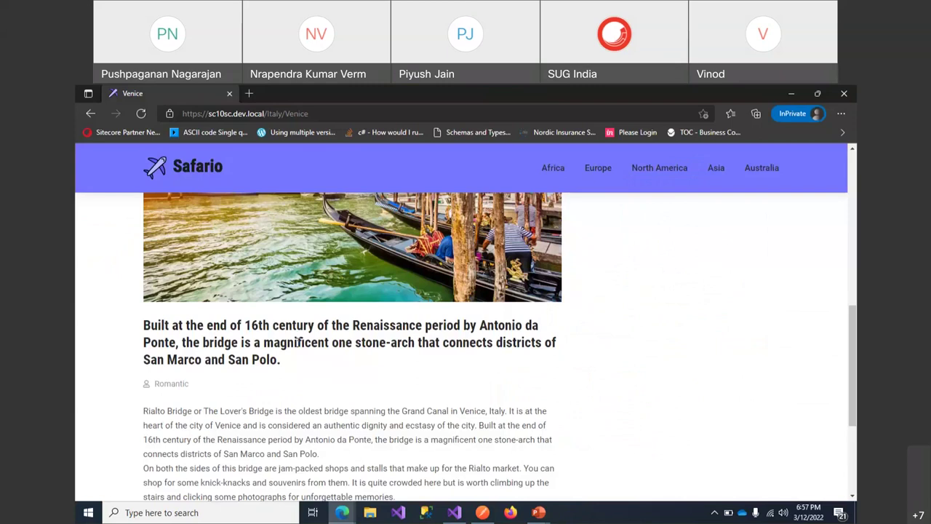
pyautogui.scroll(5, 495, 264)
pyautogui.moveTo(597, 178)
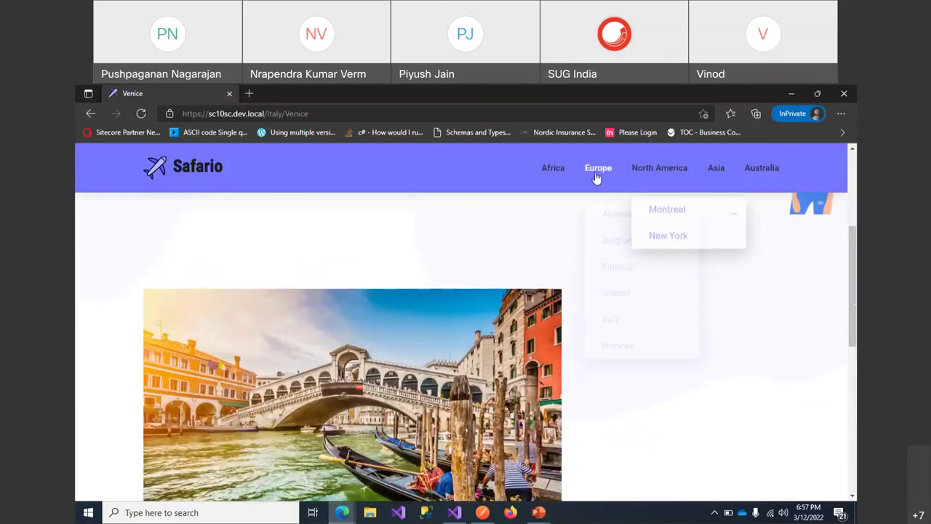
pyautogui.click(613, 307)
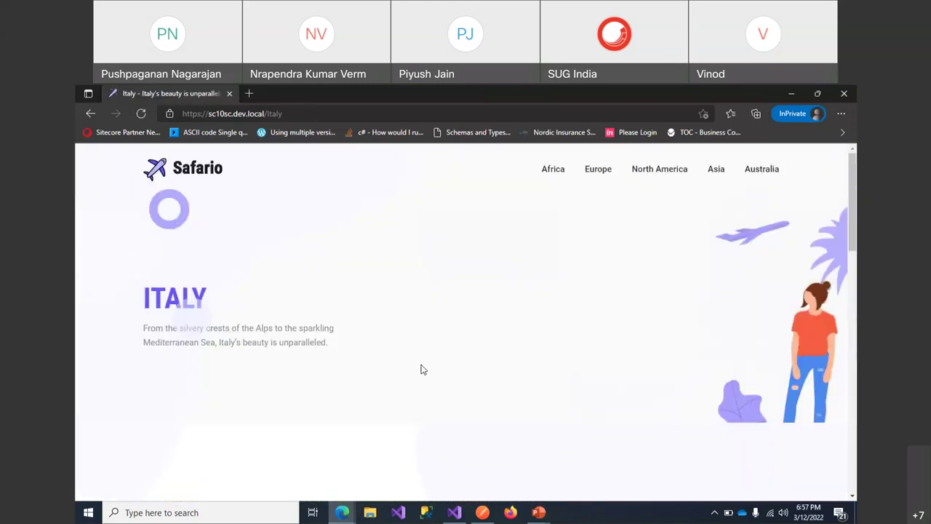
pyautogui.scroll(-5, 422, 370)
# Step: Scroll through the Trip to Italy email window, then return to the Outlook inbox
pyautogui.hotkey('alt', 'Tab')
pyautogui.press('Tab')
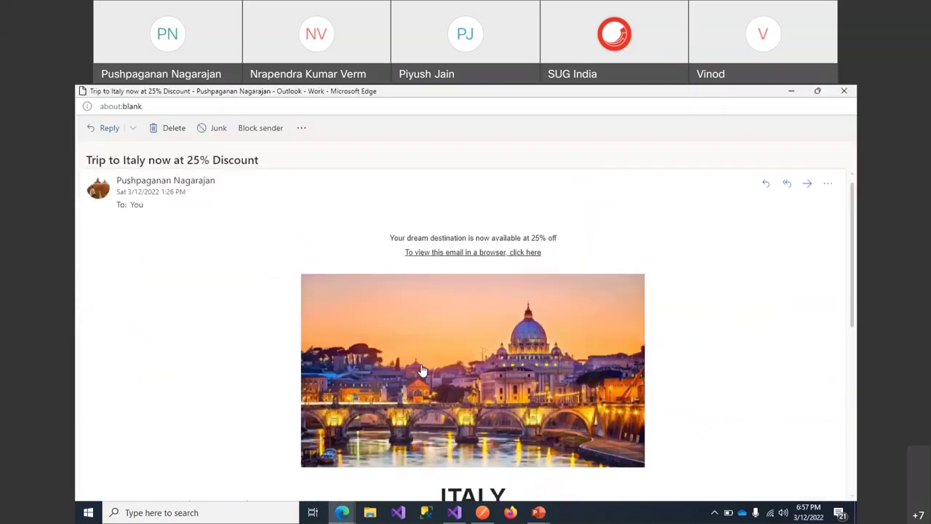
pyautogui.scroll(-3, 422, 371)
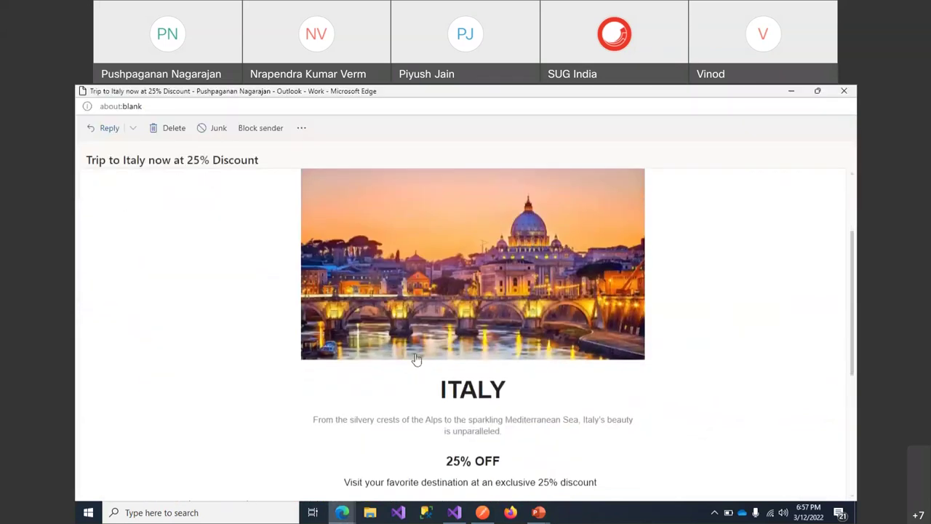
pyautogui.scroll(-3, 415, 367)
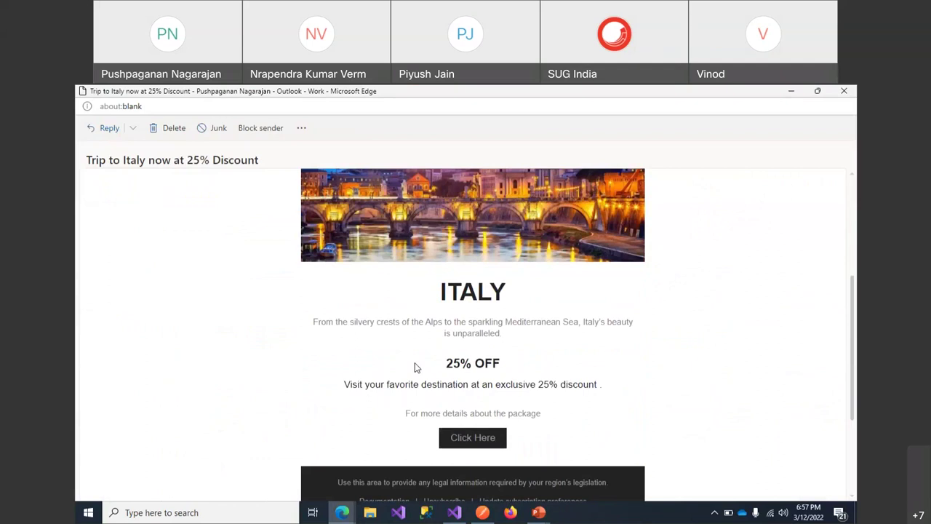
pyautogui.hotkey('alt', 'Tab')
pyautogui.hotkey('alt', 'shift', 'Tab')
pyautogui.hotkey('alt', 'Tab')
pyautogui.hotkey('alt', 'Tab')
pyautogui.hotkey('alt', 'Tab')
pyautogui.hotkey('alt', 'Tab')
pyautogui.hotkey('alt', 'Tab')
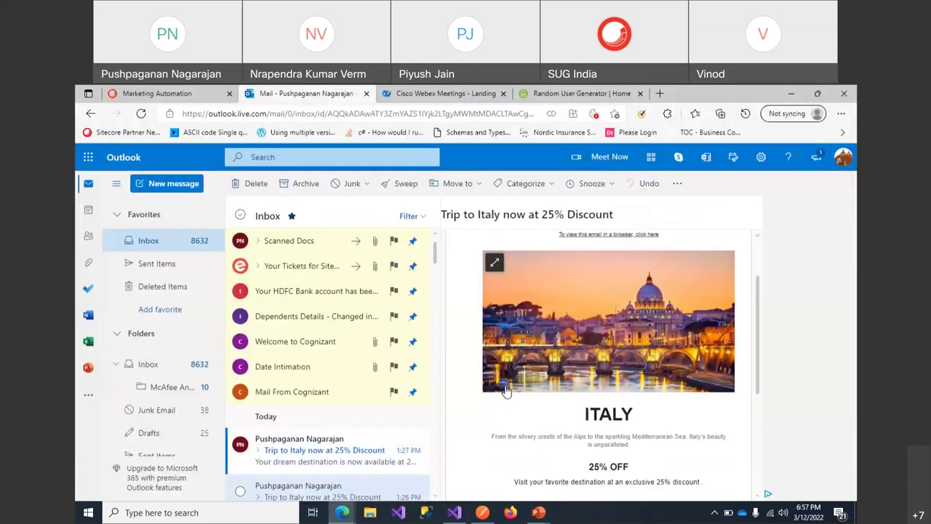
# Step: Follow the email's Click Here link and reposition the new Safario Italy tab in the browser
pyautogui.hotkey('alt', 'Tab')
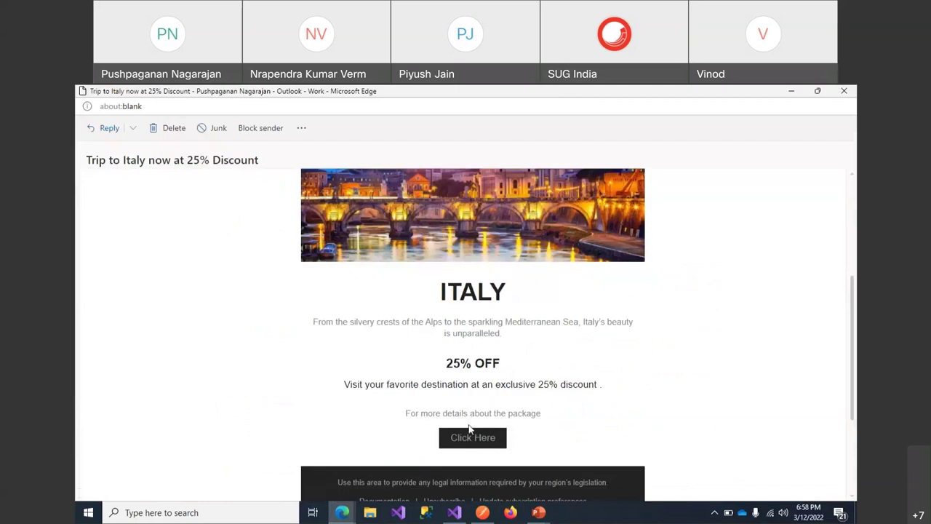
pyautogui.click(469, 438)
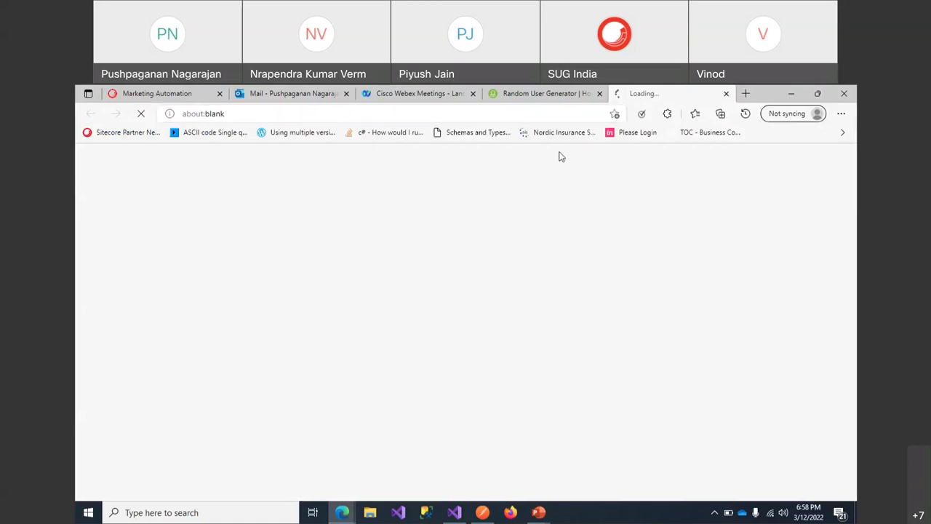
pyautogui.hotkey('alt', 'Tab')
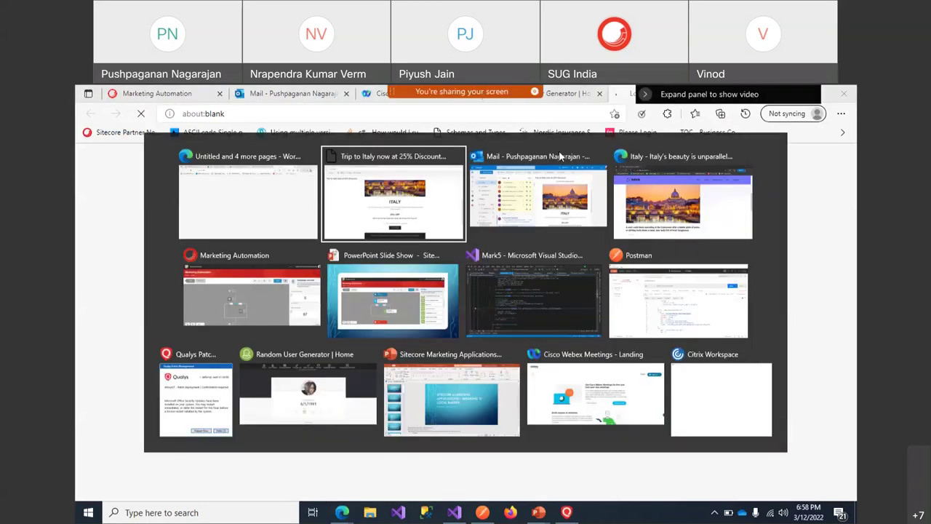
pyautogui.hotkey('alt', 'Tab')
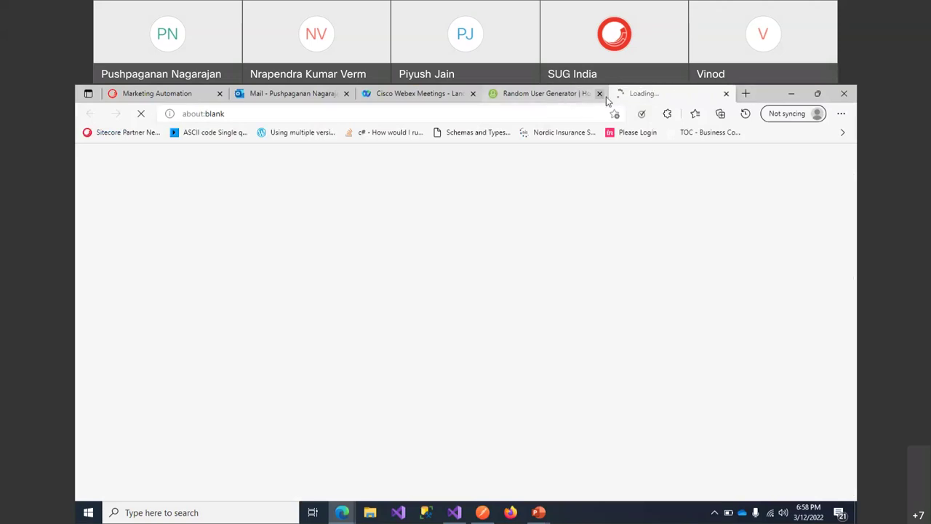
pyautogui.moveTo(620, 97); pyautogui.dragTo(553, 102)
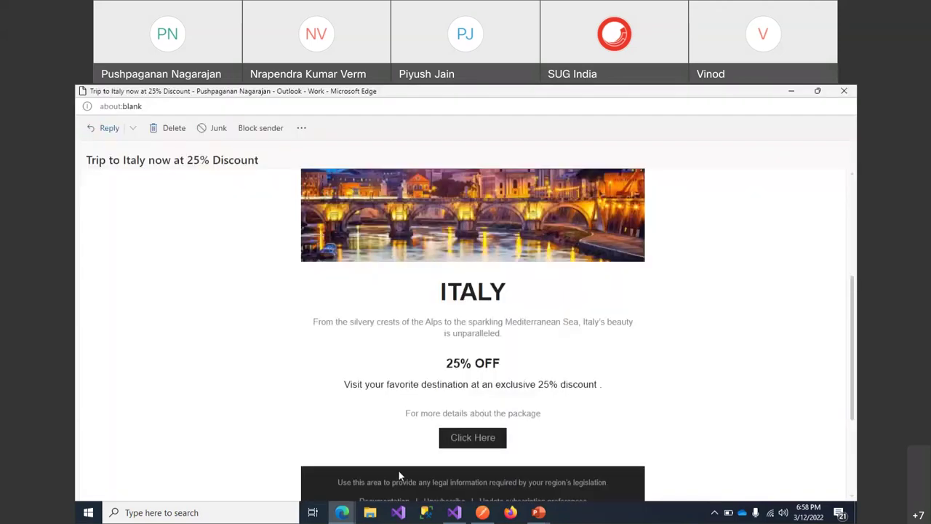
# Step: Leave the Marketing Automation campaign editor and go to the Sitecore Launchpad
pyautogui.moveTo(342, 512)
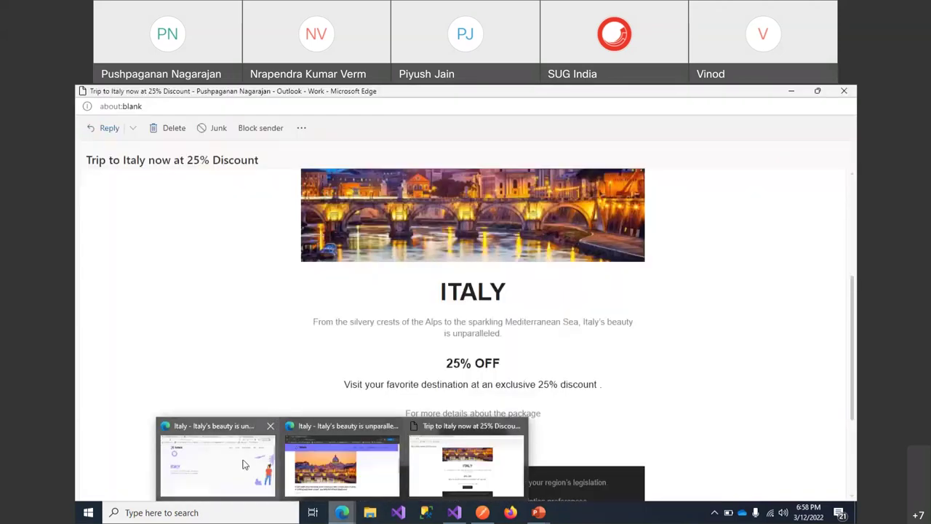
pyautogui.click(244, 465)
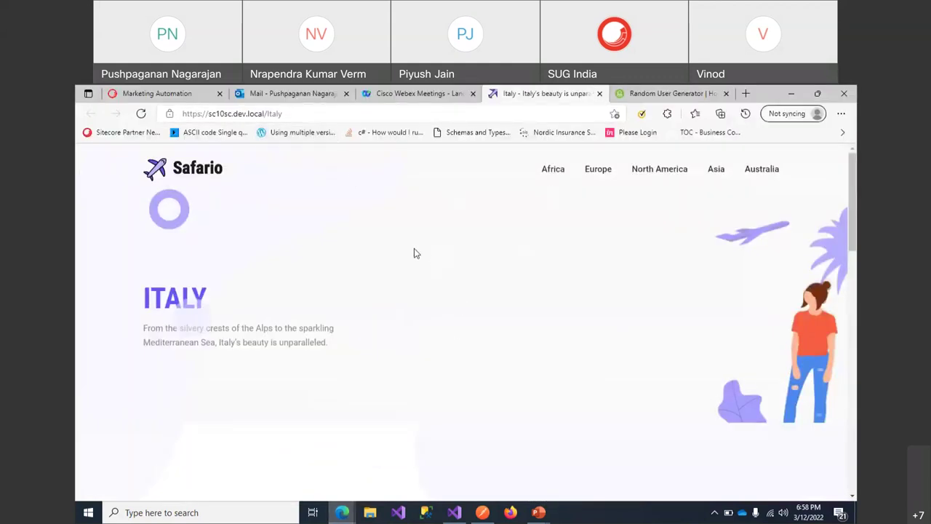
pyautogui.click(190, 97)
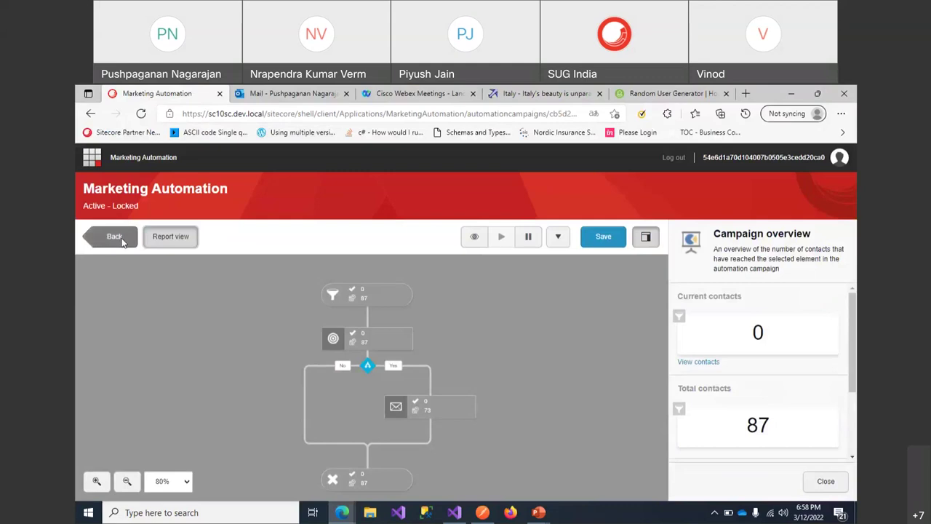
pyautogui.click(117, 239)
pyautogui.click(91, 165)
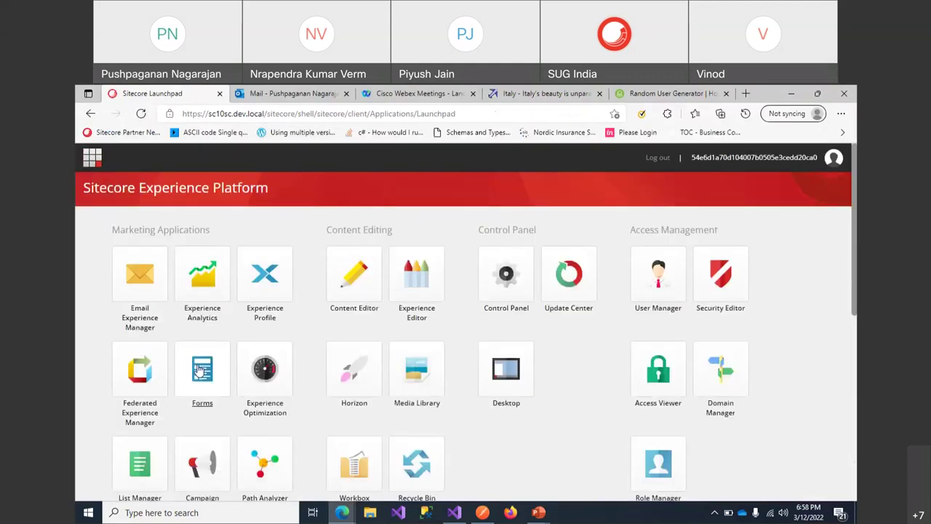
# Step: Open Email Experience Manager, dismiss the translation offer, and list in-progress then automated campaigns
pyautogui.scroll(-4, 200, 371)
pyautogui.scroll(3, 193, 297)
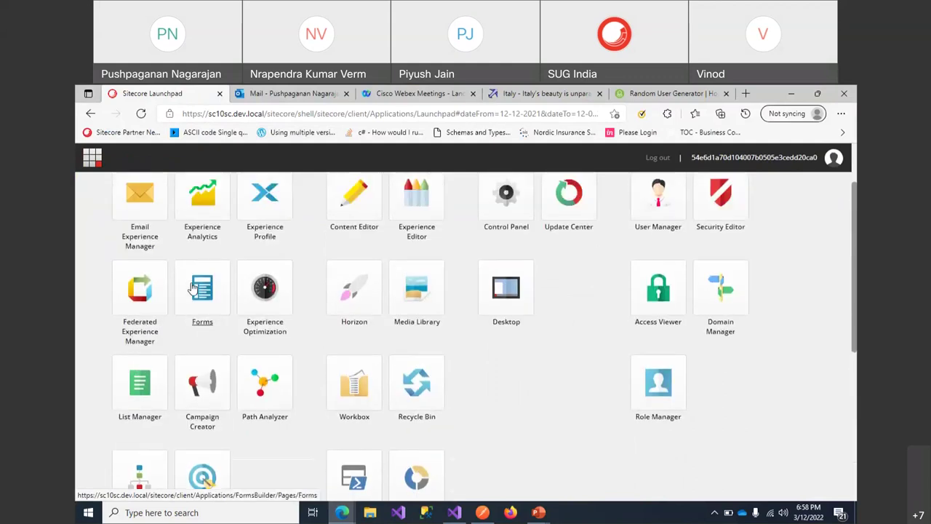
pyautogui.click(148, 232)
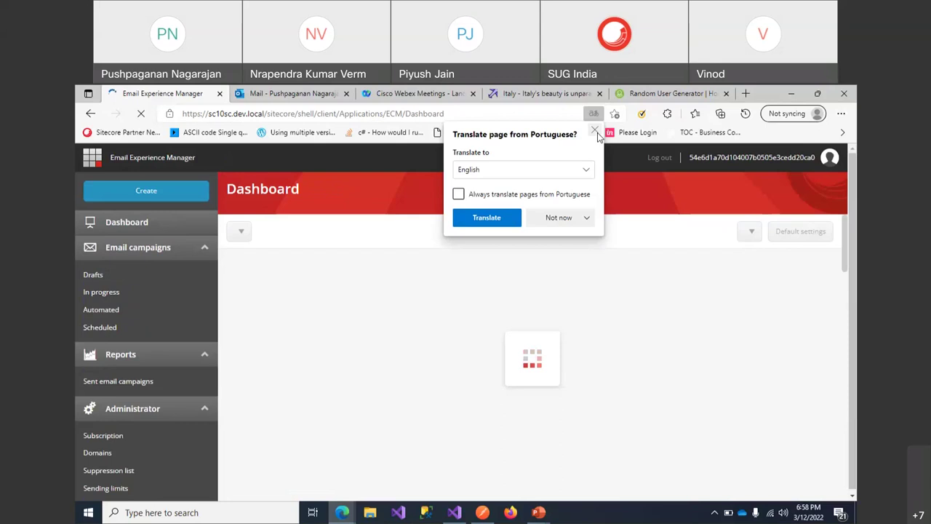
pyautogui.click(595, 131)
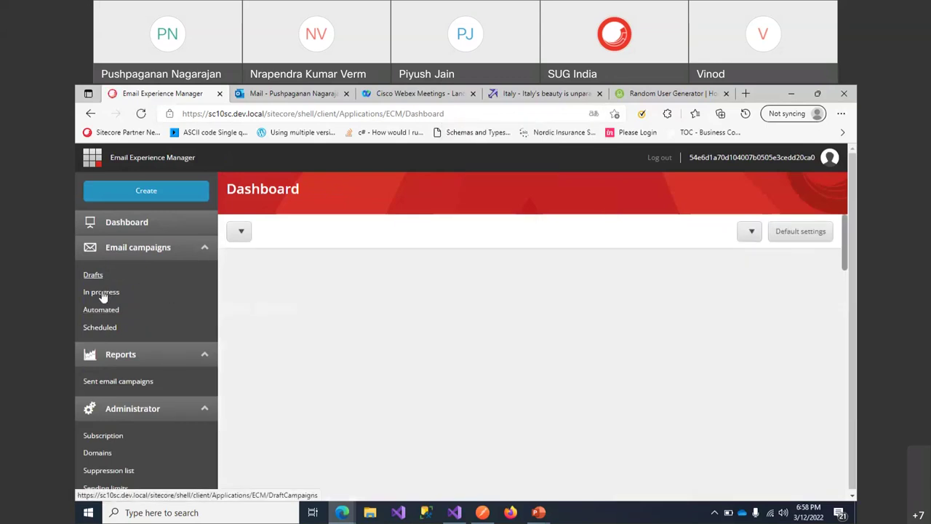
pyautogui.click(103, 293)
pyautogui.click(88, 313)
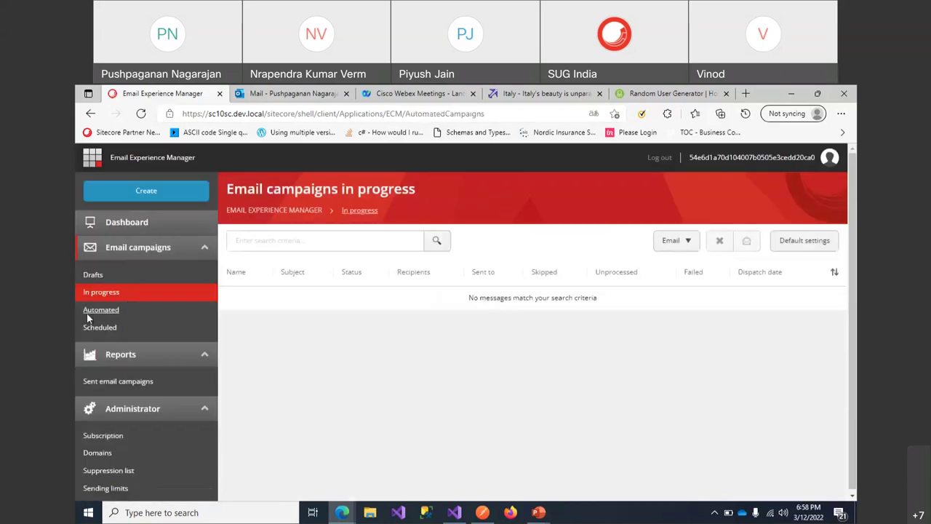
pyautogui.click(256, 321)
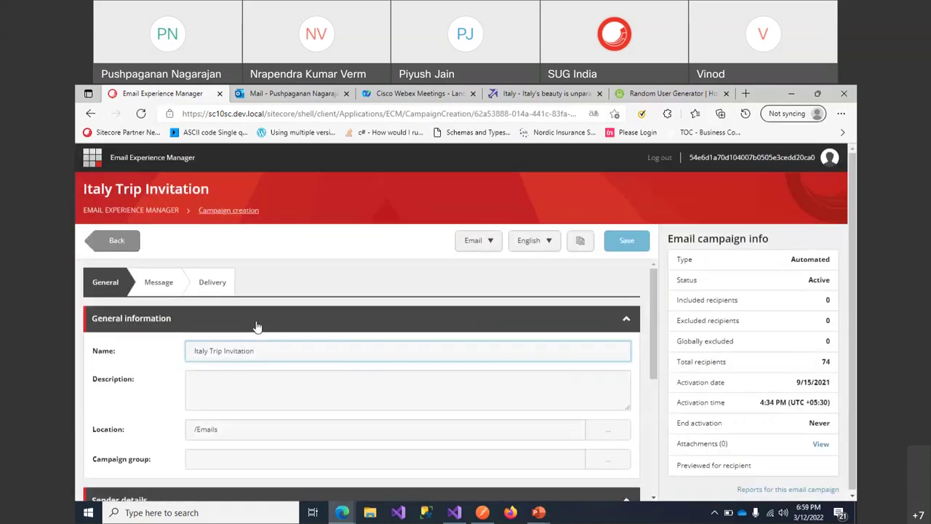
pyautogui.click(153, 284)
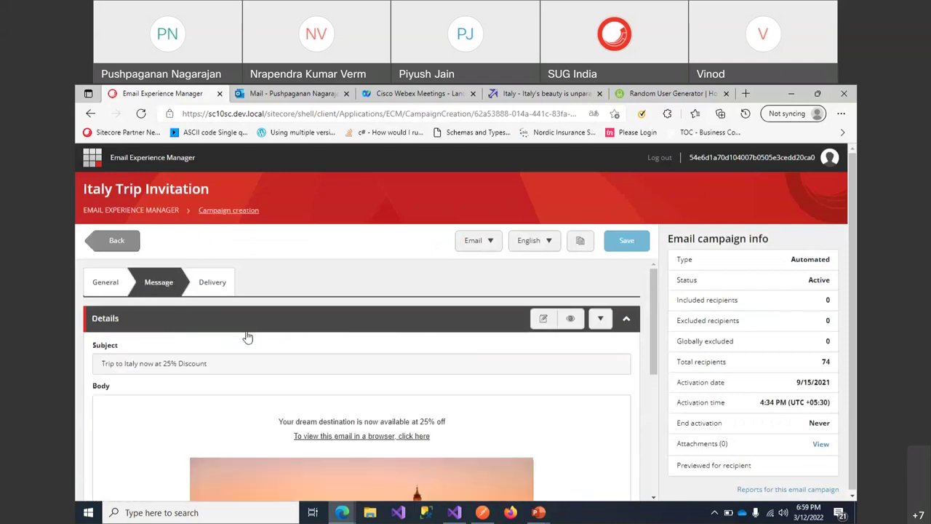
pyautogui.scroll(-3, 248, 337)
pyautogui.scroll(1, 152, 399)
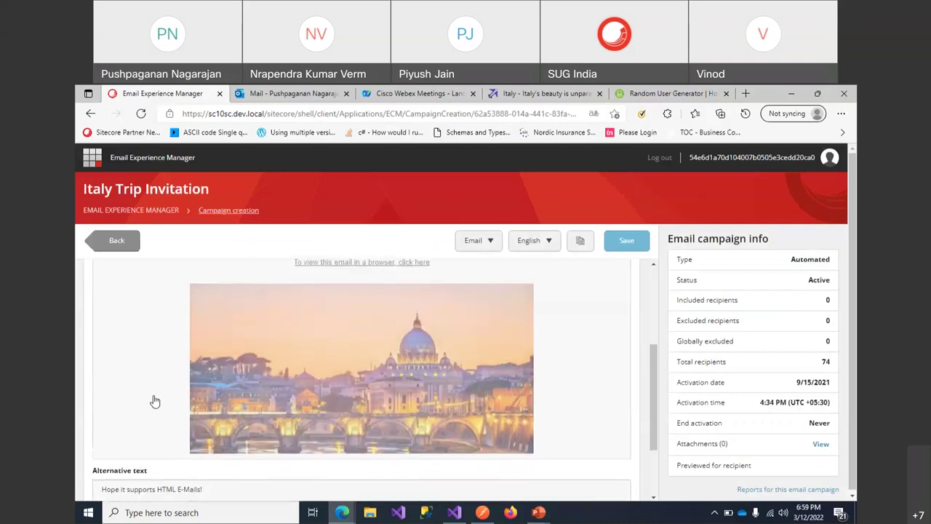
pyautogui.scroll(2, 155, 401)
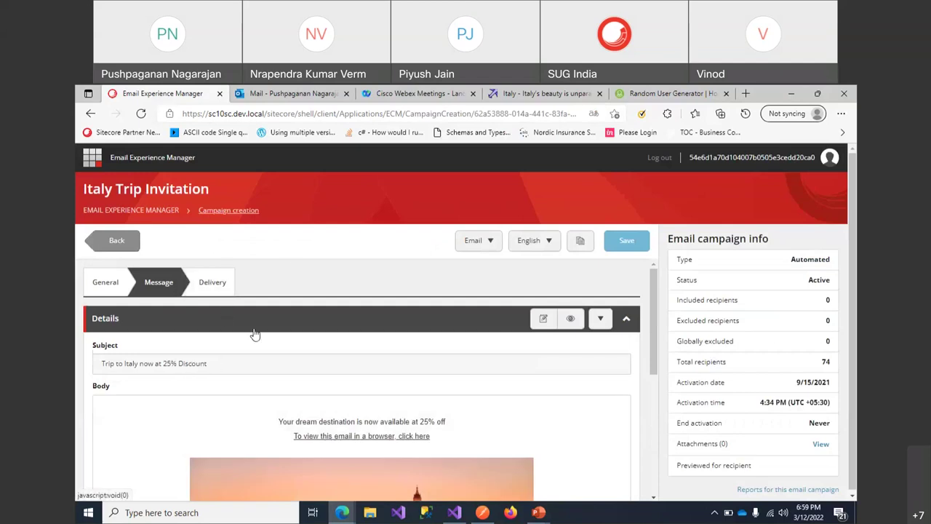
pyautogui.scroll(-2, 304, 366)
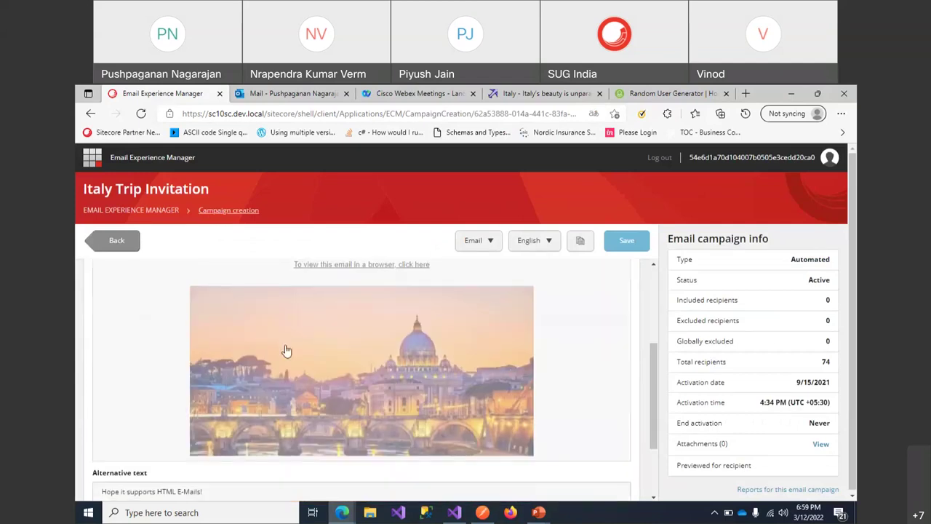
pyautogui.scroll(-2, 297, 357)
pyautogui.scroll(3, 191, 331)
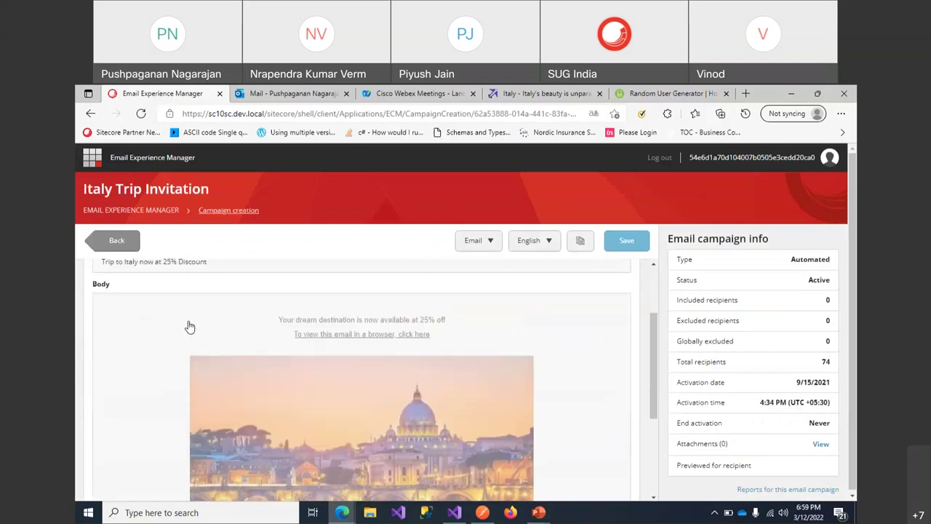
pyautogui.scroll(2, 190, 327)
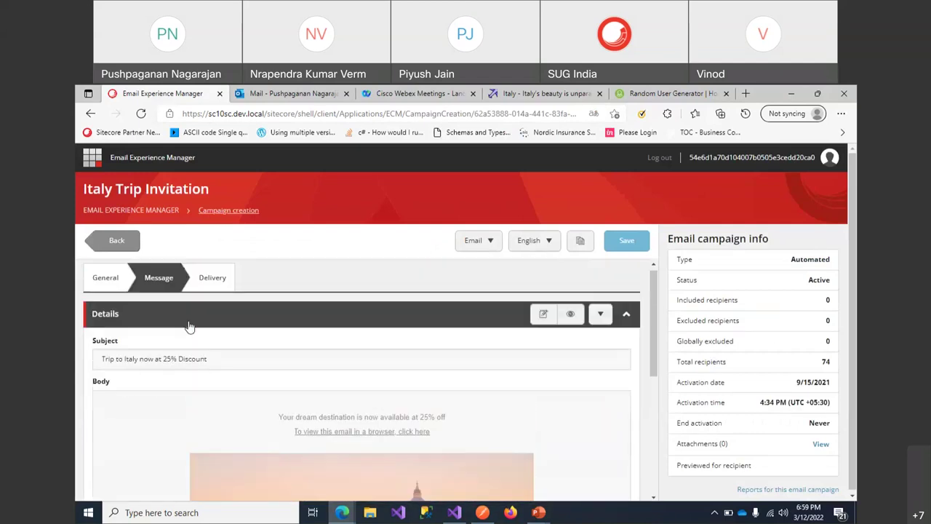
pyautogui.click(387, 456)
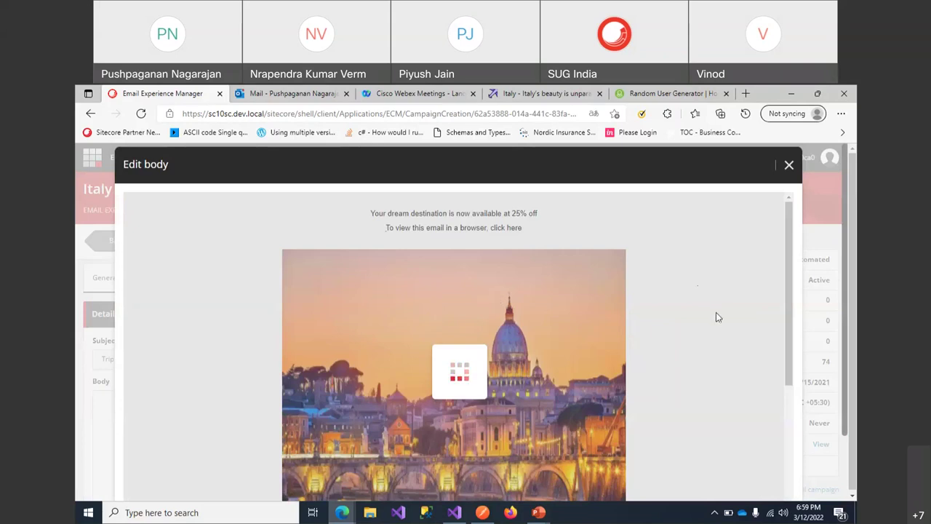
pyautogui.scroll(-3, 716, 317)
pyautogui.scroll(-3, 677, 382)
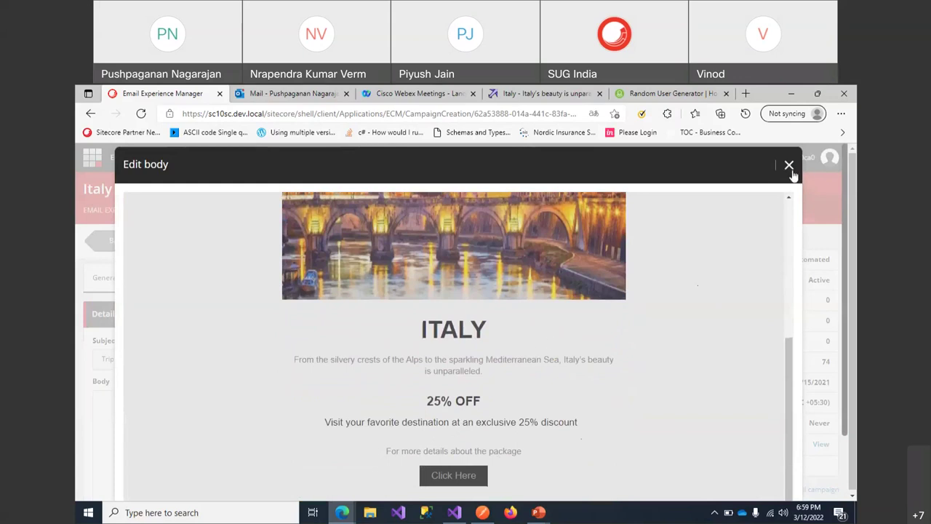
pyautogui.click(790, 166)
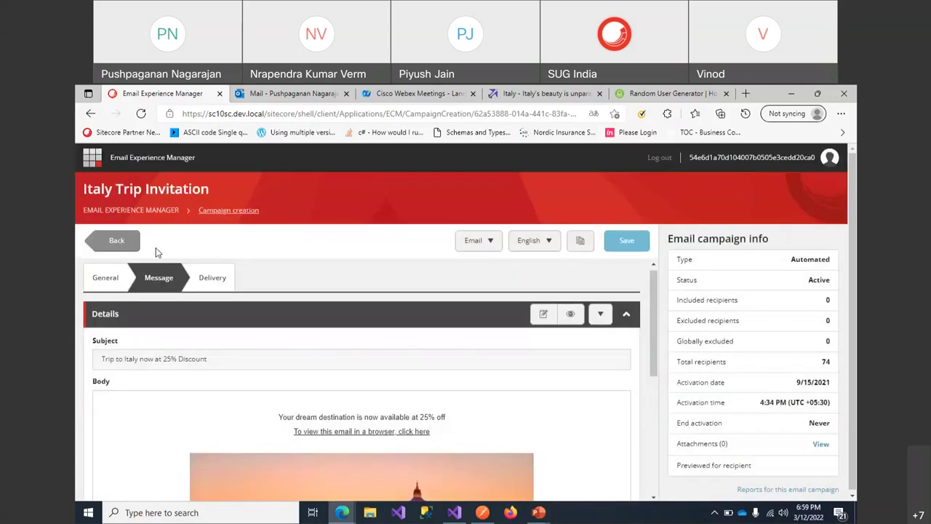
# Step: Return to the Automated campaigns list, open the Dashboard, then go to the Launchpad
pyautogui.click(102, 241)
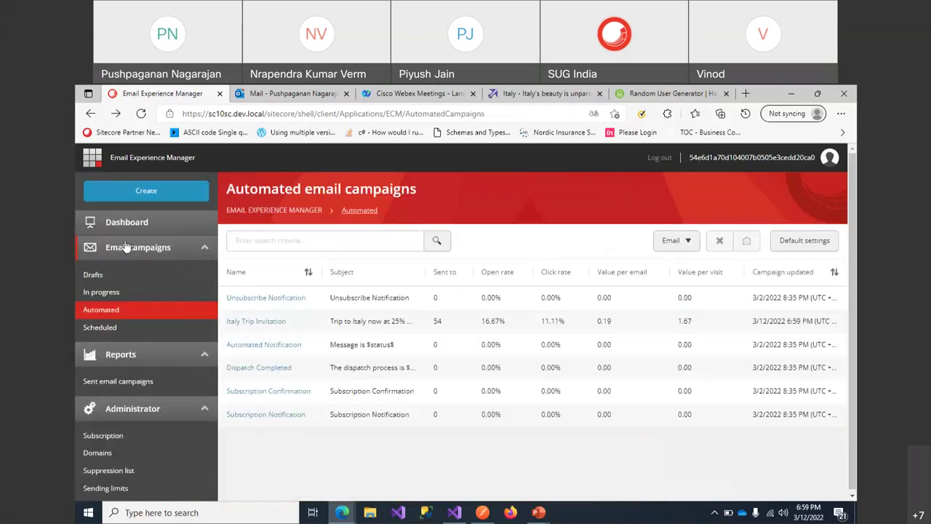
pyautogui.click(122, 225)
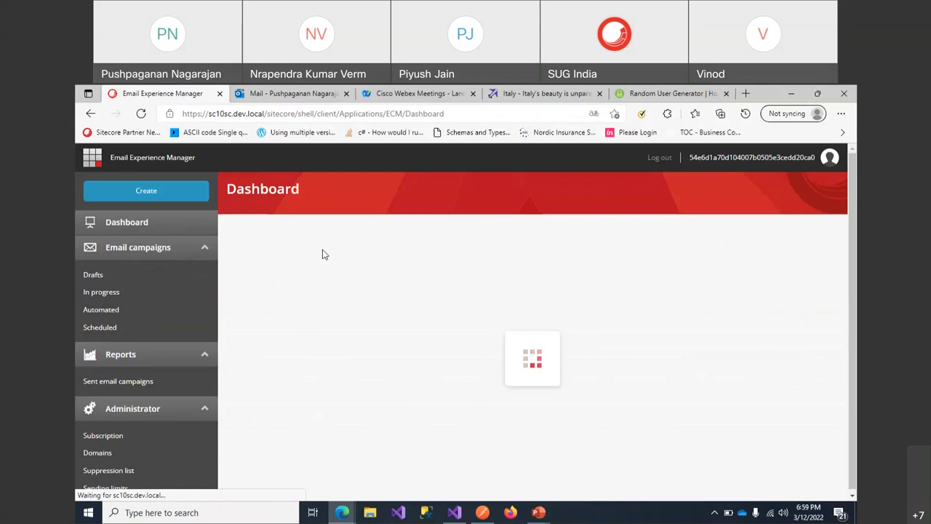
pyautogui.scroll(-1, 397, 358)
pyautogui.scroll(1, 398, 358)
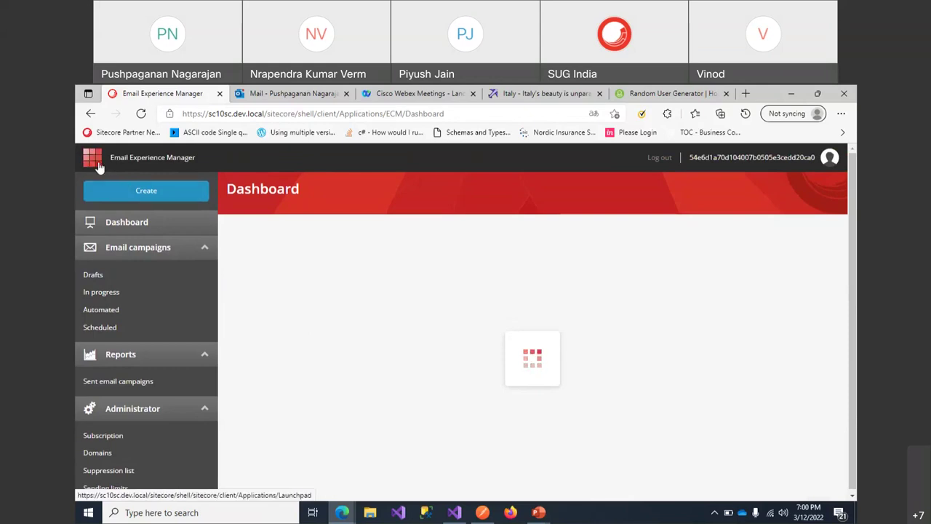
pyautogui.click(100, 167)
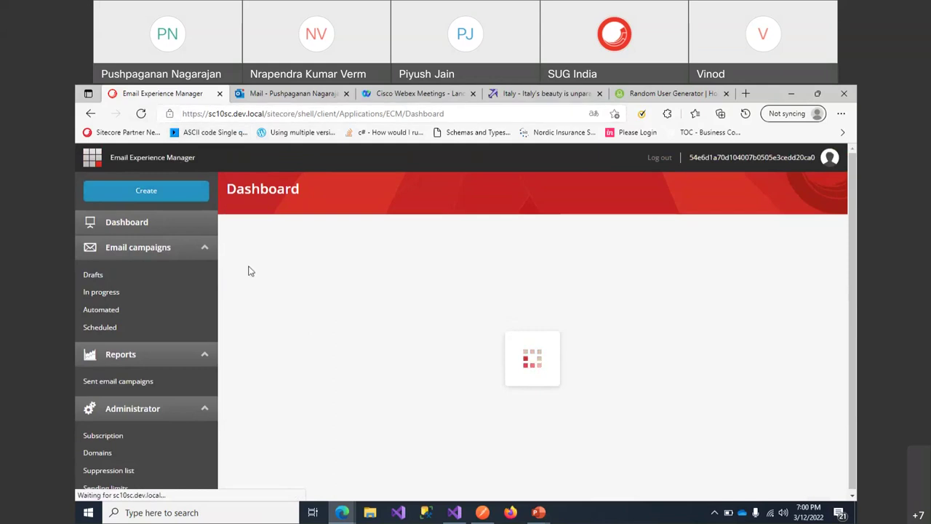
# Step: Trim the address back to the /sitecore shell, load it, and reload the Dashboard
pyautogui.click(201, 115)
pyautogui.press('End')
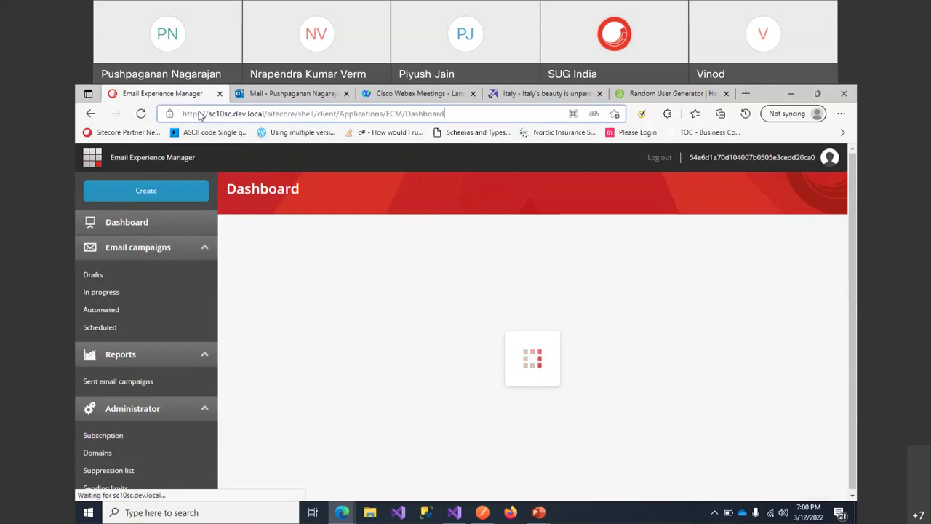
pyautogui.hotkey('ctrl', 'a')
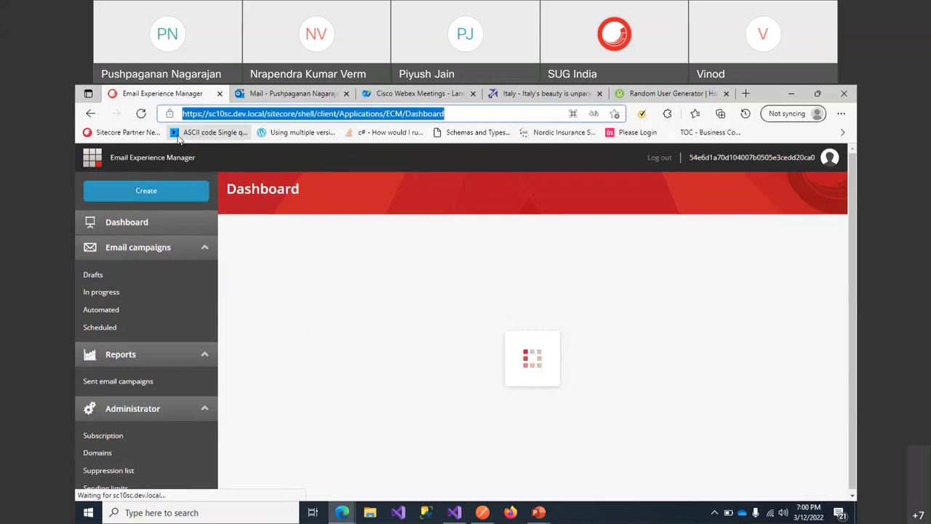
pyautogui.press('End')
pyautogui.hotkey('ctrl', 'shift', 'Left')
pyautogui.hotkey('ctrl', 'shift', 'Left')
pyautogui.hotkey('ctrl', 'shift', 'Left')
pyautogui.hotkey('ctrl', 'shift', 'Left')
pyautogui.hotkey('ctrl', 'shift', 'Left')
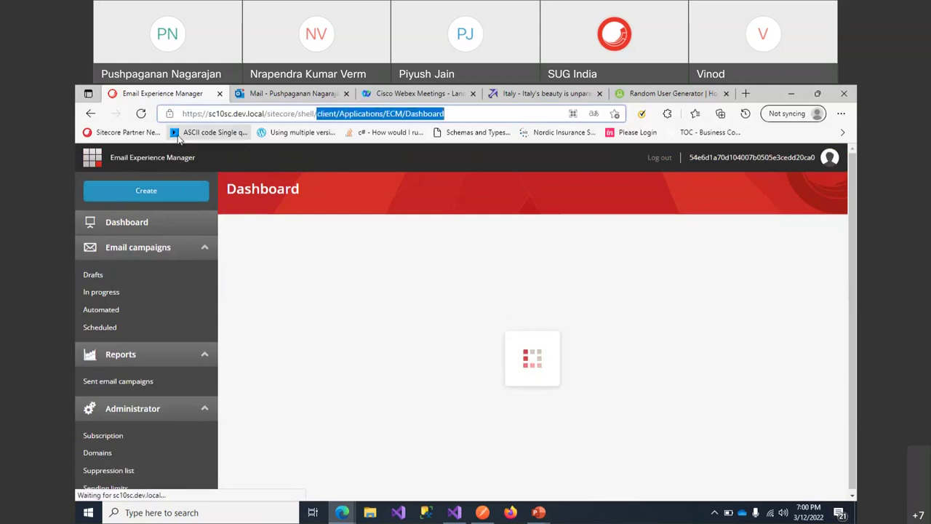
pyautogui.press('BackSpace')
pyautogui.press('Return')
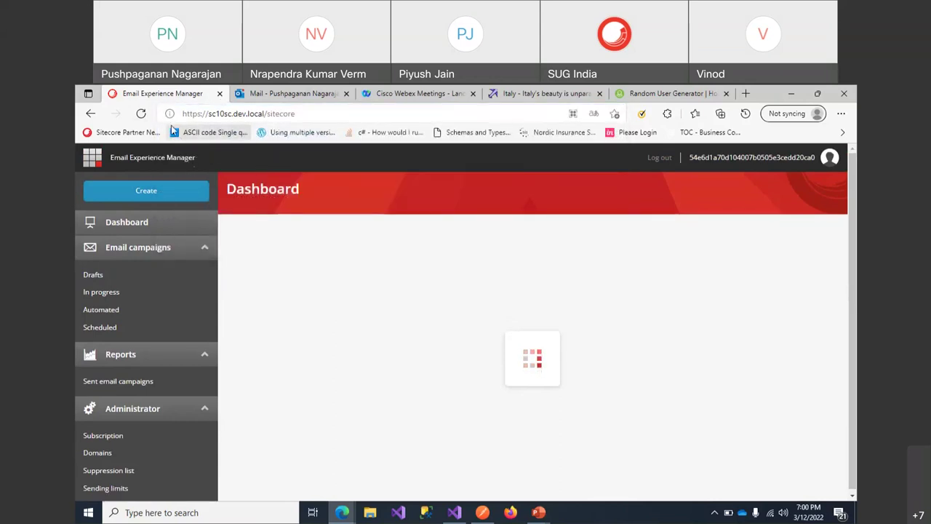
pyautogui.click(150, 120)
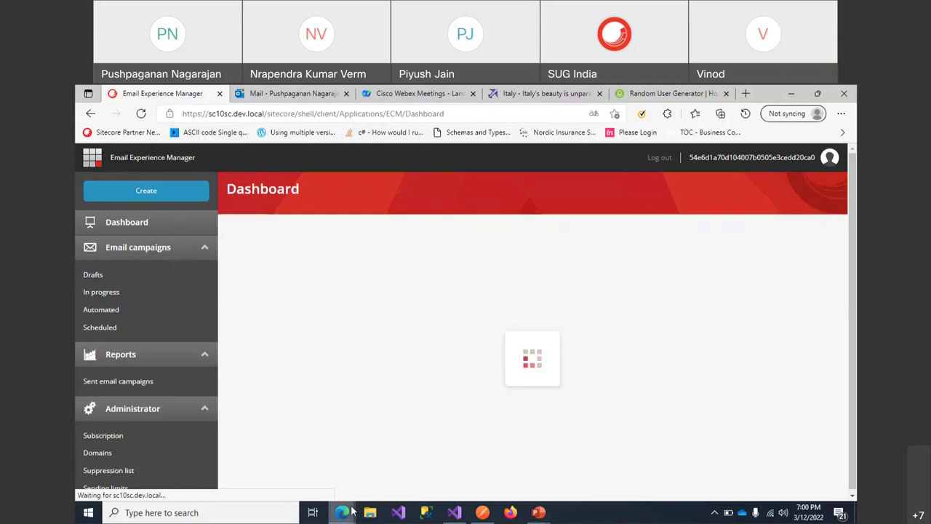
# Step: Review the received Trip to Italy discount email, including its footer links
pyautogui.moveTo(352, 512)
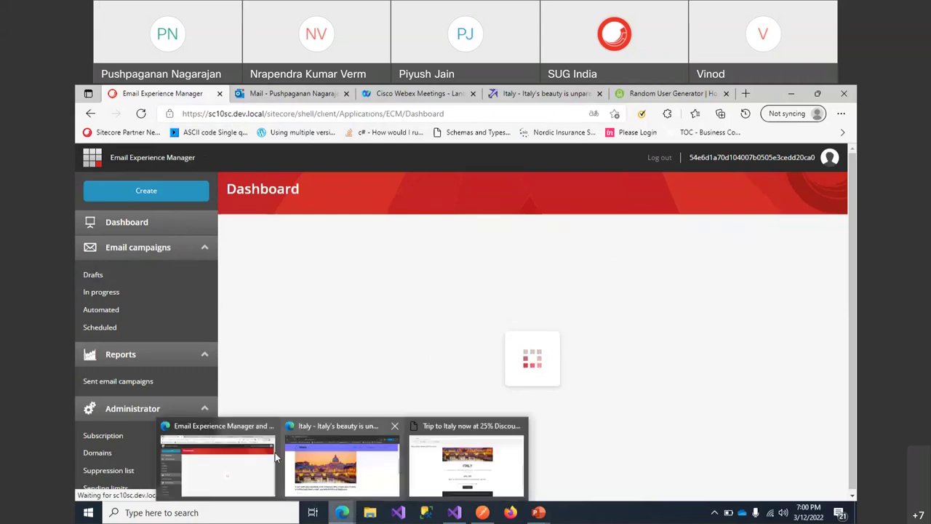
pyautogui.click(477, 471)
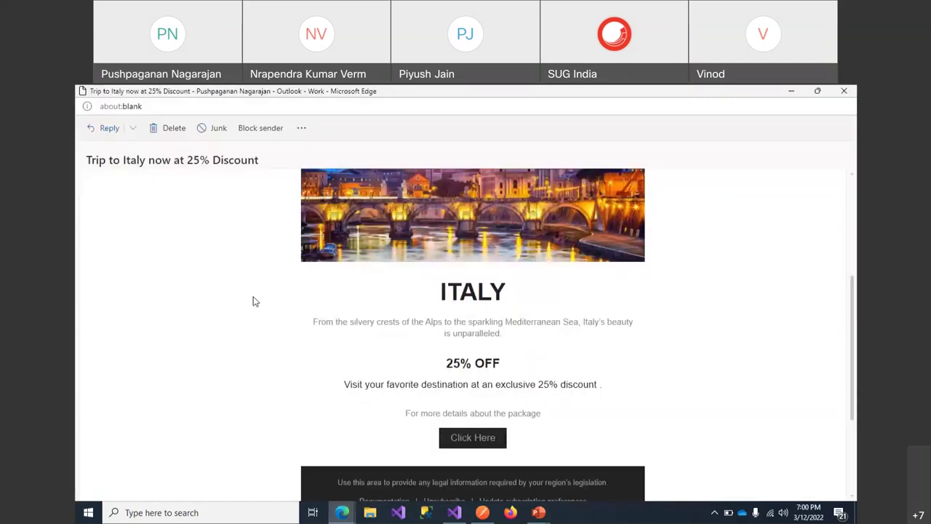
pyautogui.scroll(-1, 255, 301)
pyautogui.scroll(2, 255, 301)
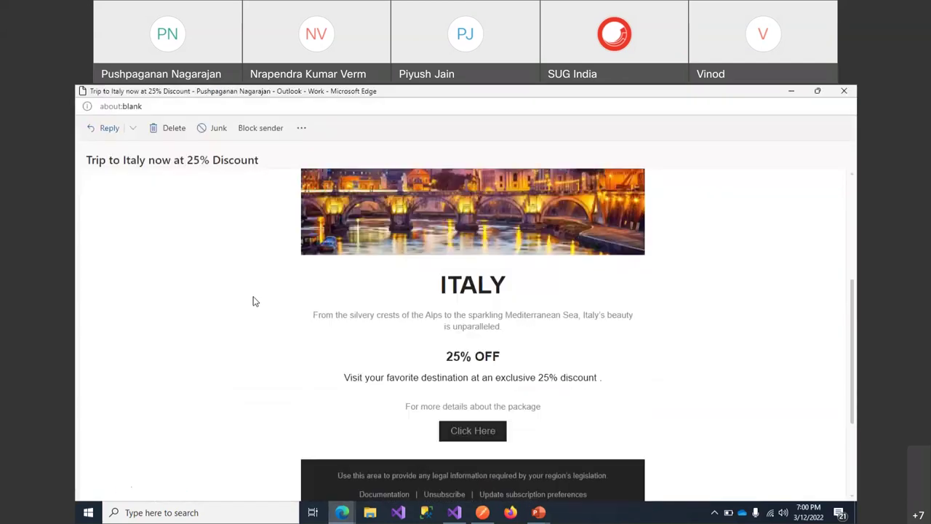
pyautogui.scroll(1, 281, 284)
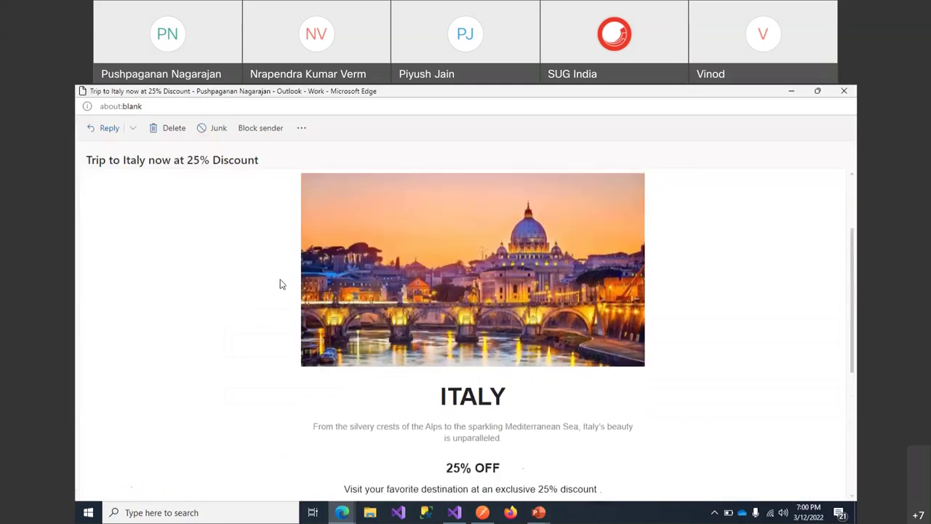
pyautogui.scroll(-3, 281, 285)
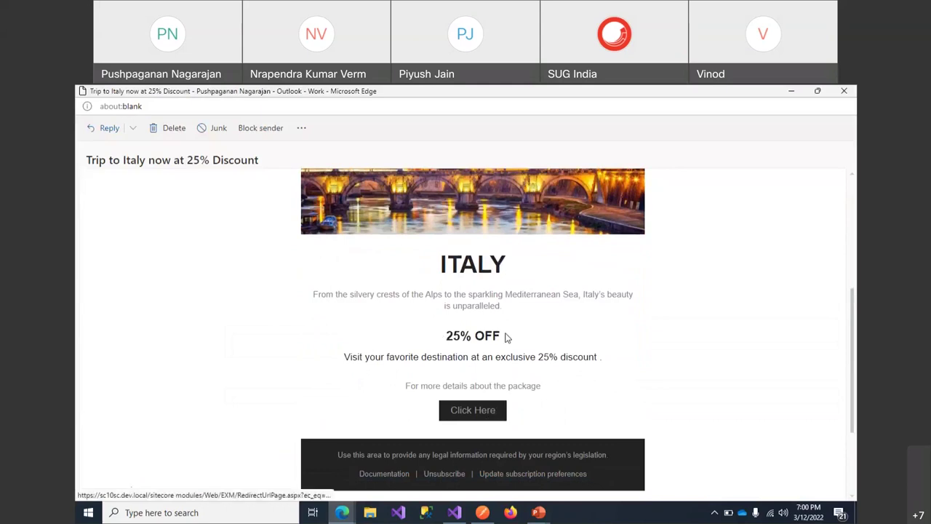
pyautogui.press('Tab')
pyautogui.hotkey('alt', 'Tab')
pyautogui.hotkey('alt', 'Tab')
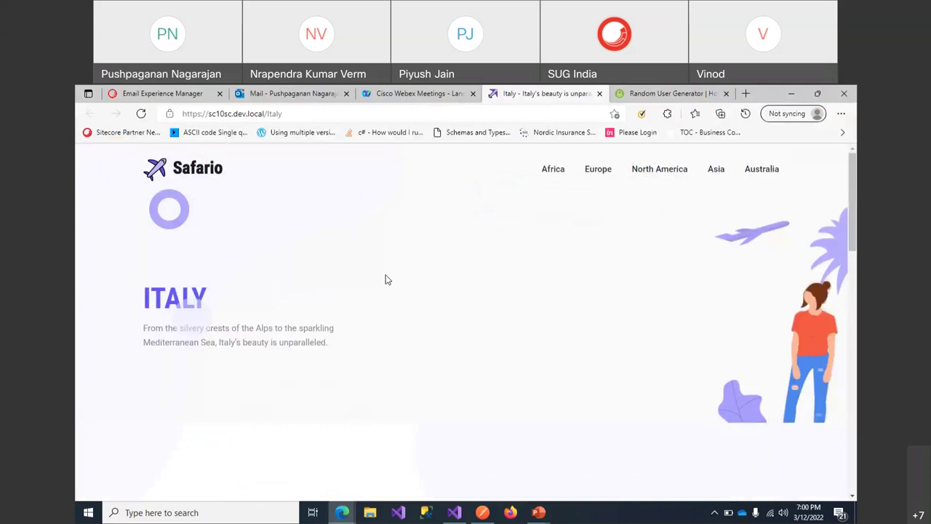
pyautogui.hotkey('alt', 'Tab')
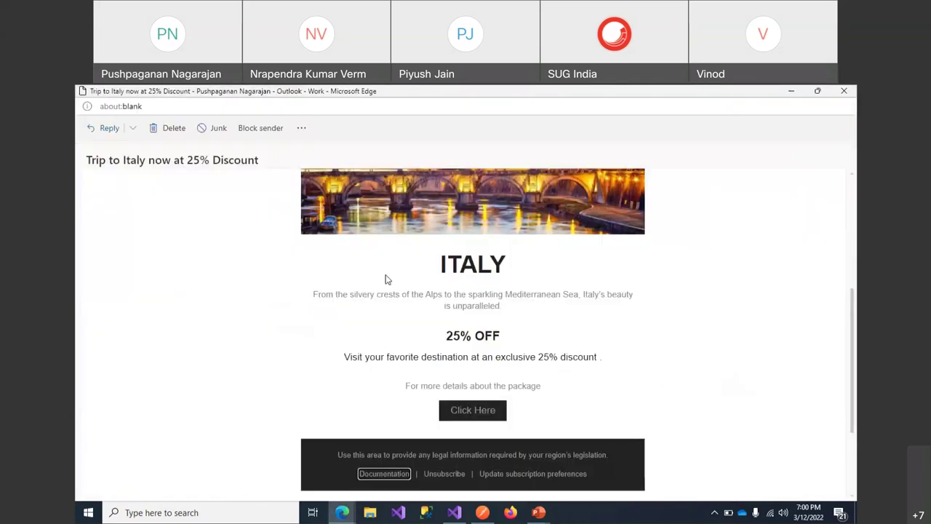
pyautogui.hotkey('alt', 'Tab')
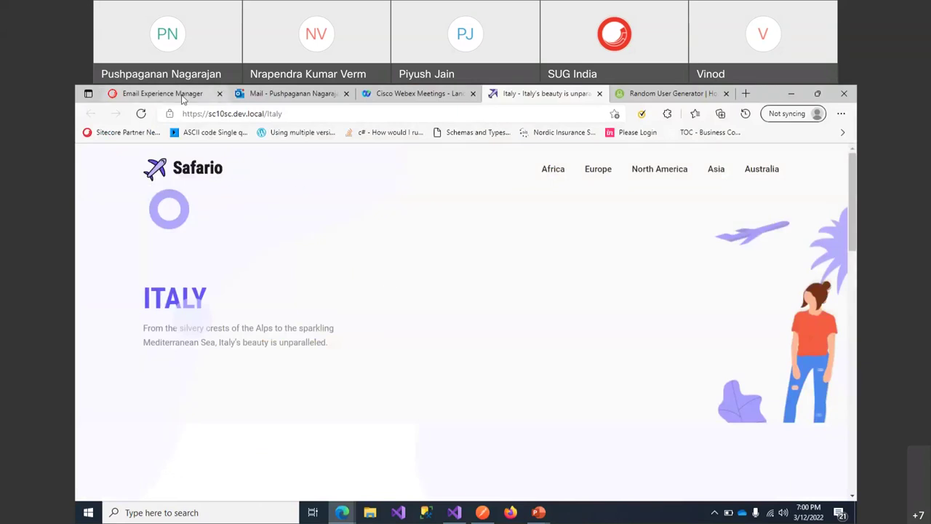
# Step: Open the 1:29 PM Italy discount email in Outlook, then close the old Email Experience Manager tab
pyautogui.click(186, 95)
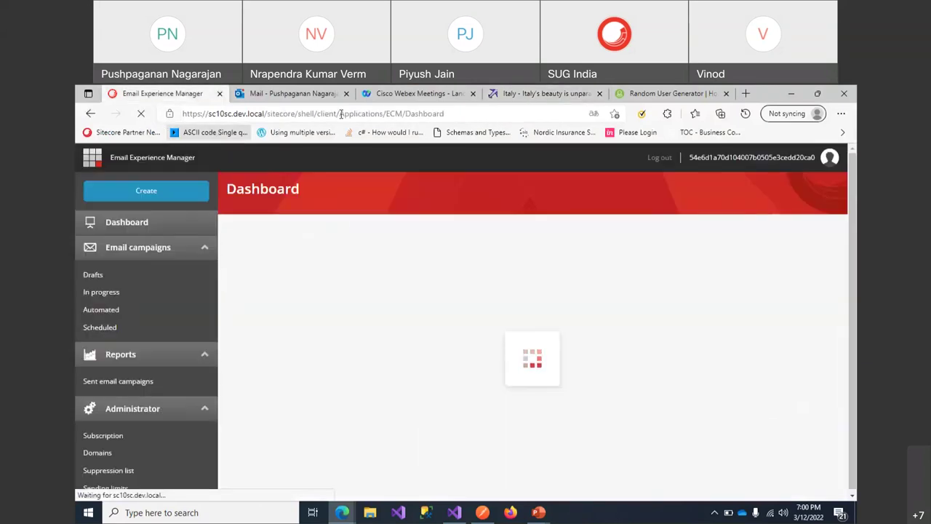
pyautogui.click(559, 100)
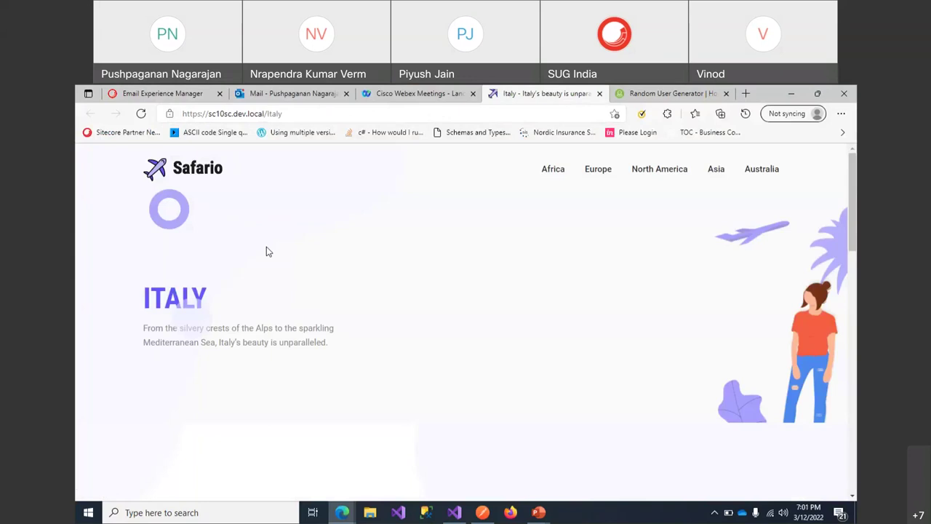
pyautogui.click(266, 93)
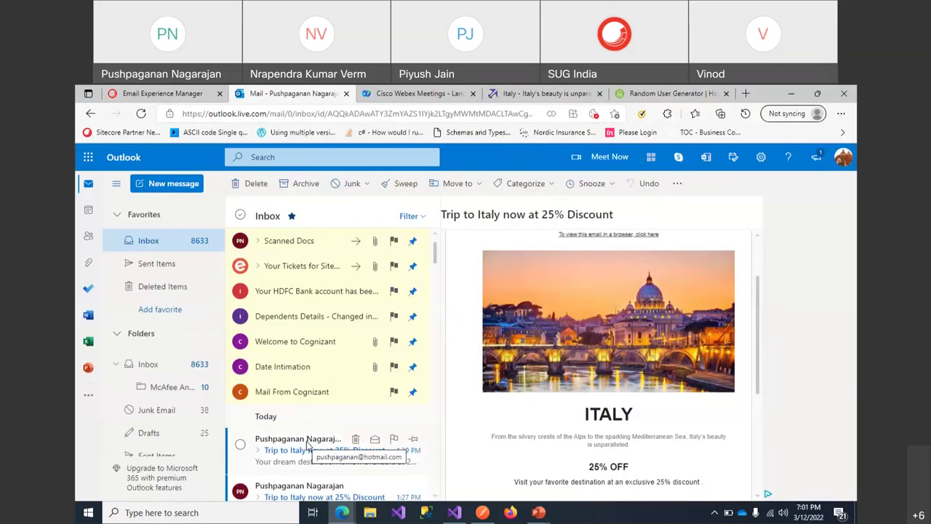
pyautogui.scroll(-1, 307, 445)
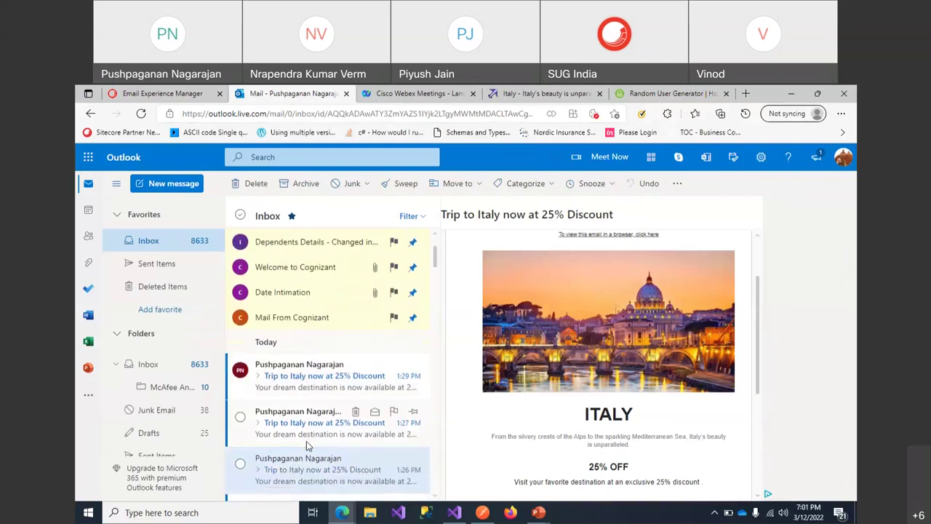
pyautogui.click(294, 386)
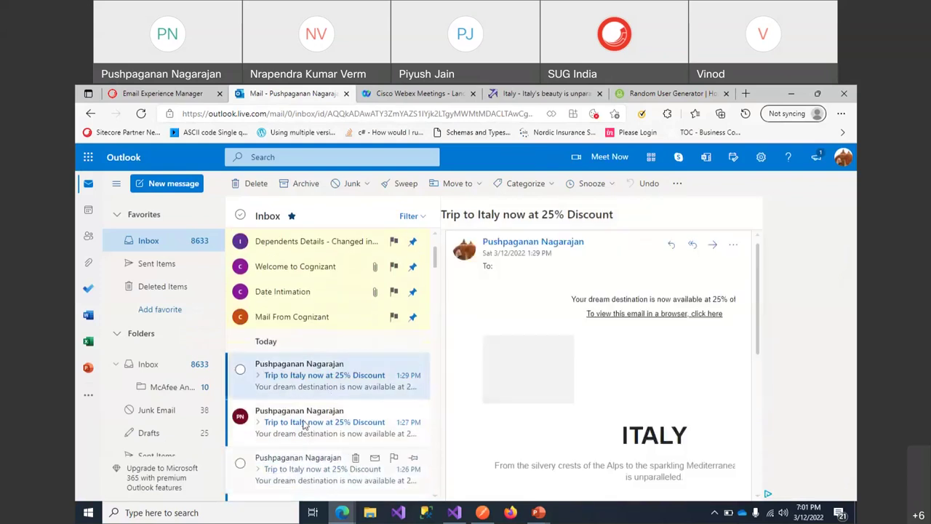
pyautogui.click(164, 94)
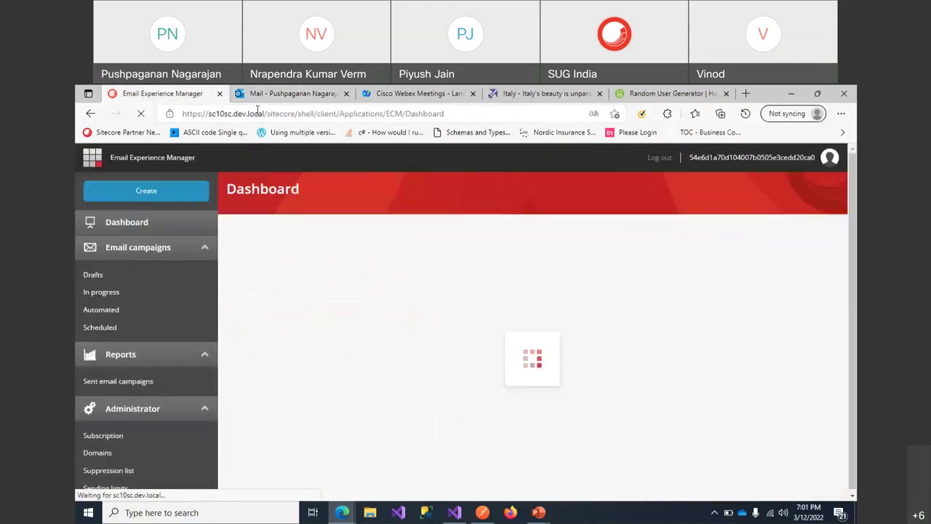
pyautogui.click(220, 94)
# Step: Open a new tab loading the sc10sc.dev.local/sitecore address
pyautogui.hotkey('ctrl', 't')
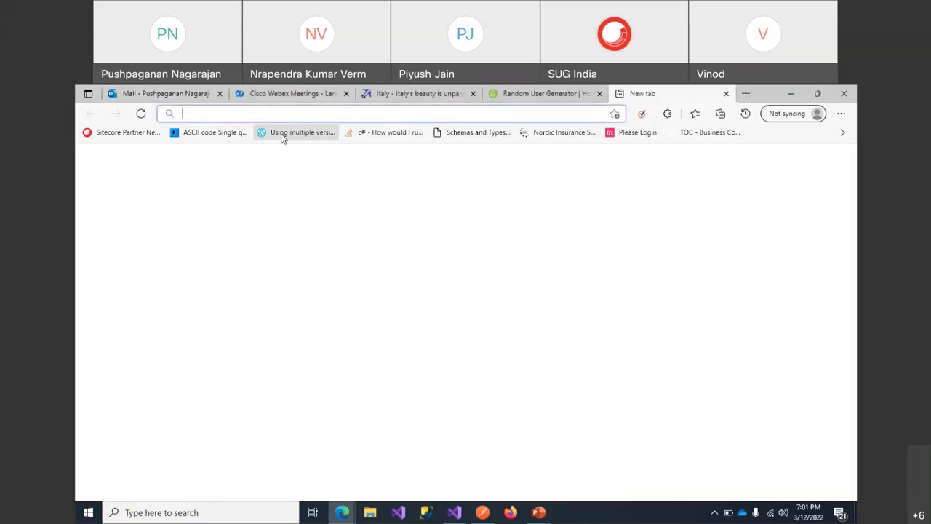
pyautogui.write('s')
pyautogui.press('Down')
pyautogui.press('Down')
pyautogui.press('Return')
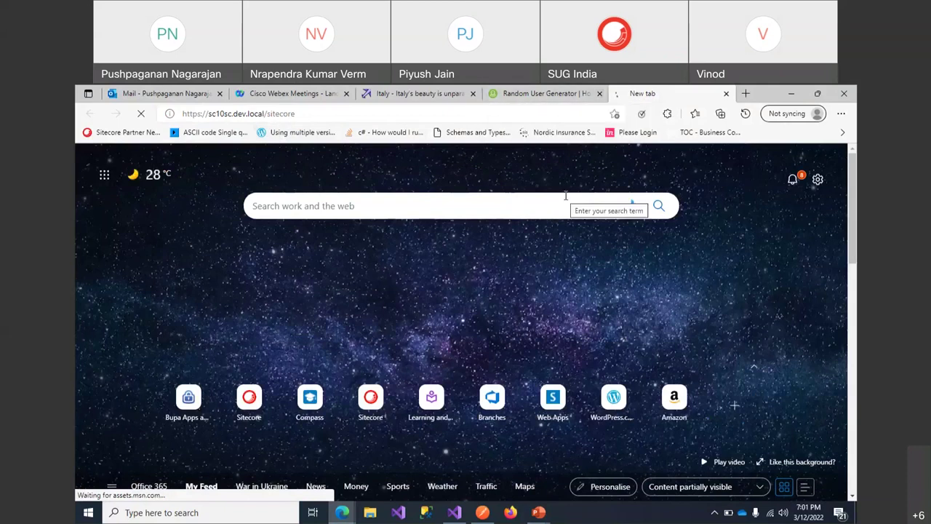
pyautogui.hotkey('alt', 'Tab')
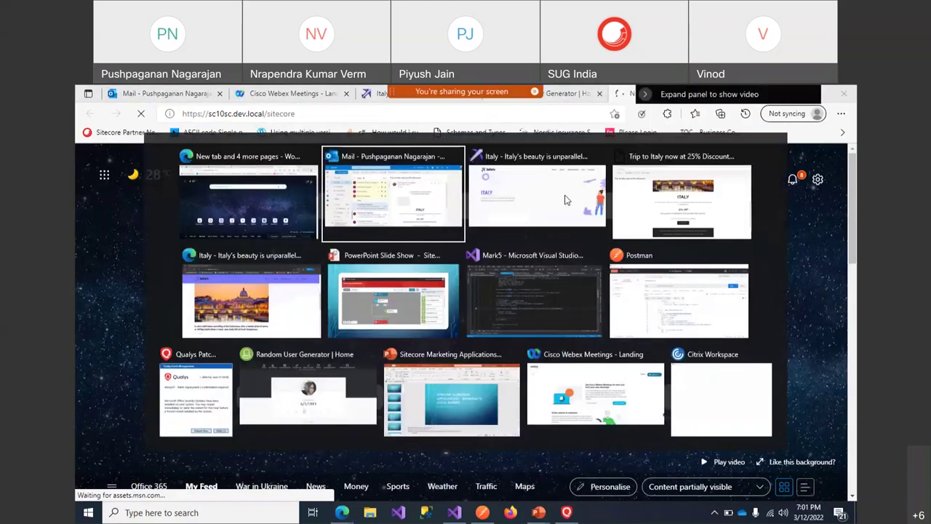
pyautogui.hotkey('alt', 'Tab')
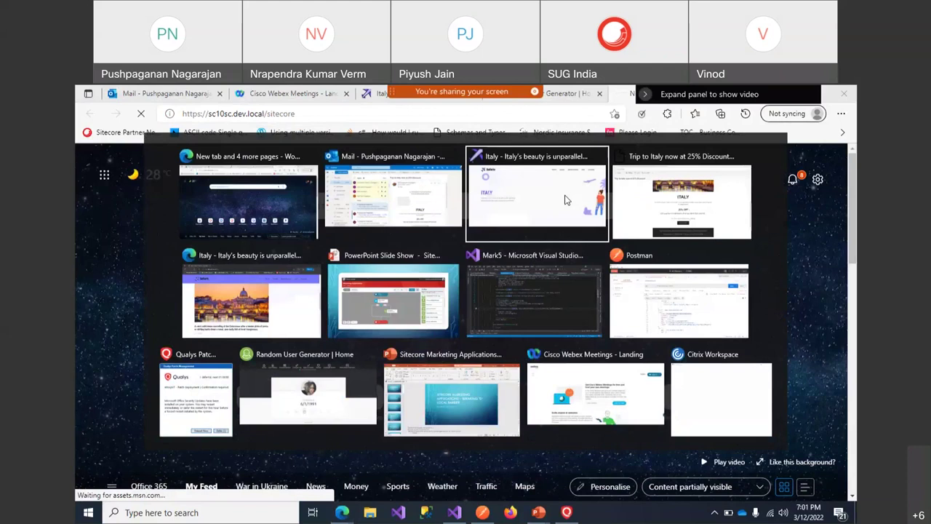
pyautogui.click(566, 199)
pyautogui.hotkey('ctrl', 'Tab')
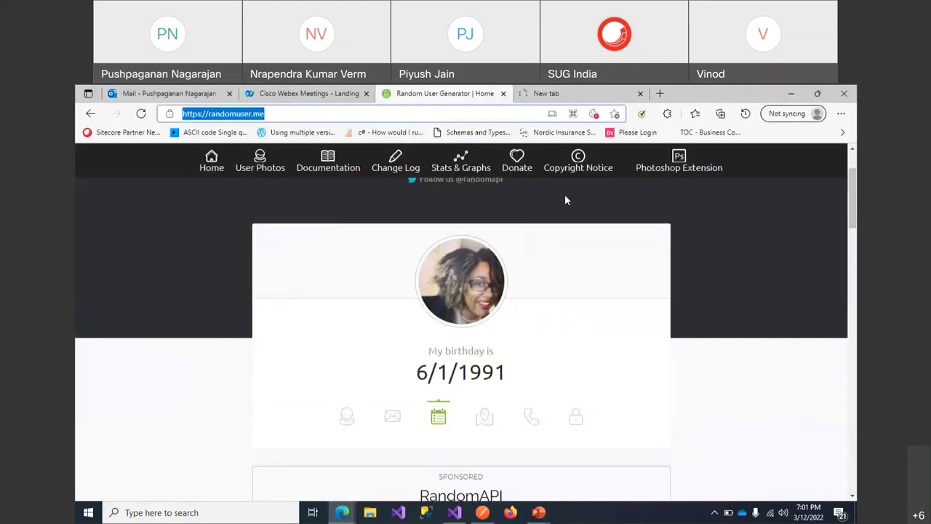
pyautogui.hotkey('ctrl', 'Tab')
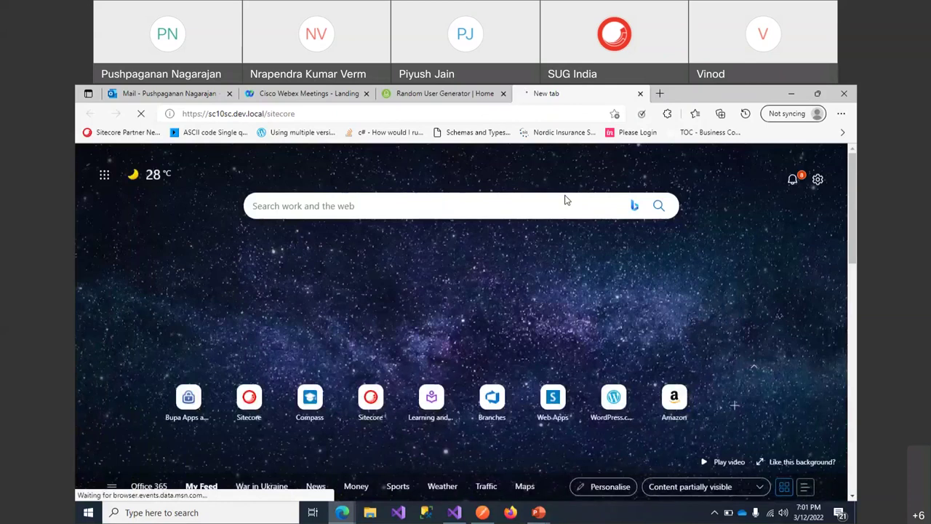
# Step: Close the Trip to Italy email window and return to the loaded Sitecore Launchpad window
pyautogui.hotkey('alt', 'Tab')
pyautogui.hotkey('alt', 'Tab')
pyautogui.hotkey('alt', 'Tab')
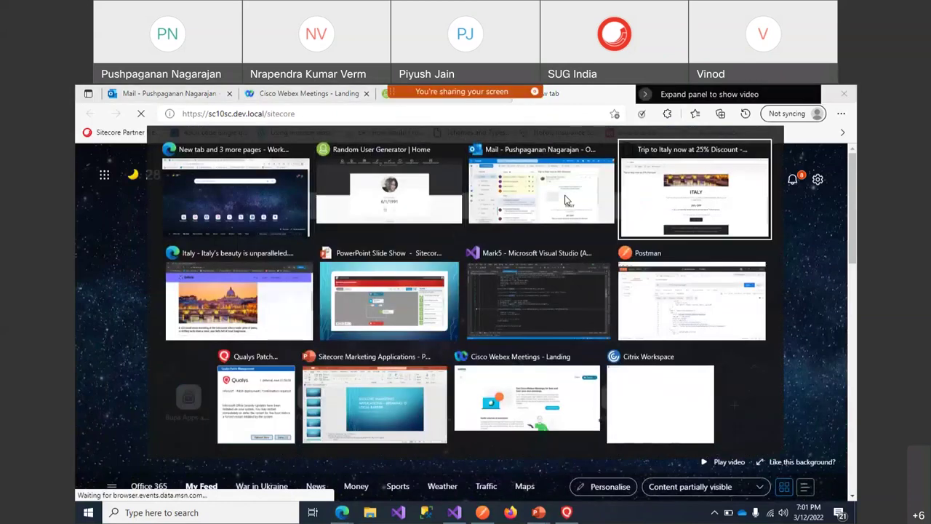
pyautogui.hotkey('alt', 'F4')
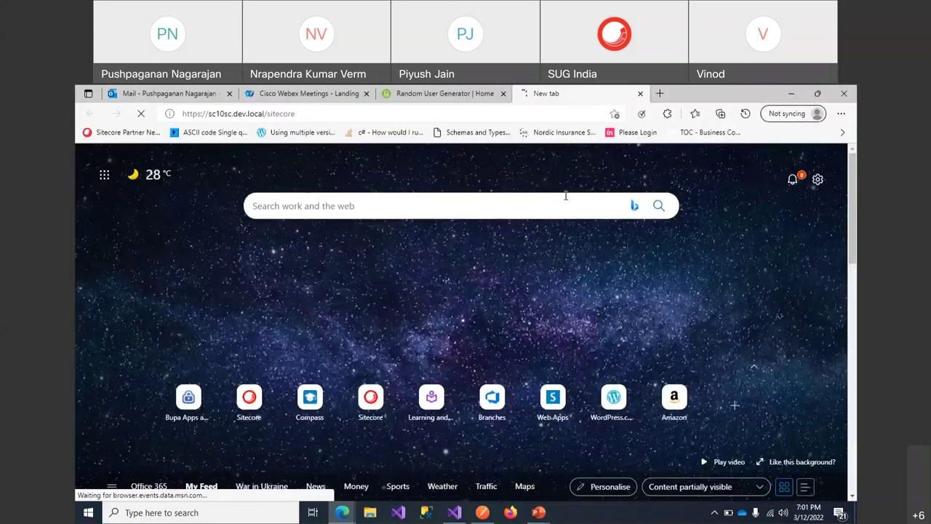
pyautogui.hotkey('alt', 'Tab')
pyautogui.hotkey('alt', 'Tab')
pyautogui.hotkey('alt', 'Tab')
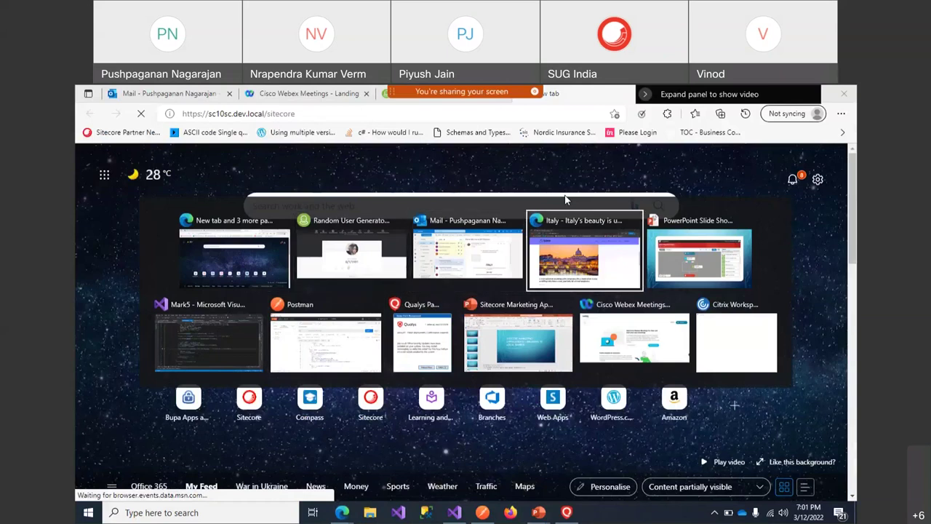
pyautogui.hotkey('alt', 'Tab')
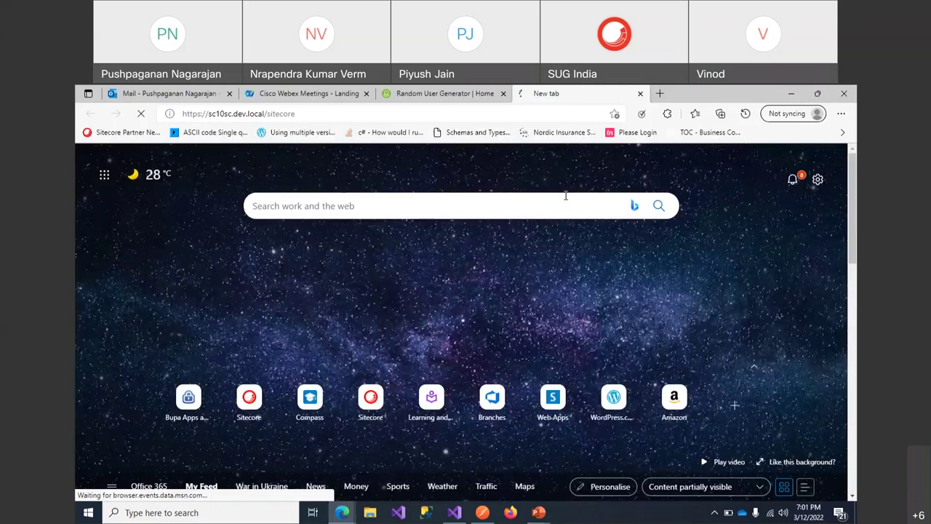
pyautogui.hotkey('alt', 'Tab')
pyautogui.press('Right')
pyautogui.press('Down')
pyautogui.press('Up')
pyautogui.press('Left')
pyautogui.press('Down')
pyautogui.press('Up')
pyautogui.press('Left')
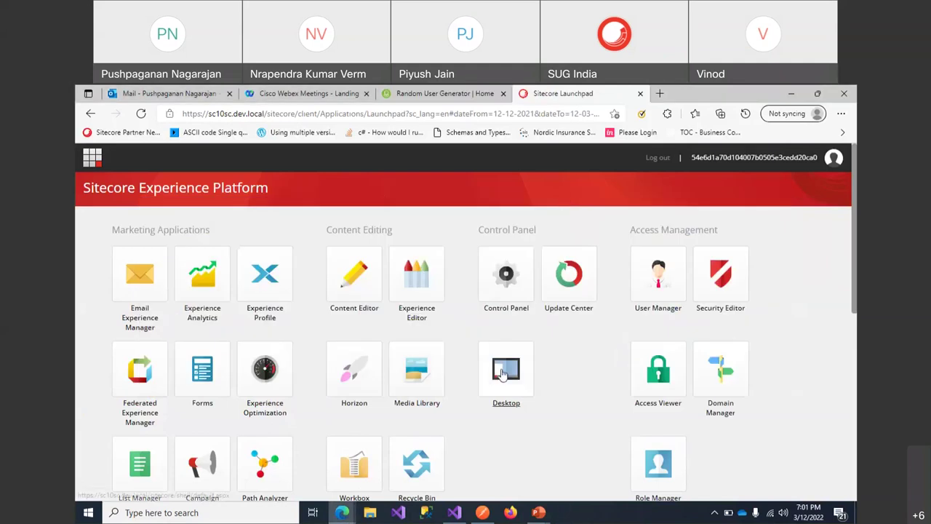
pyautogui.scroll(-3, 298, 400)
pyautogui.scroll(2, 166, 252)
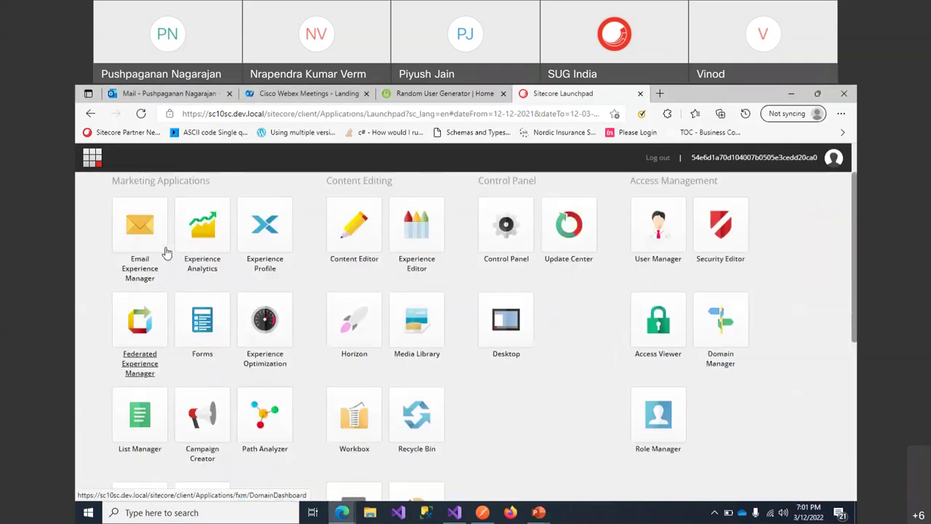
pyautogui.scroll(1, 166, 252)
# Step: Open Email Experience Manager from the Launchpad and dismiss the page translation offer
pyautogui.click(139, 285)
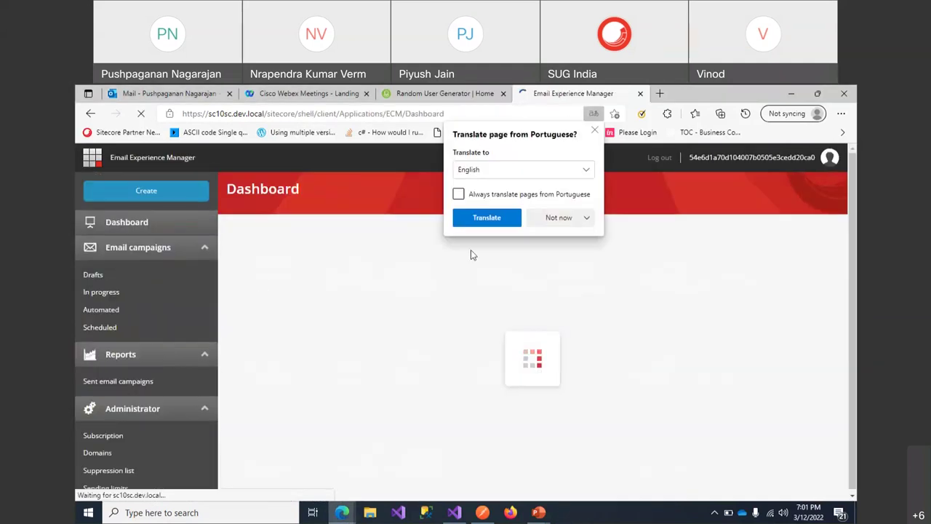
pyautogui.click(595, 131)
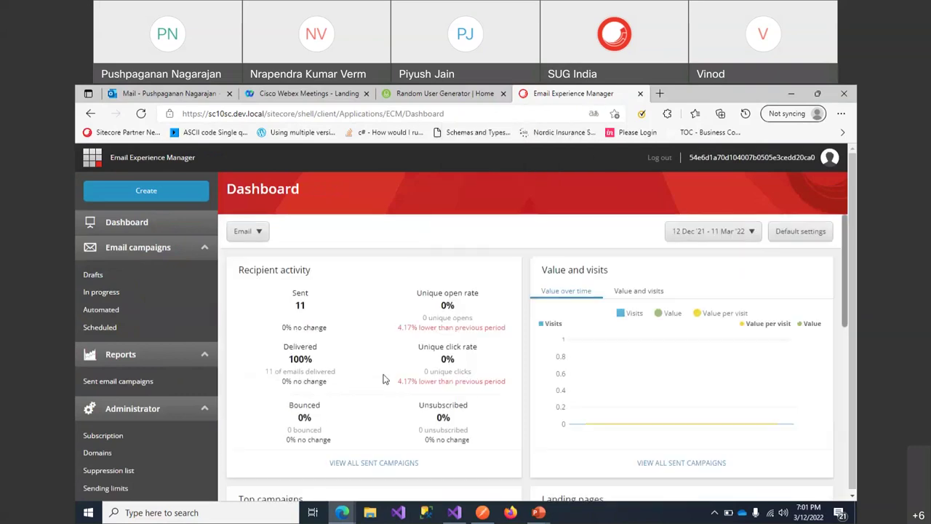
pyautogui.scroll(-2, 386, 379)
pyautogui.scroll(1, 382, 375)
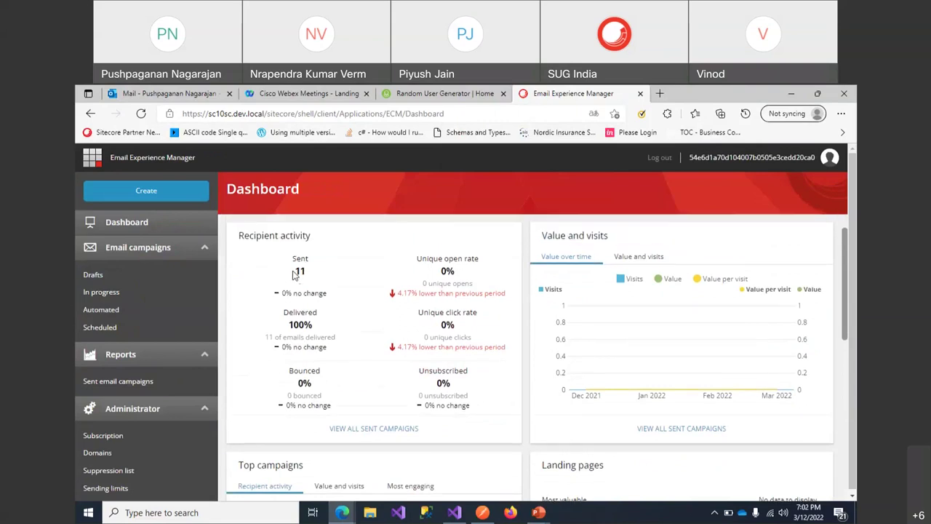
pyautogui.scroll(1, 617, 249)
# Step: Set the dashboard report start date to 1 Sep 2021 and apply the new range
pyautogui.click(689, 233)
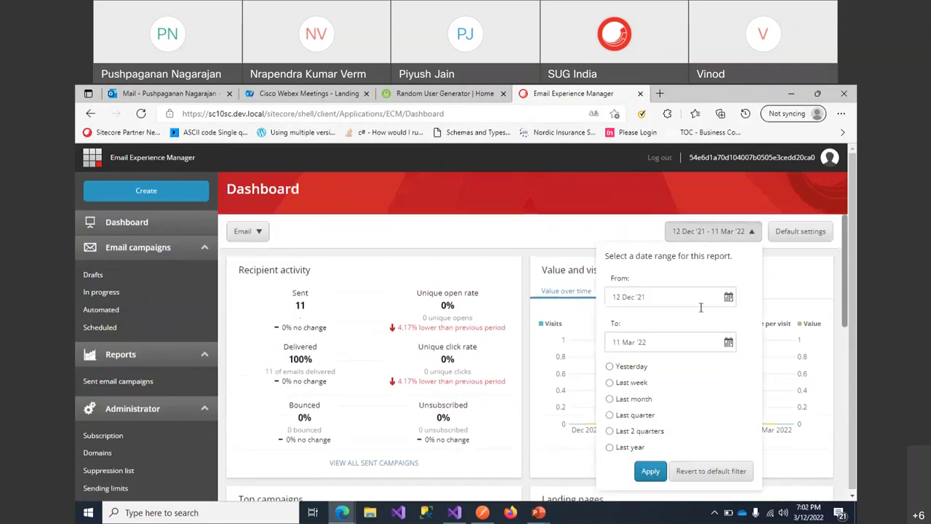
pyautogui.click(729, 297)
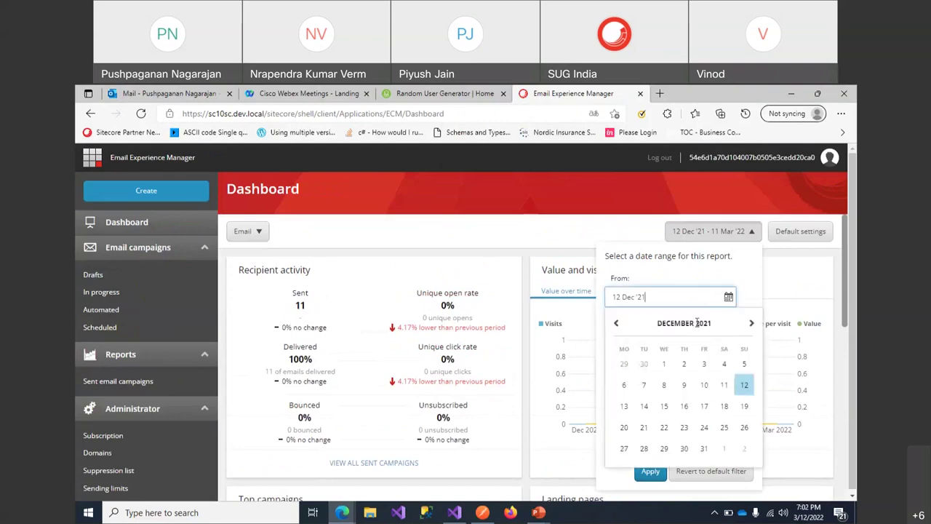
pyautogui.click(617, 326)
pyautogui.click(617, 326)
pyautogui.click(616, 324)
pyautogui.click(664, 363)
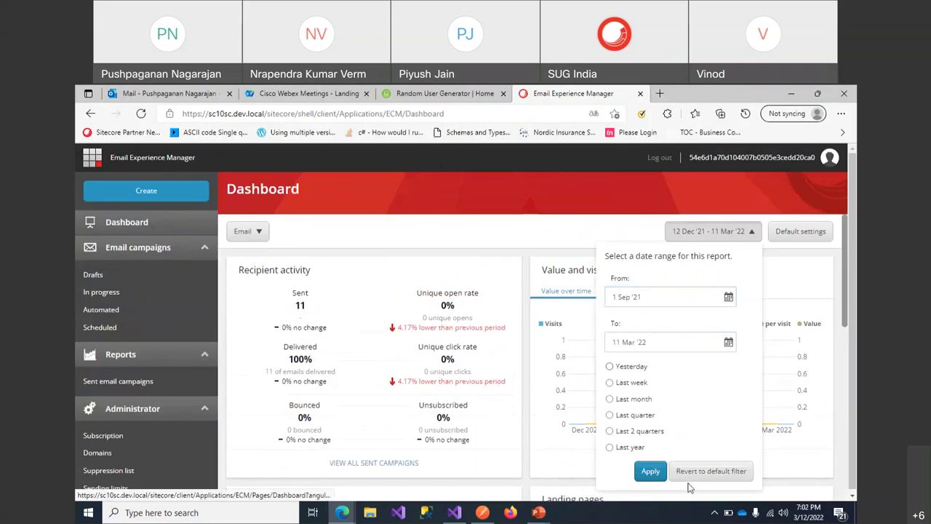
pyautogui.click(655, 472)
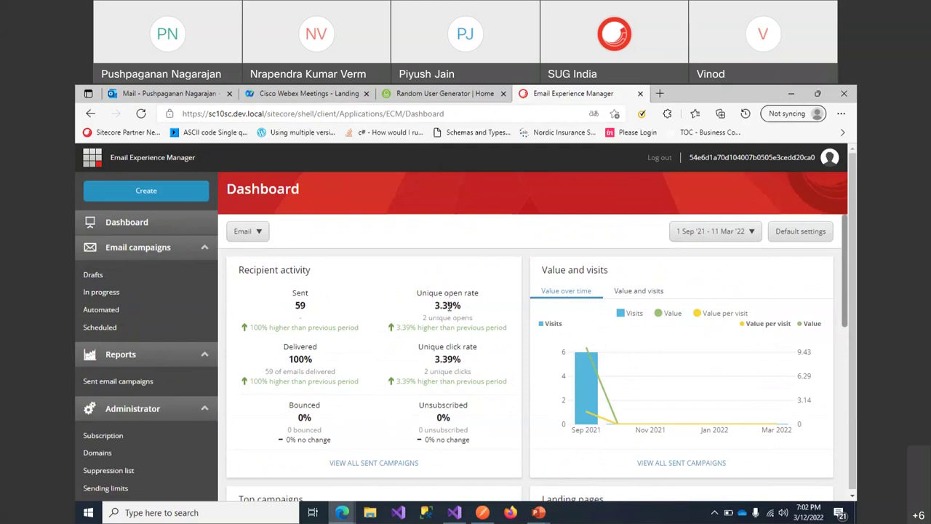
# Step: Review the stats (59 sent, 100% delivered, 3.39% unique opens), then return to the Launchpad
pyautogui.scroll(-1, 449, 307)
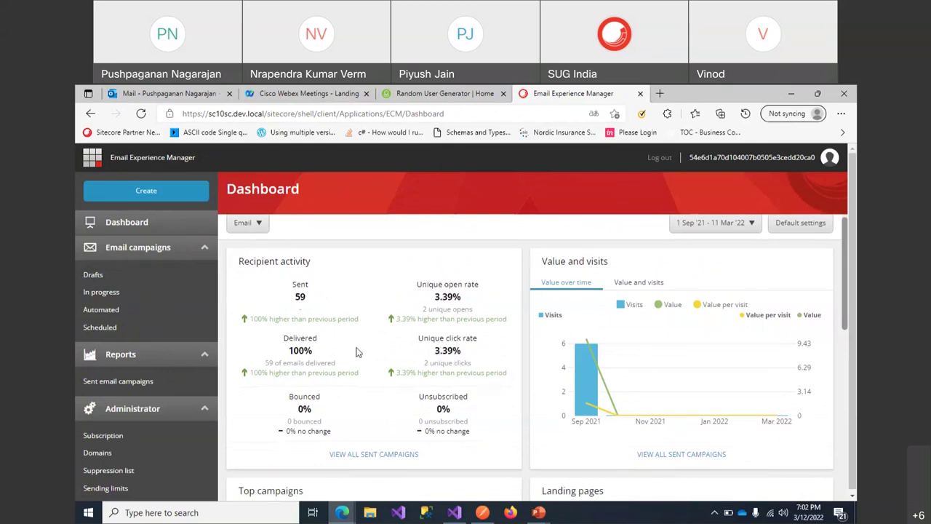
pyautogui.scroll(-2, 357, 353)
pyautogui.scroll(1, 383, 338)
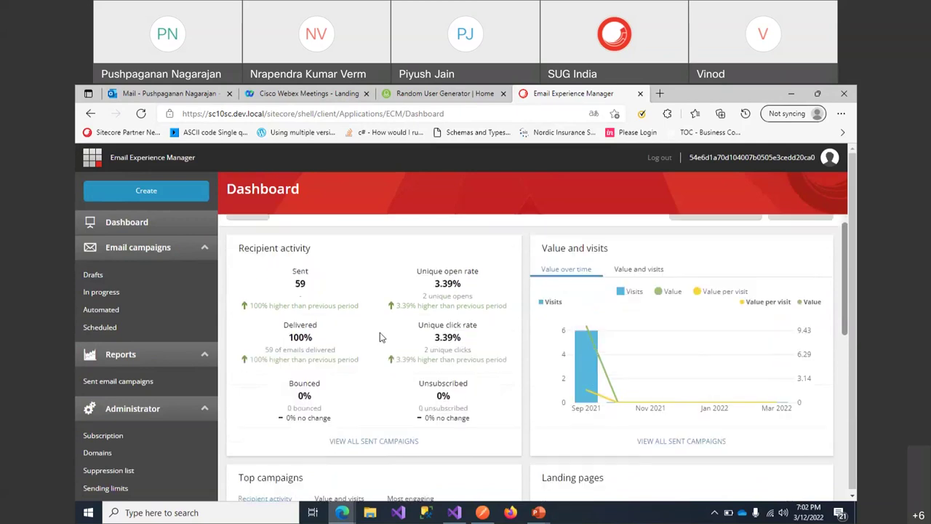
pyautogui.click(97, 166)
pyautogui.scroll(-3, 236, 355)
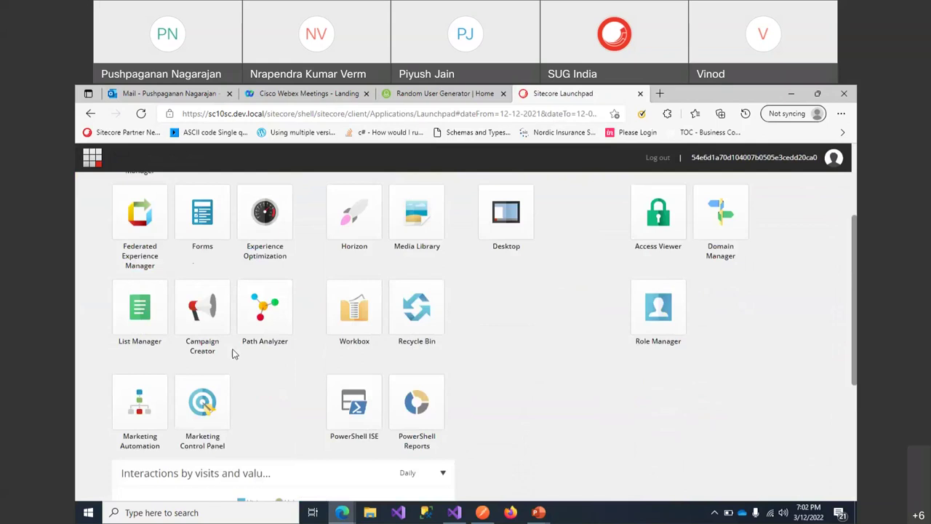
pyautogui.click(156, 401)
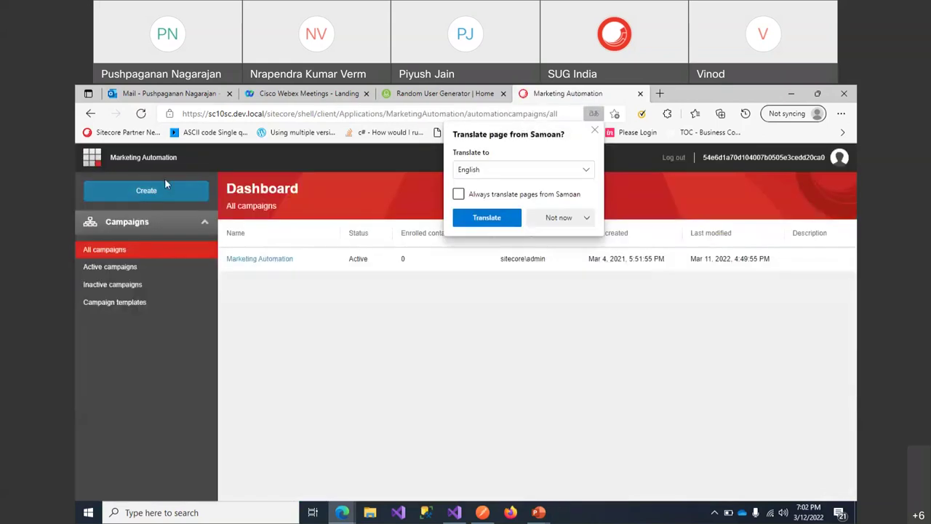
pyautogui.click(594, 131)
pyautogui.click(101, 190)
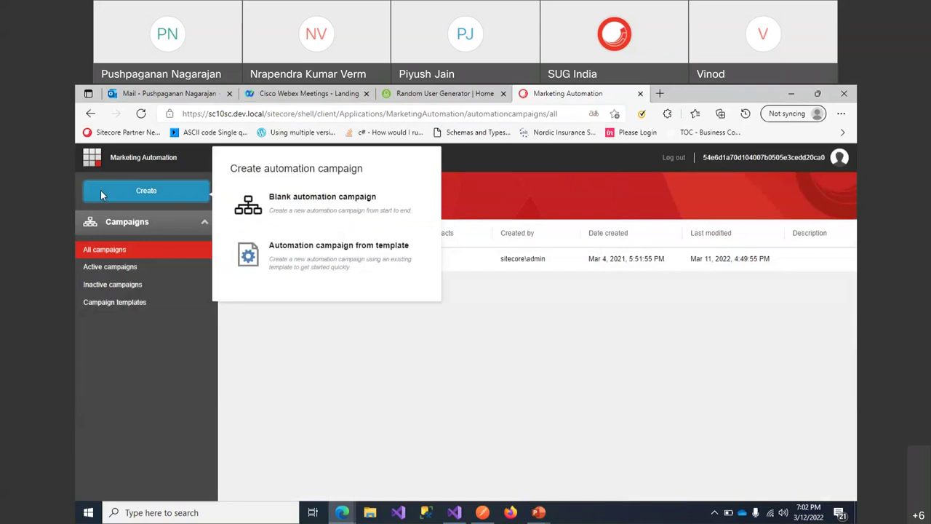
pyautogui.click(263, 212)
pyautogui.scroll(-6, 712, 356)
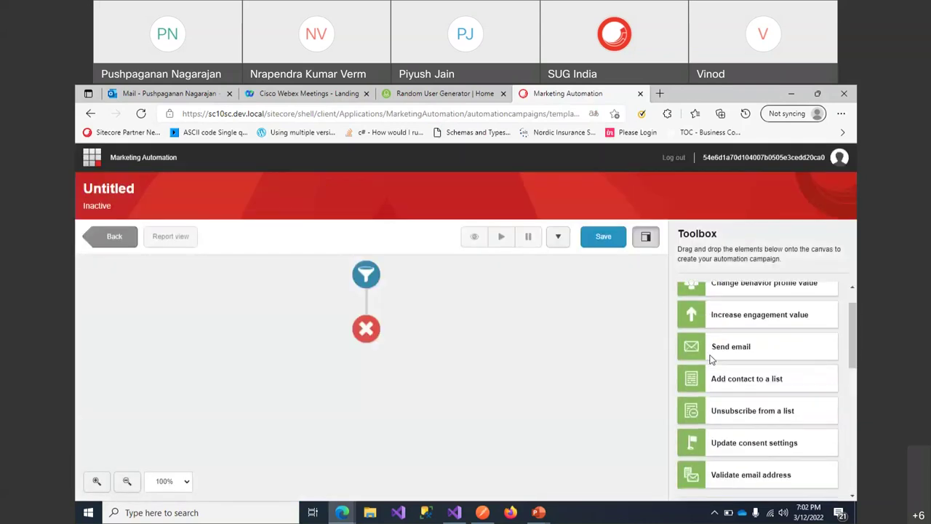
pyautogui.scroll(-1, 712, 358)
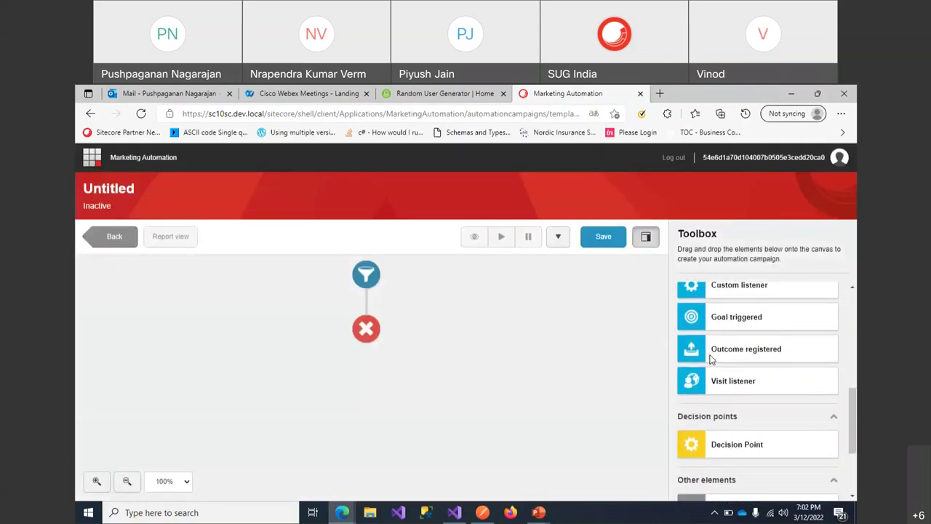
pyautogui.scroll(1, 712, 359)
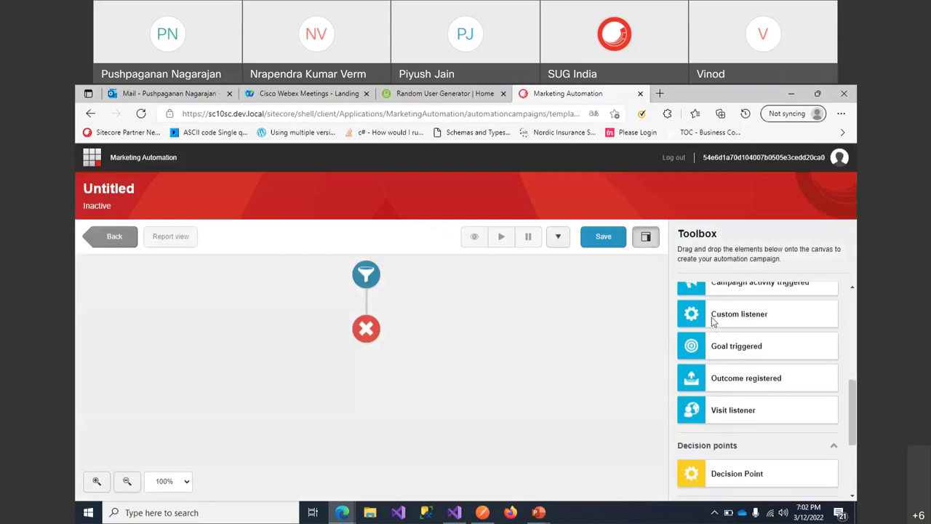
pyautogui.moveTo(712, 316); pyautogui.dragTo(366, 320)
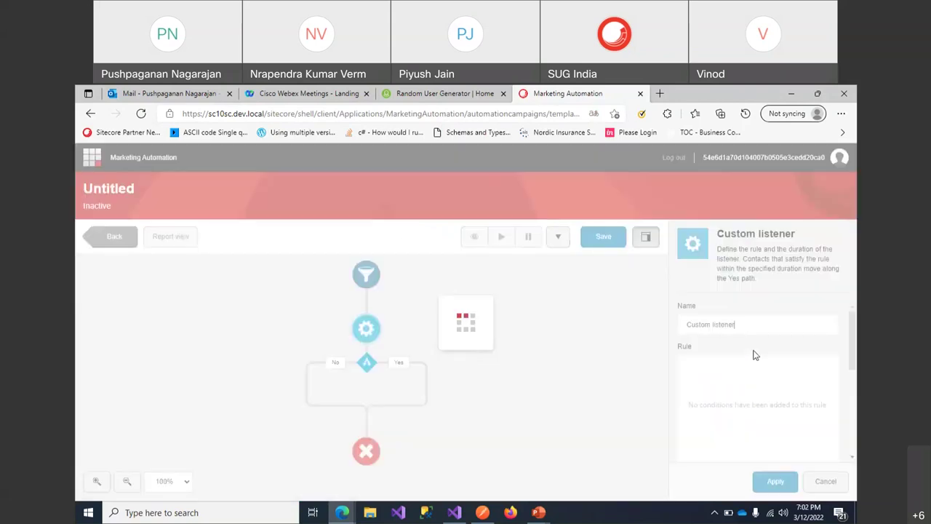
pyautogui.scroll(-2, 717, 391)
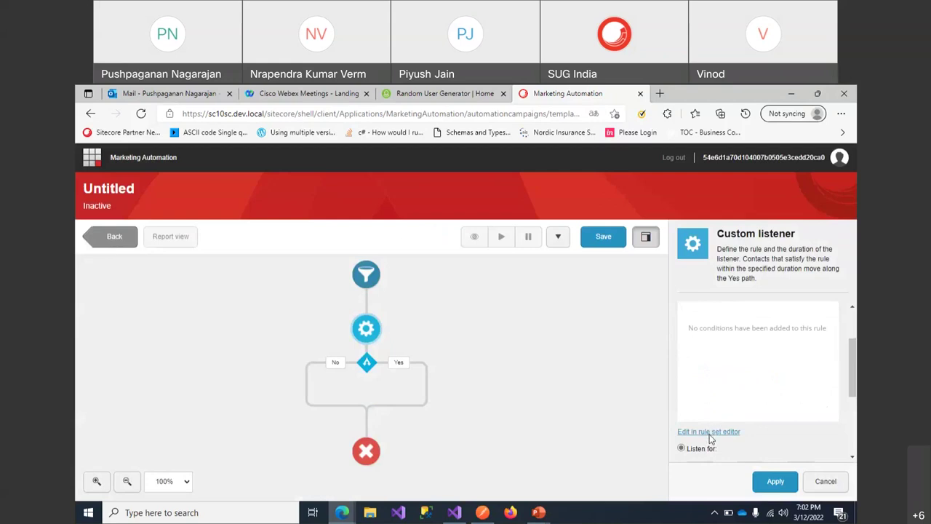
pyautogui.click(710, 434)
pyautogui.write('email')
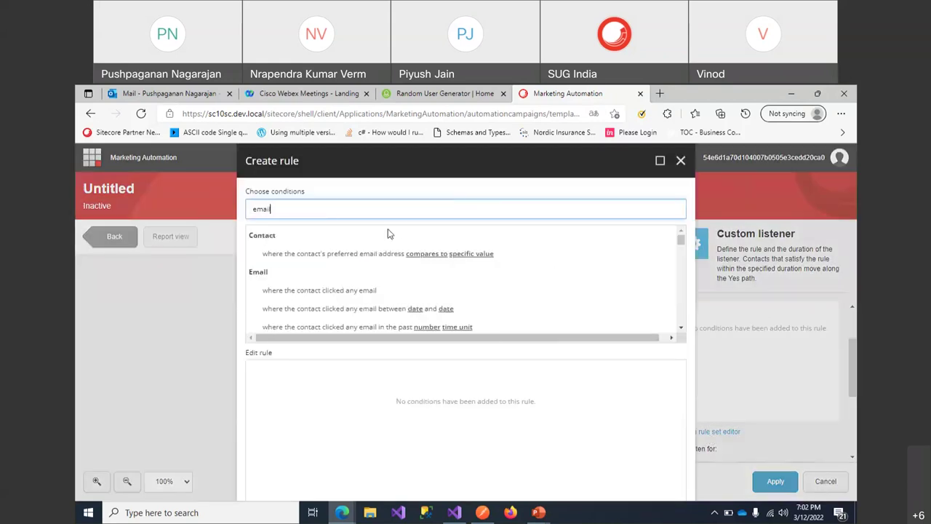
pyautogui.scroll(-2, 400, 301)
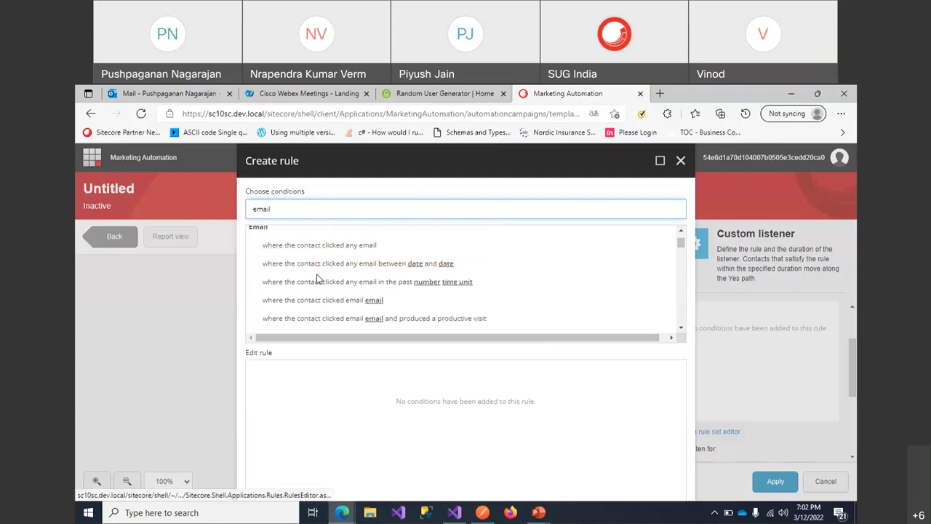
pyautogui.scroll(-2, 318, 281)
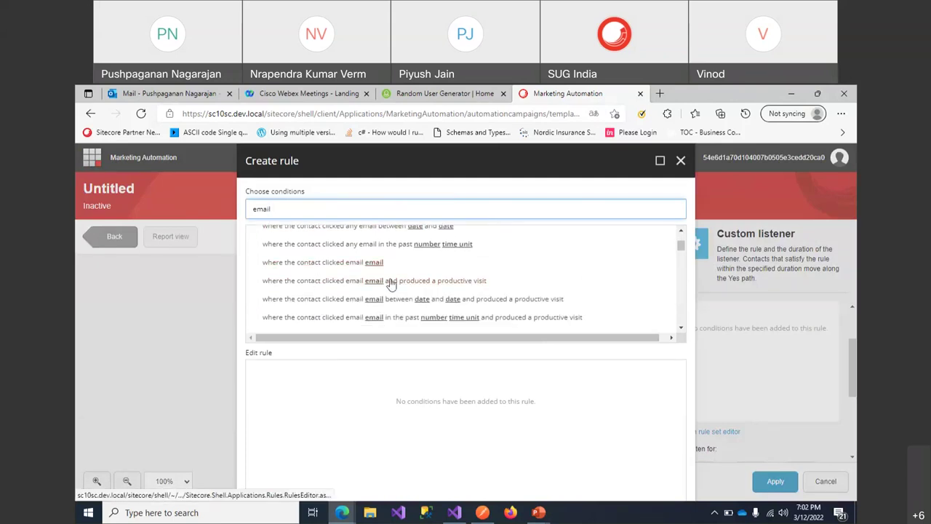
pyautogui.click(339, 265)
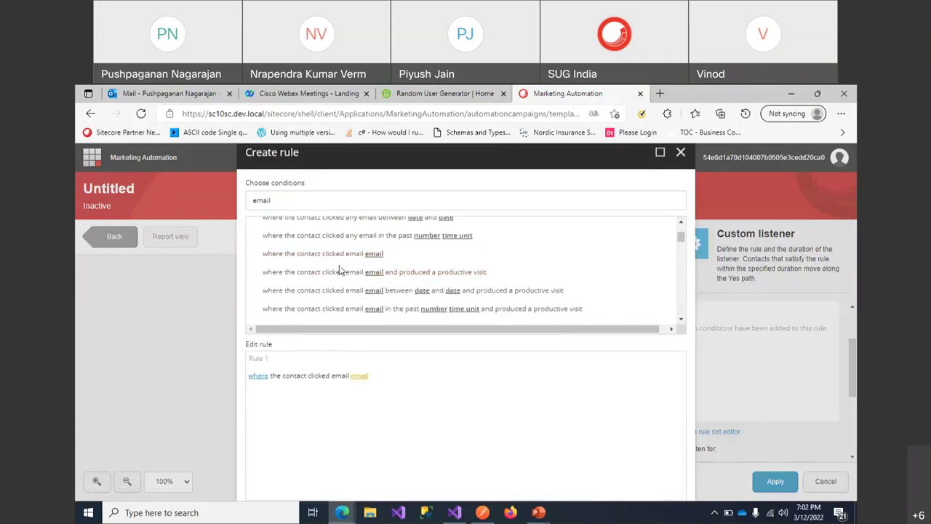
pyautogui.click(361, 378)
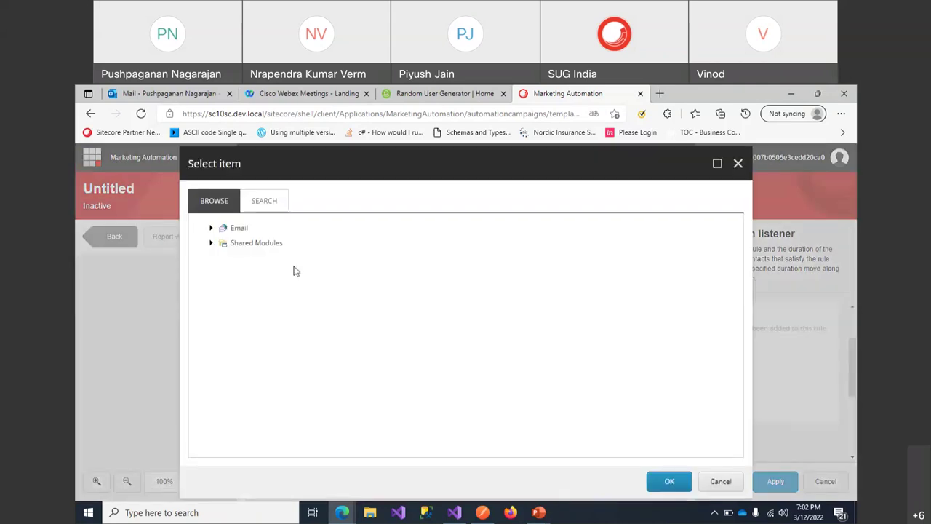
pyautogui.click(210, 228)
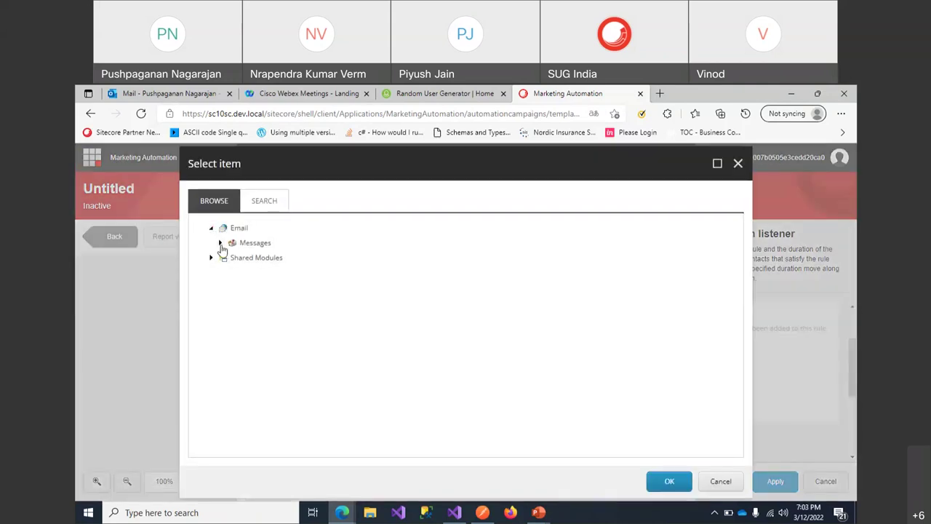
pyautogui.click(220, 243)
pyautogui.click(230, 257)
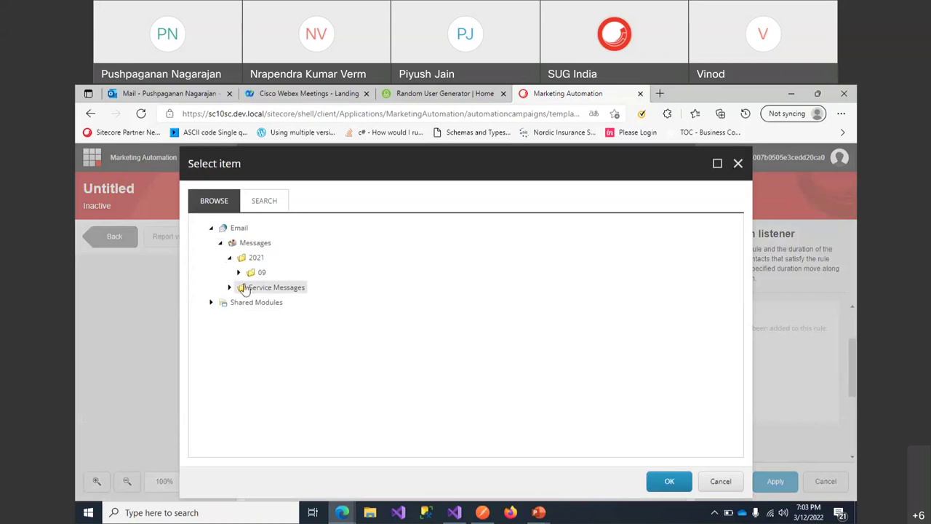
pyautogui.click(239, 273)
pyautogui.click(248, 288)
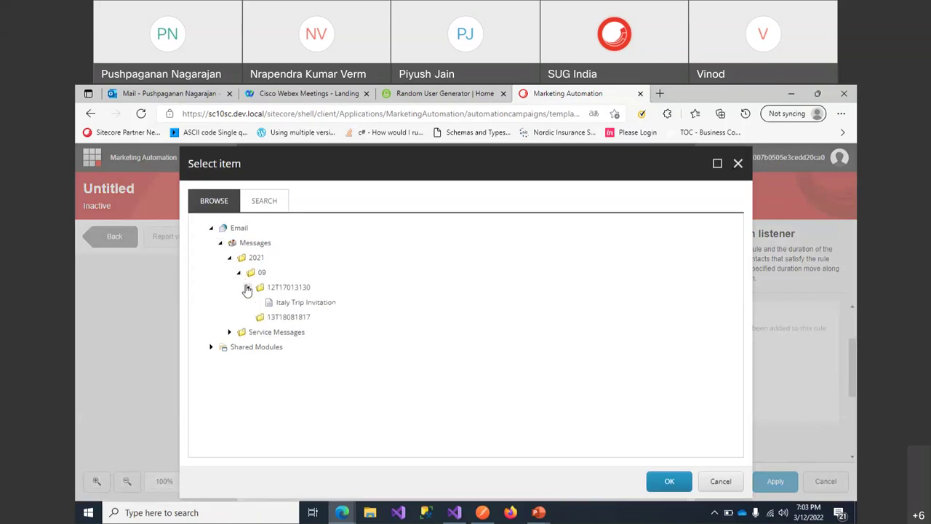
pyautogui.click(738, 163)
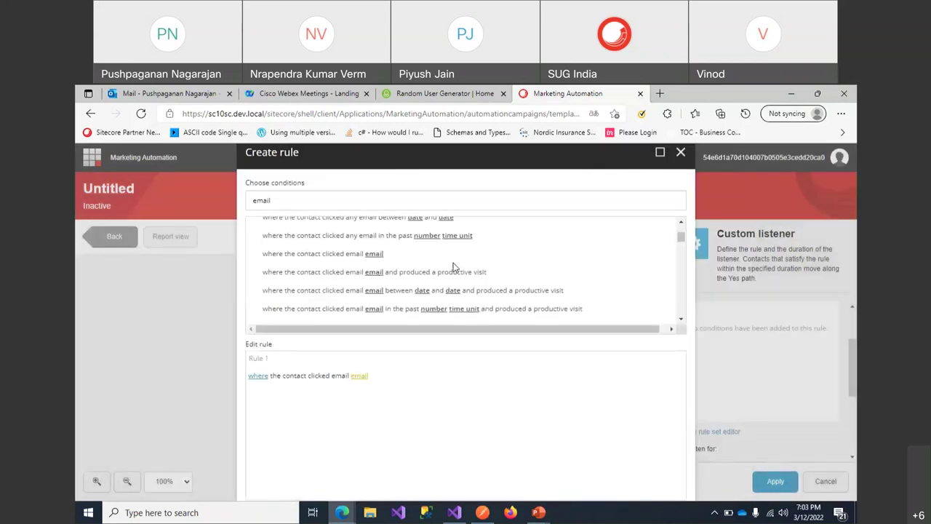
pyautogui.scroll(-1, 455, 267)
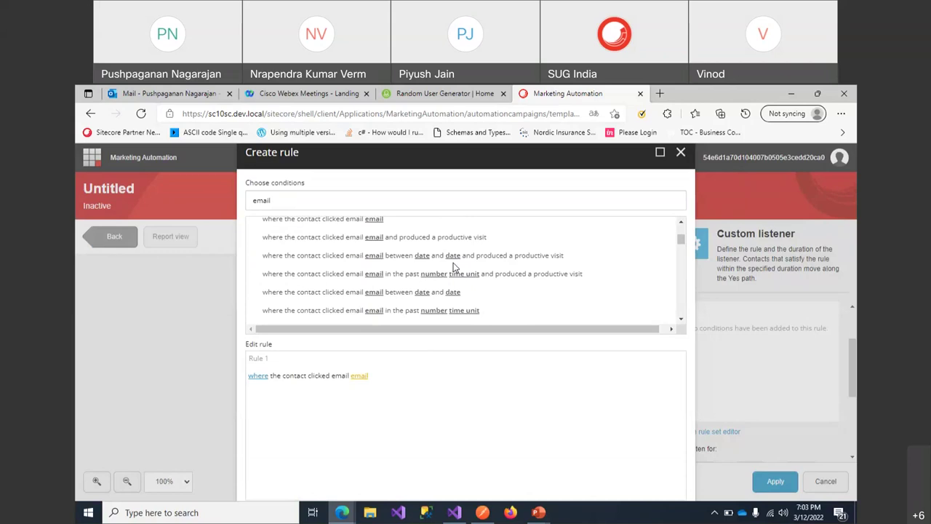
pyautogui.scroll(-3, 454, 268)
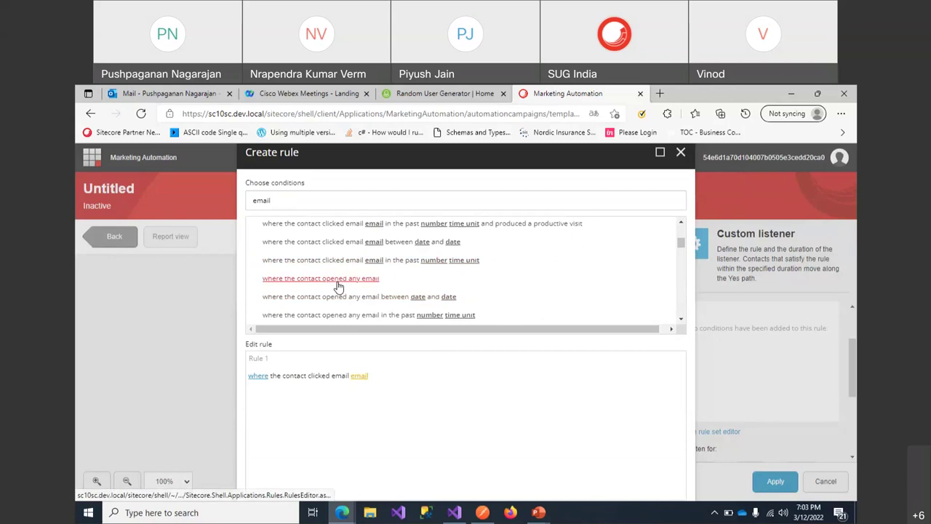
pyautogui.scroll(-2, 338, 287)
pyautogui.scroll(3, 339, 291)
pyautogui.scroll(4, 339, 291)
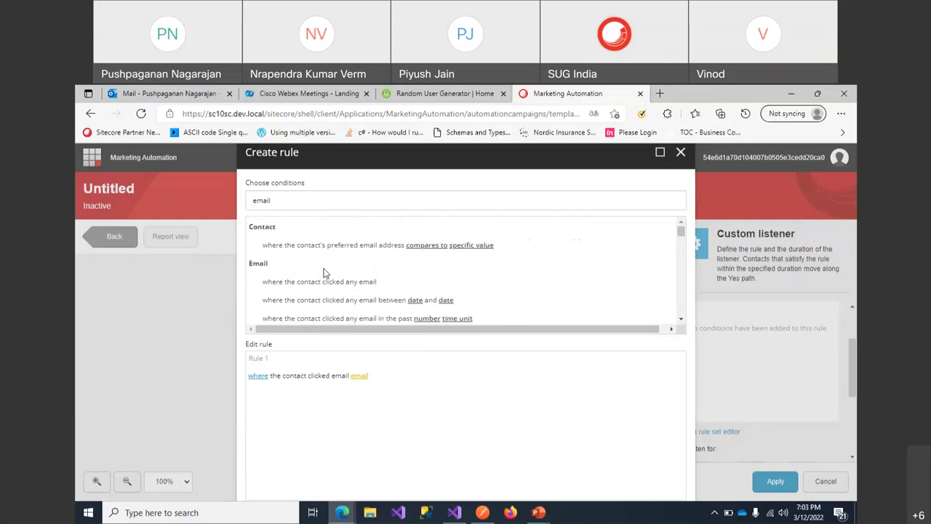
pyautogui.click(297, 203)
pyautogui.press('BackSpace')
pyautogui.press('BackSpace')
pyautogui.press('BackSpace')
pyautogui.press('BackSpace')
pyautogui.press('BackSpace')
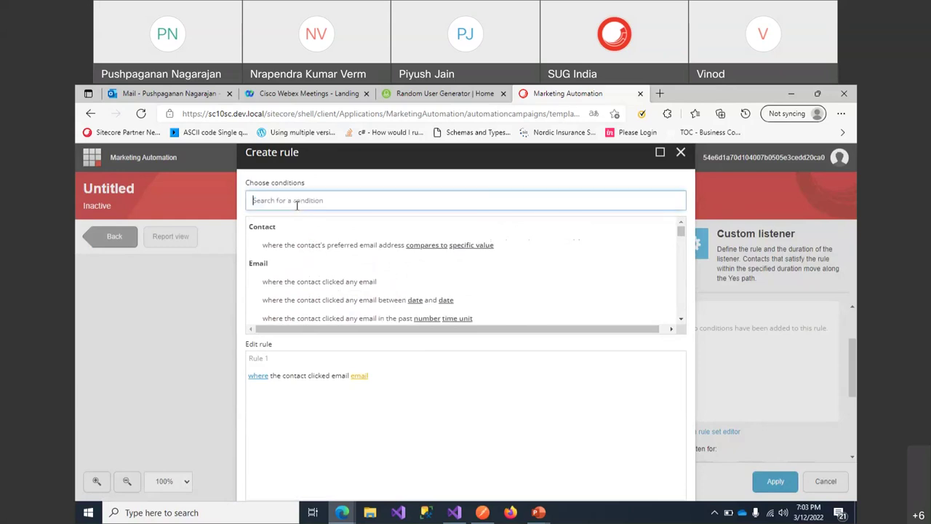
pyautogui.write('camp')
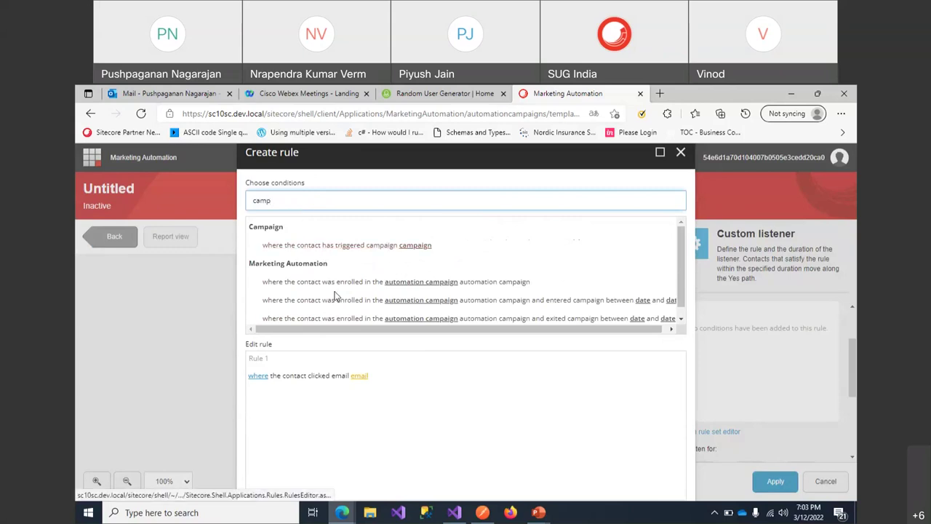
pyautogui.scroll(-1, 334, 296)
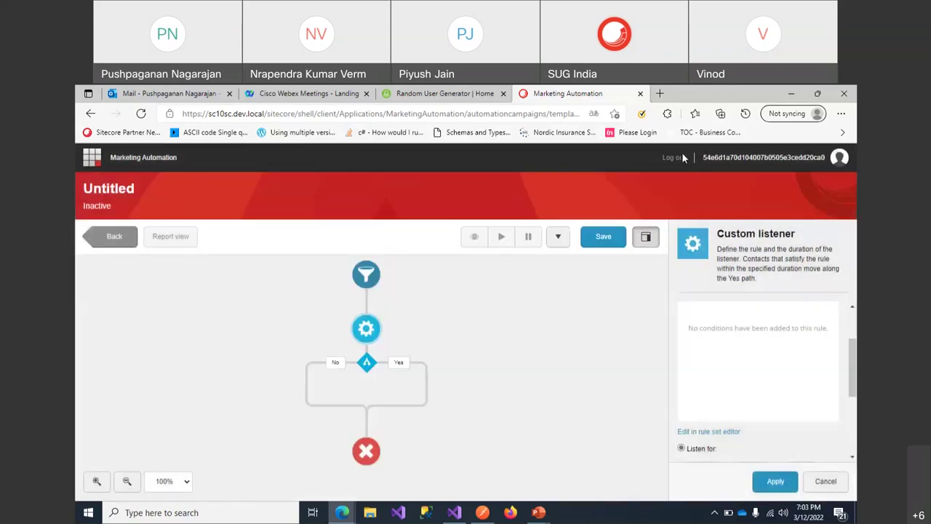
# Step: Close the rule editor and leave the unsaved automation campaign for the Launchpad
pyautogui.click(682, 155)
pyautogui.click(92, 160)
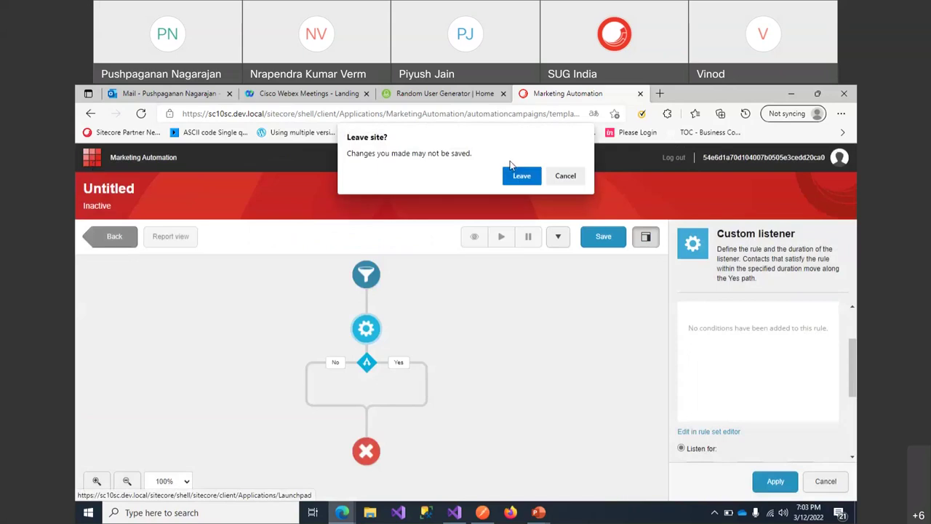
pyautogui.click(517, 177)
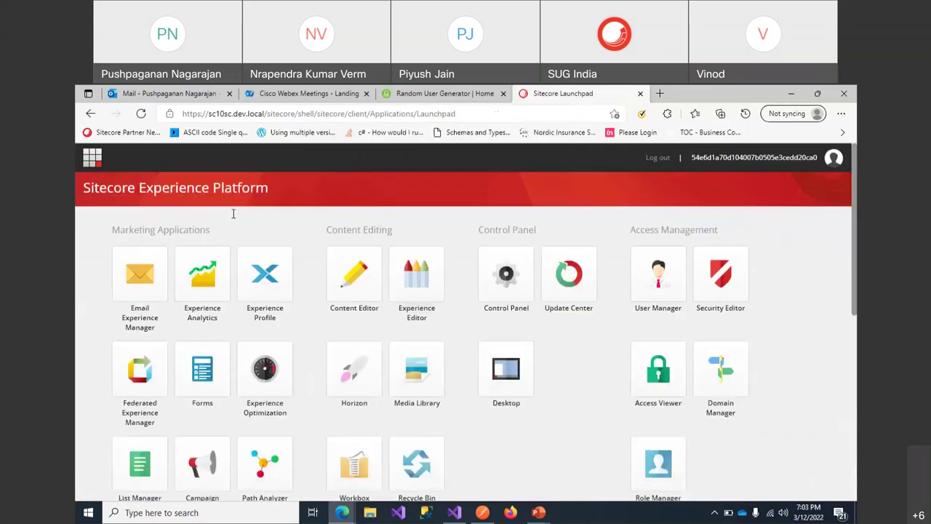
# Step: Check the Email Experience Manager dashboard, then go back to the Sitecore Launchpad
pyautogui.scroll(-2, 240, 374)
pyautogui.scroll(2, 172, 393)
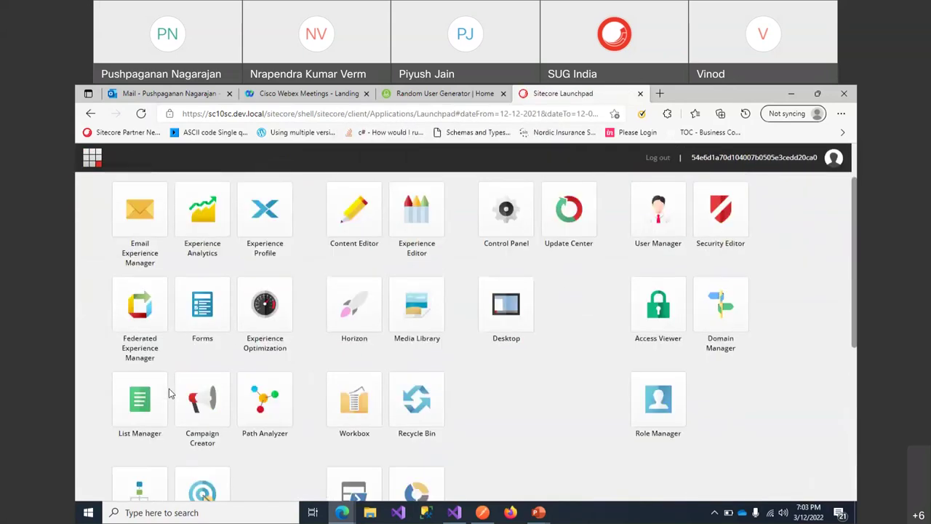
pyautogui.click(144, 271)
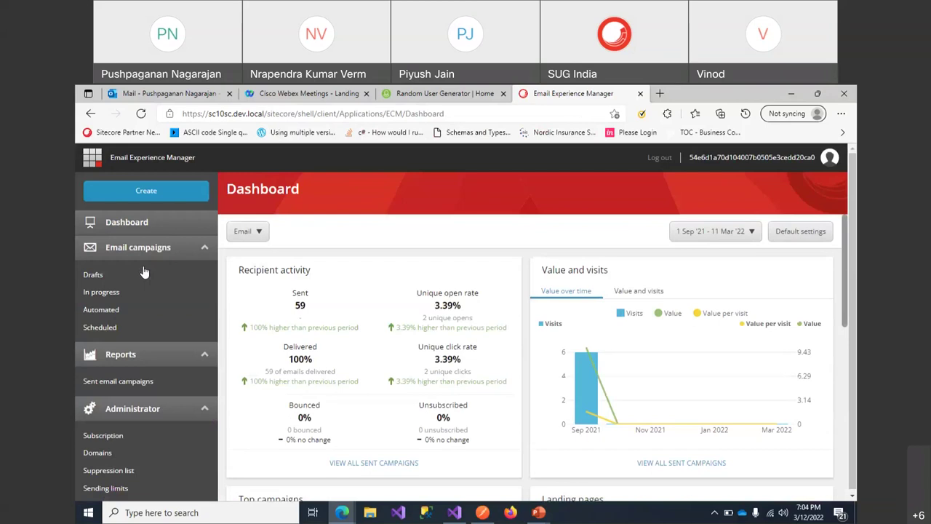
pyautogui.click(94, 158)
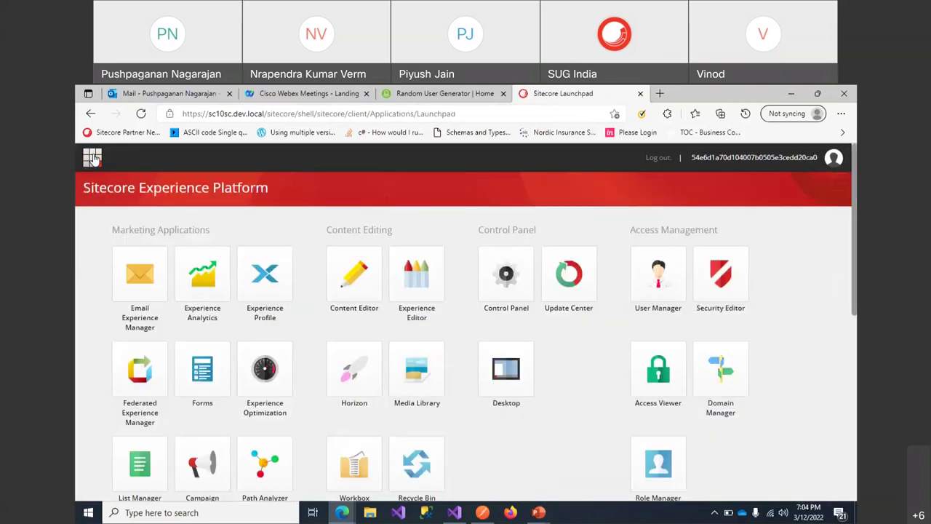
pyautogui.hotkey('alt', 'Tab')
pyautogui.hotkey('alt', 'Tab')
pyautogui.hotkey('alt', 'Tab')
pyautogui.hotkey('alt', 'Tab')
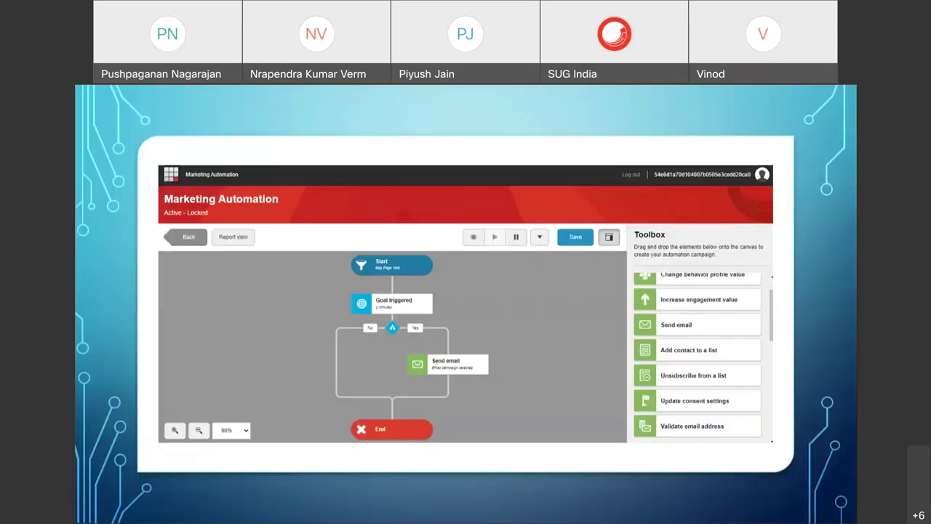
# Step: Advance past the Goal triggered and Send email slides to the E-Mail Experience Manager dashboard slide
pyautogui.press('Right')
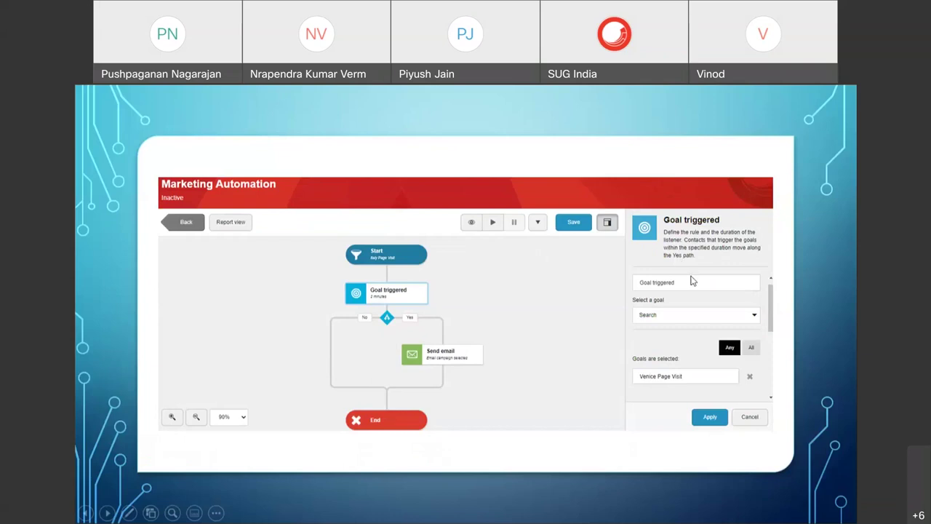
pyautogui.press('Right')
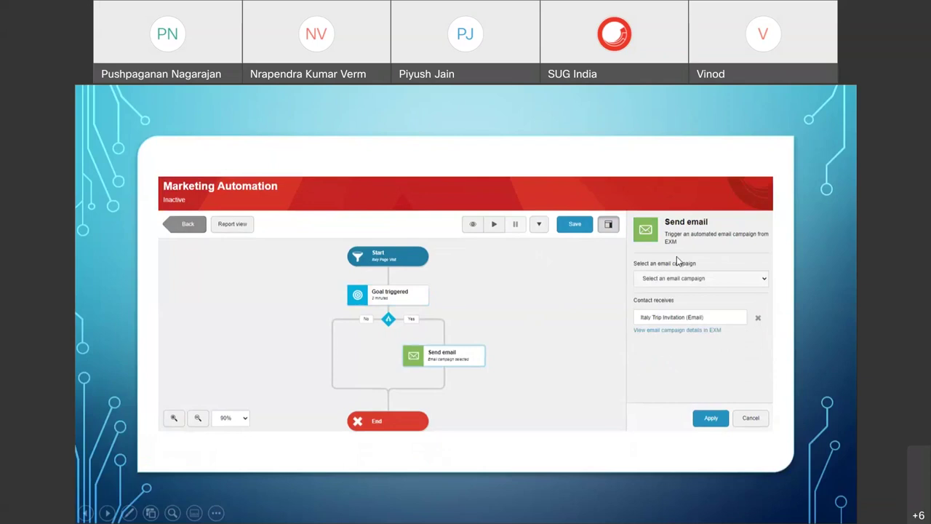
pyautogui.press('Right')
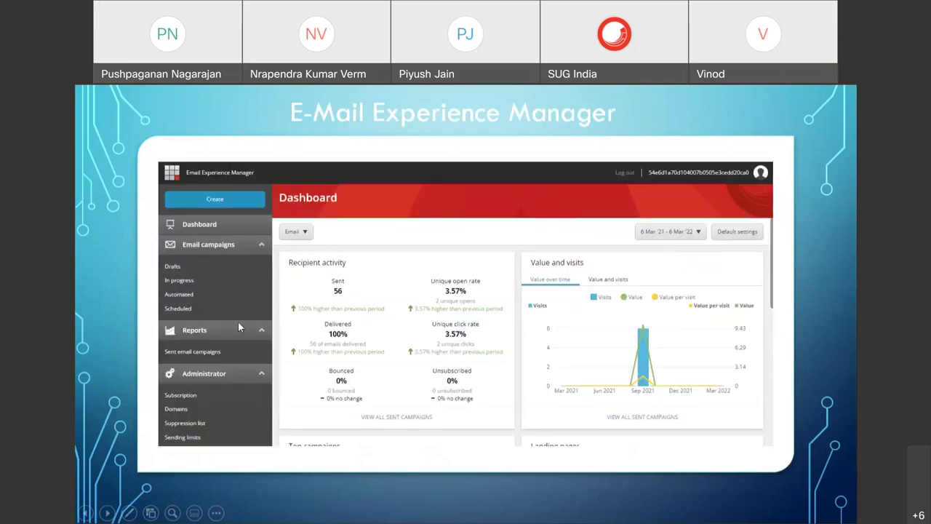